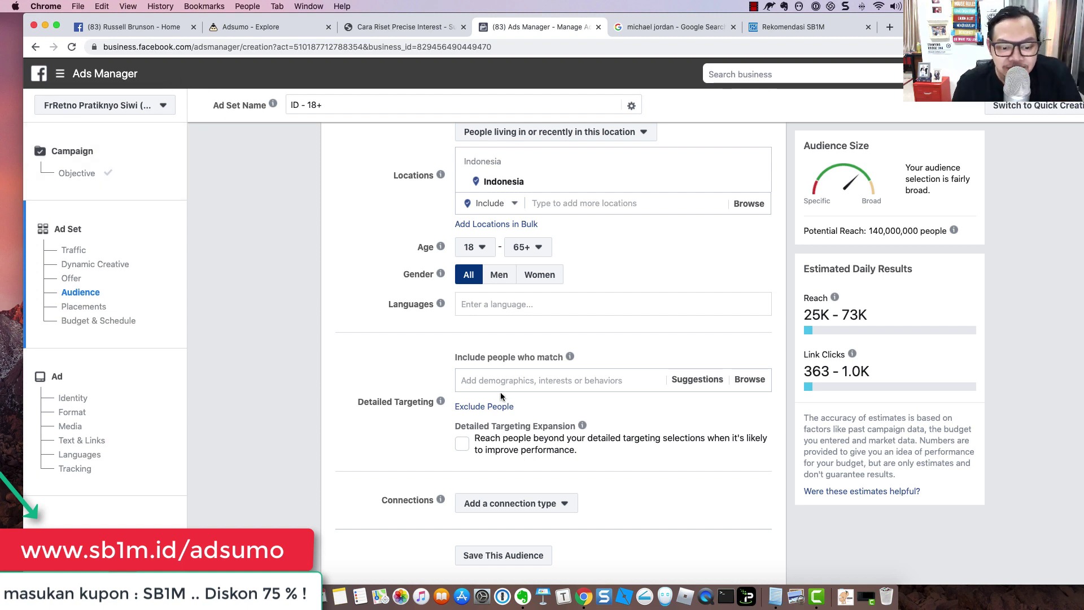
- Add the interests Golf and Tiger Woods to the ad set's detailed targeting
left_click(527, 383)
type("golf")
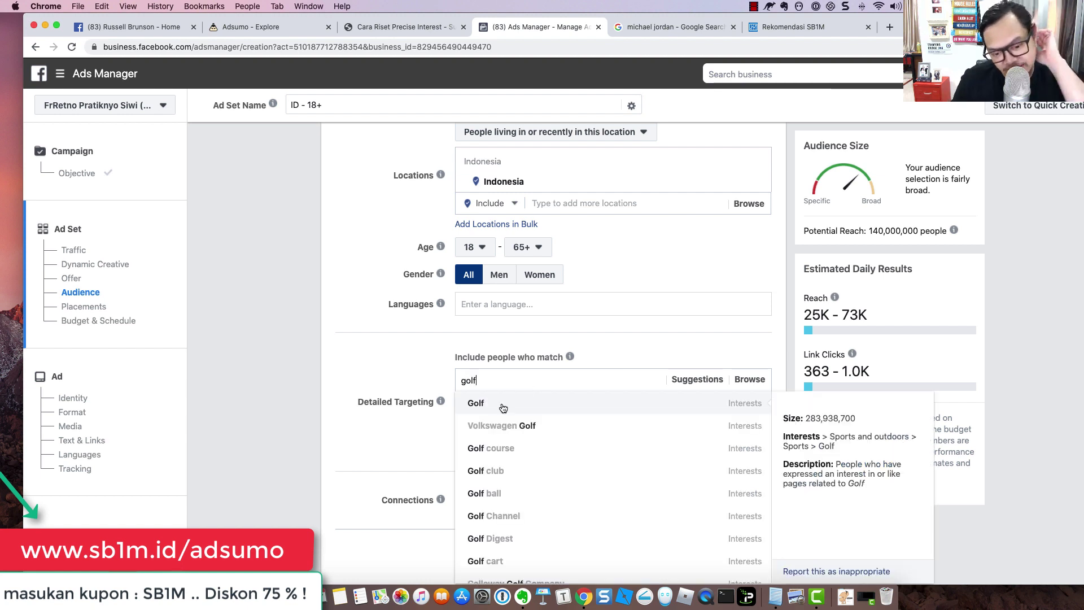
left_click(489, 404)
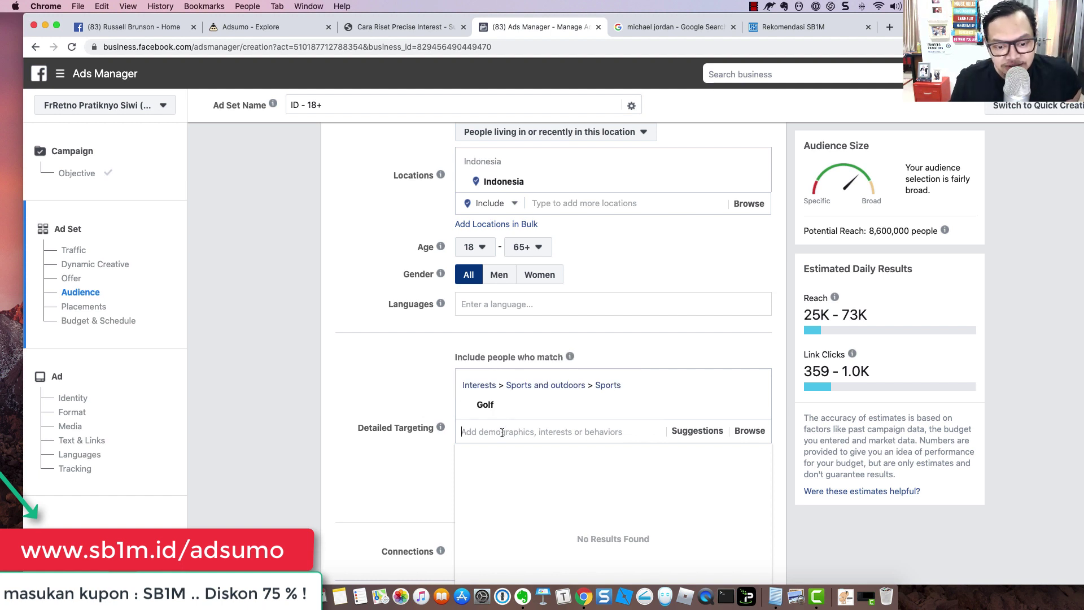
type("tiger wood")
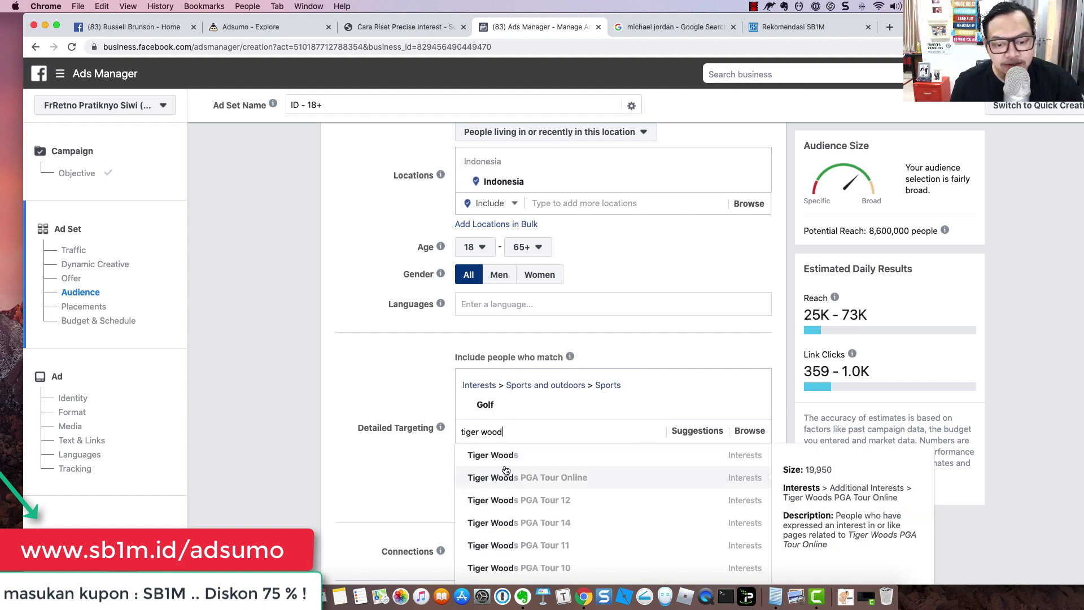
left_click(499, 456)
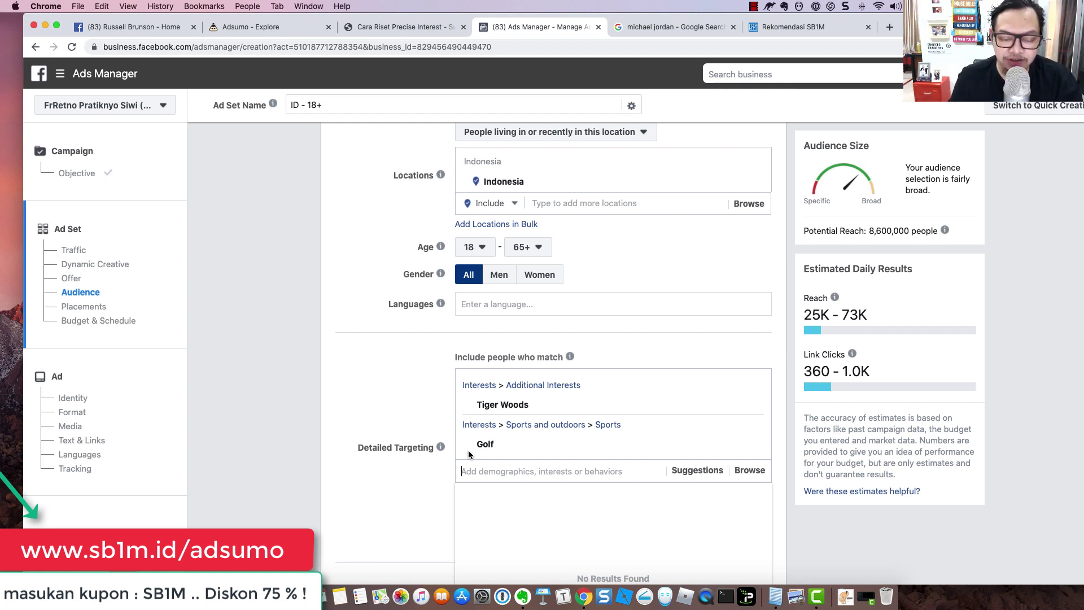
mouse_move(538, 405)
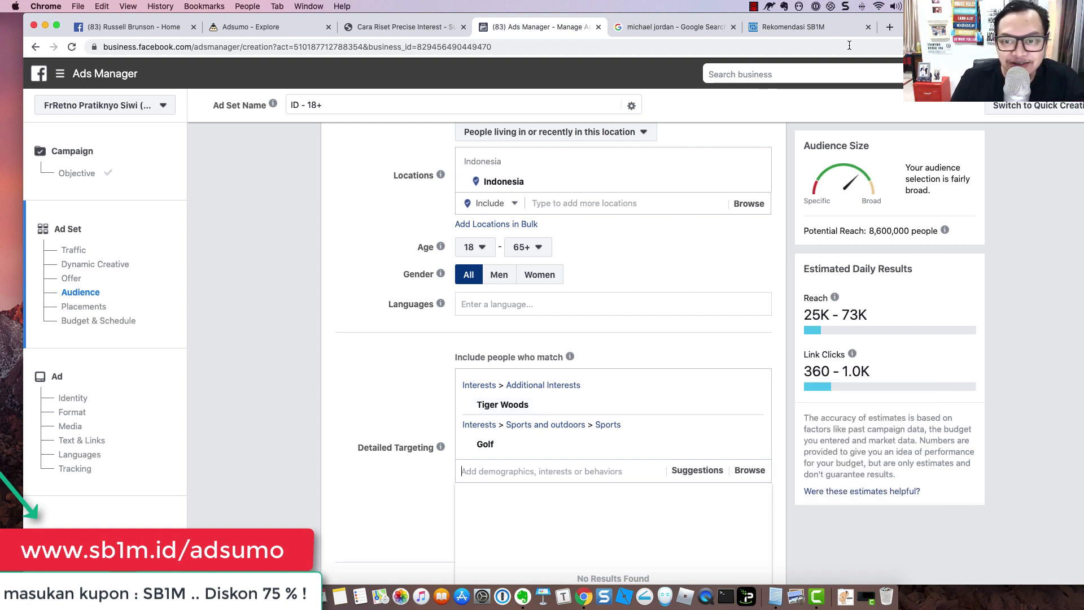
- Search Google for "atlet golf" in a new tab and look through the professional golf athletes
left_click(890, 27)
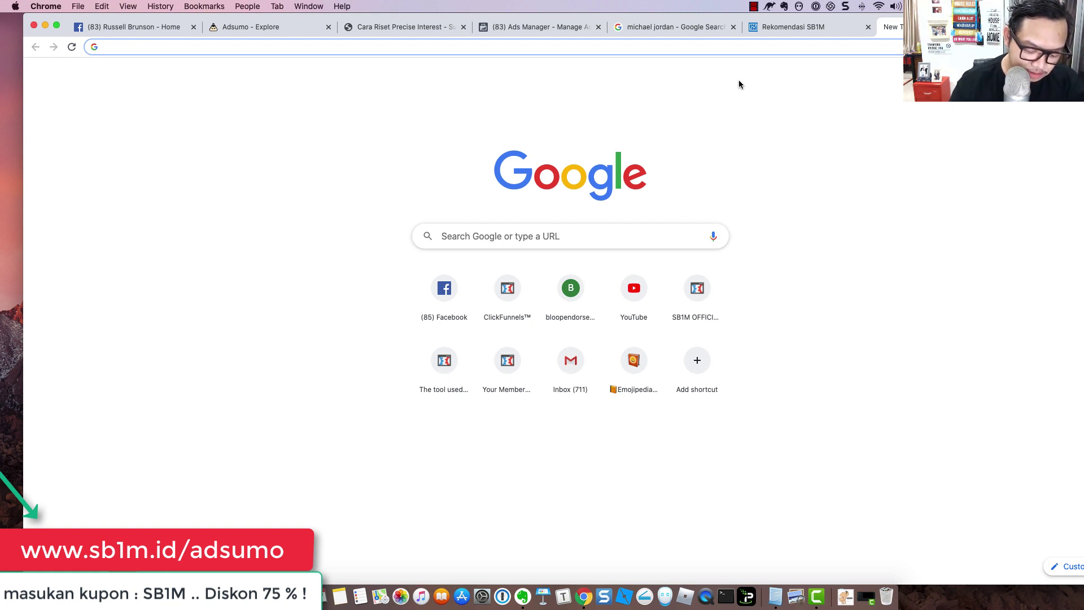
type("a")
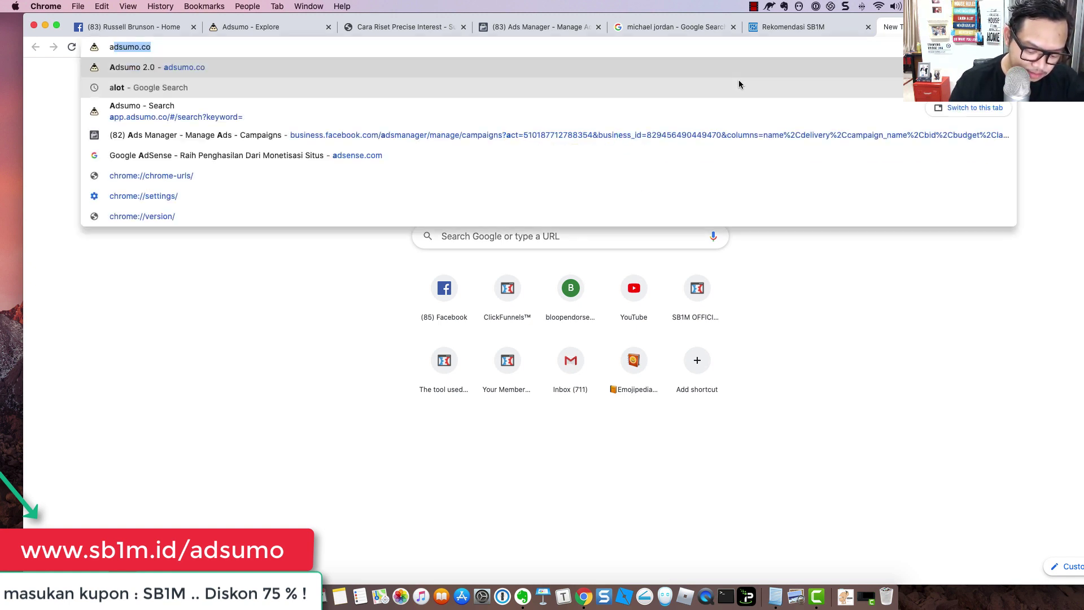
type("tlet golf")
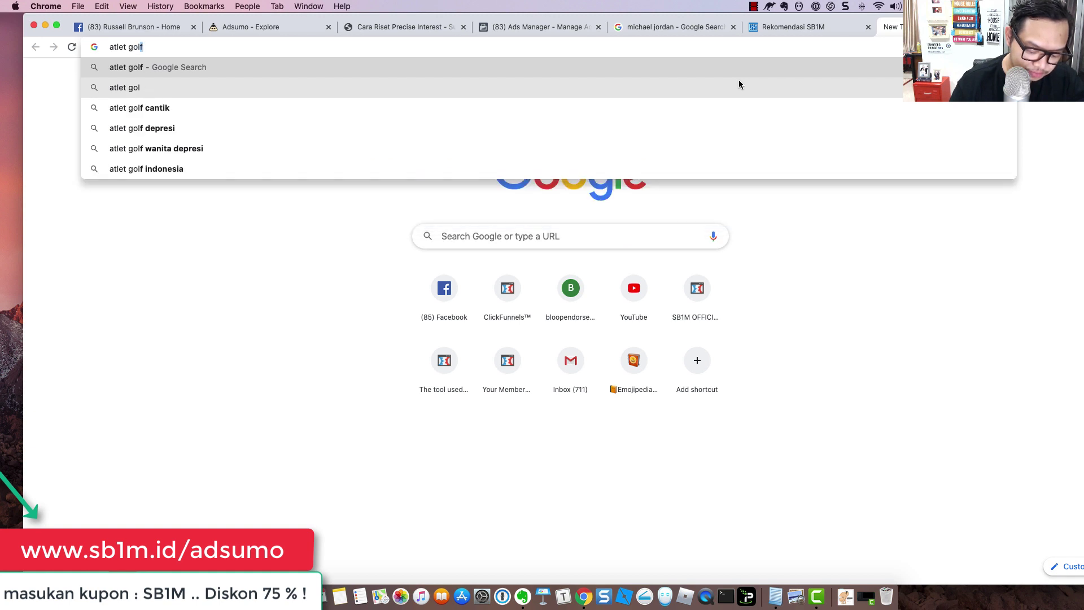
key("Return")
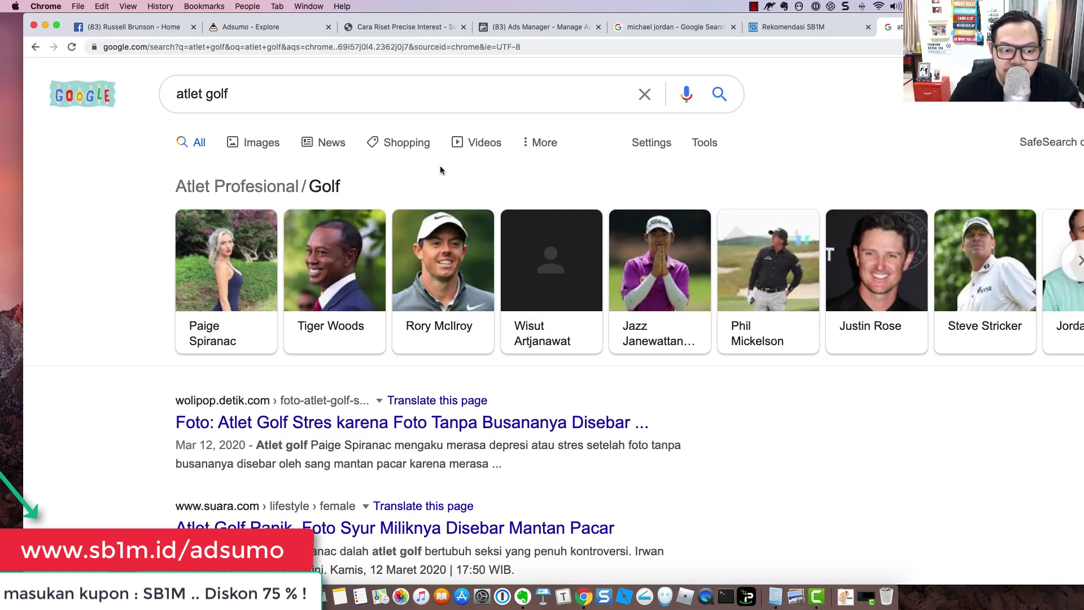
left_click(254, 351)
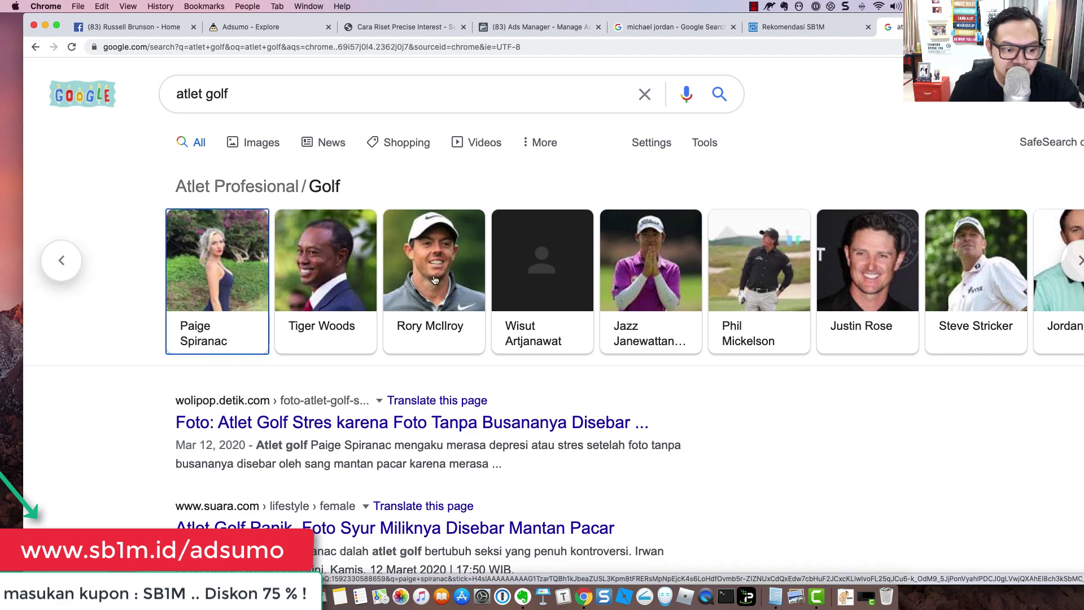
- Return to Ads Manager and search detailed targeting for "paige spiranac"
left_click(781, 29)
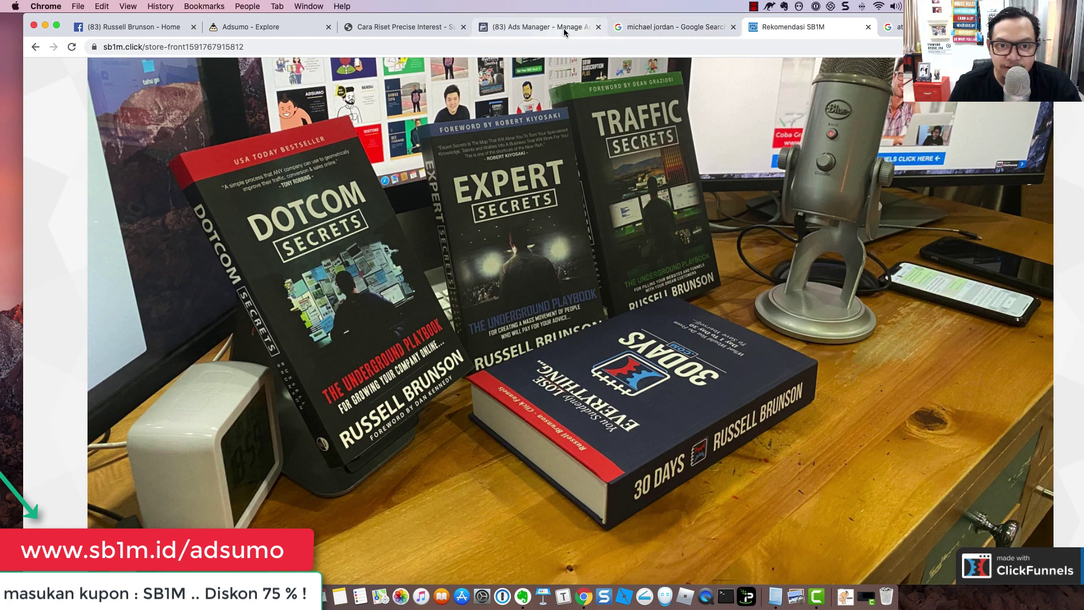
left_click(534, 27)
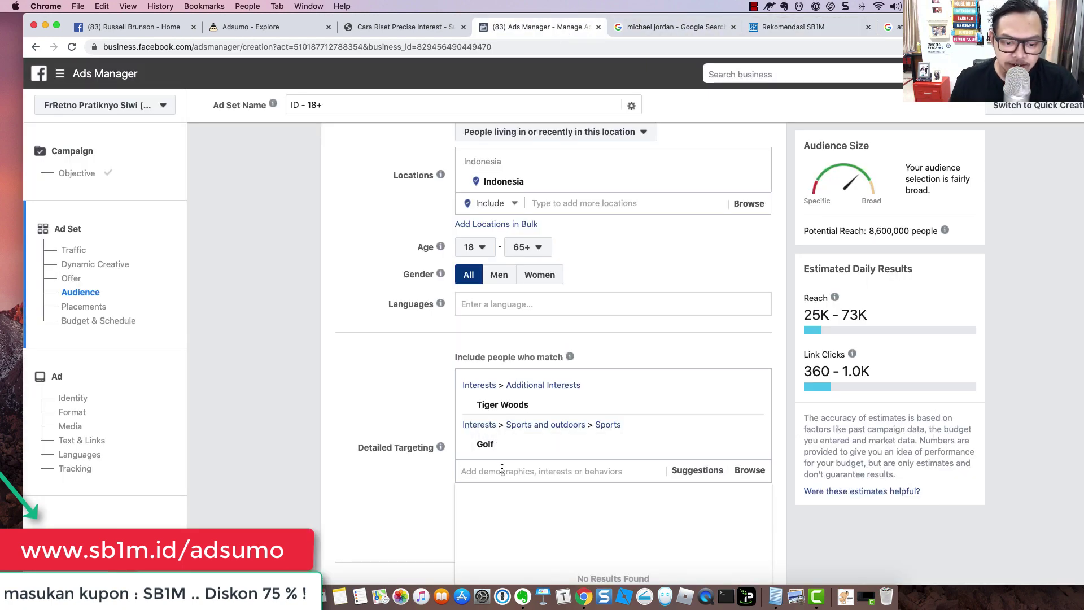
type("paige s")
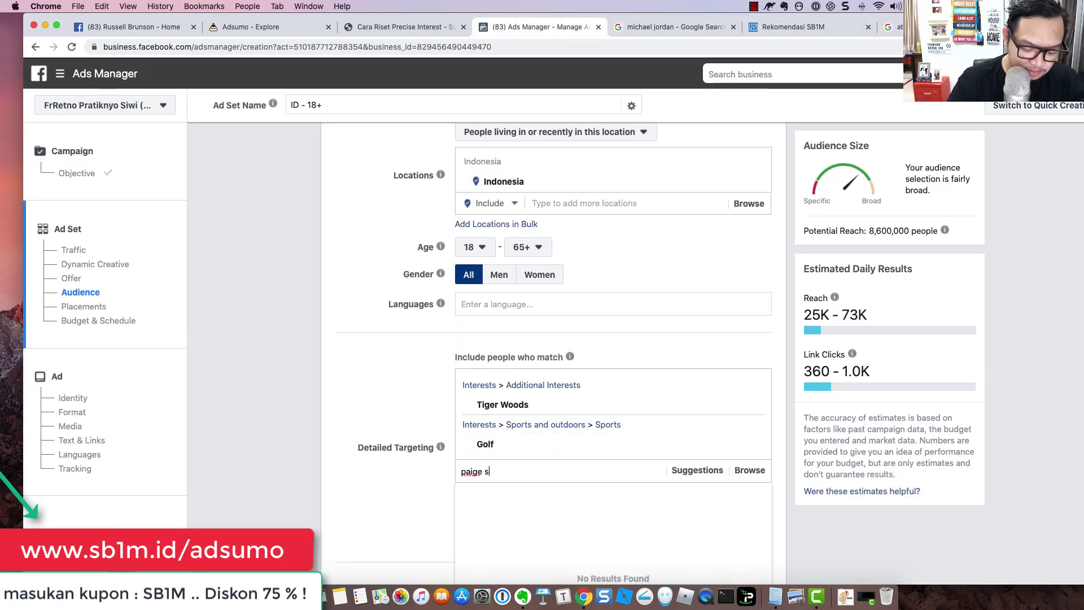
type("pir")
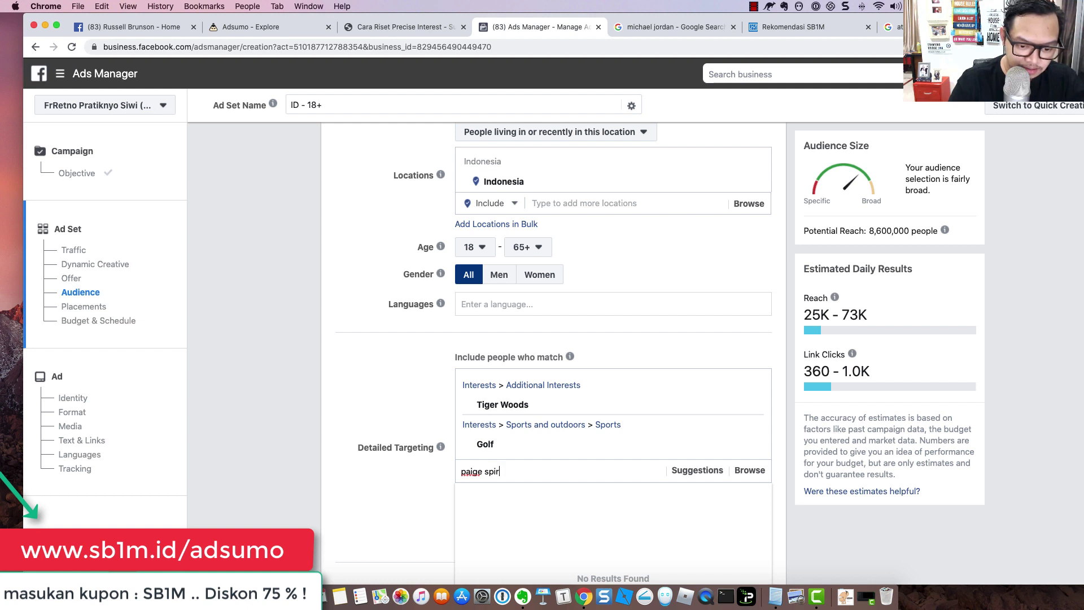
type("anac")
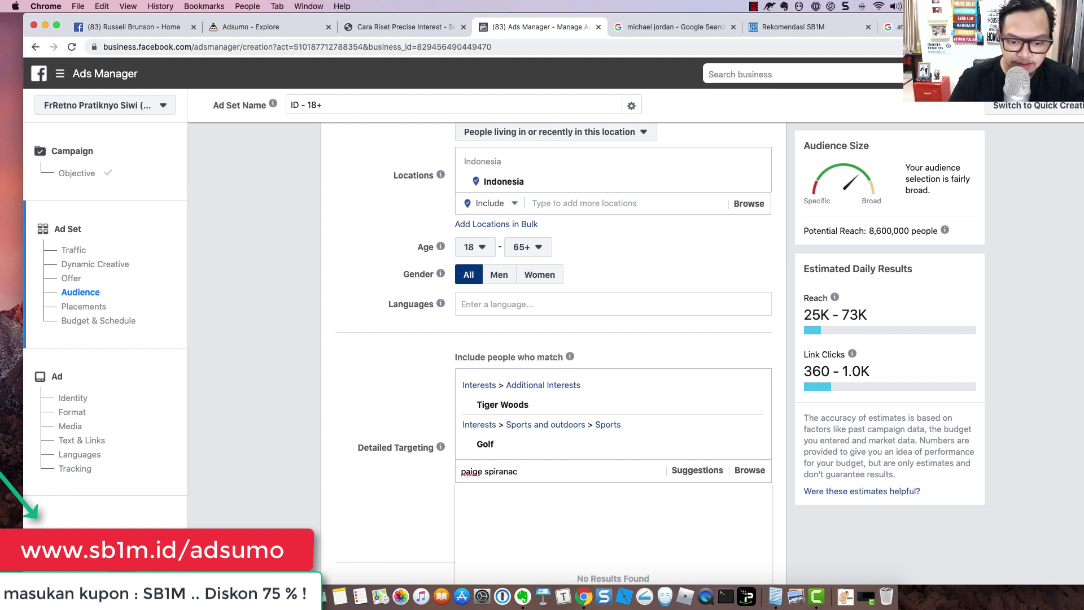
- Remove the Golf interest from detailed targeting and clear the interest search text
scroll(520, 472, "down", 2)
mouse_move(607, 378)
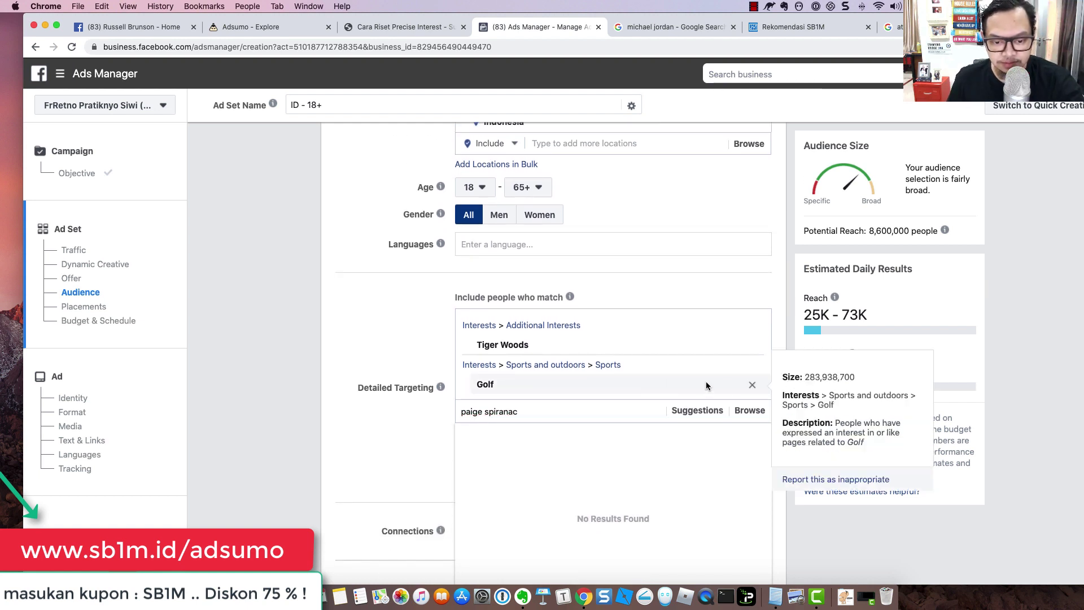
left_click(752, 384)
triple_click(516, 380)
key("BackSpace")
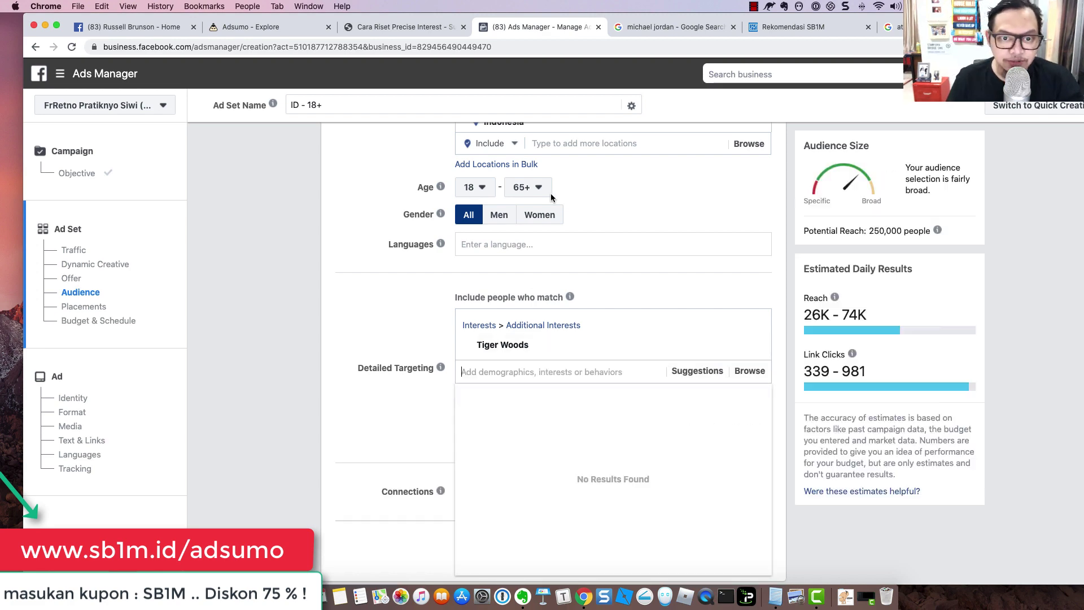
- Consult the golf athletes in the Google results and replace the Tiger Woods interest in detailed targeting with Justin Rose
left_click_drag(895, 27, 700, 29)
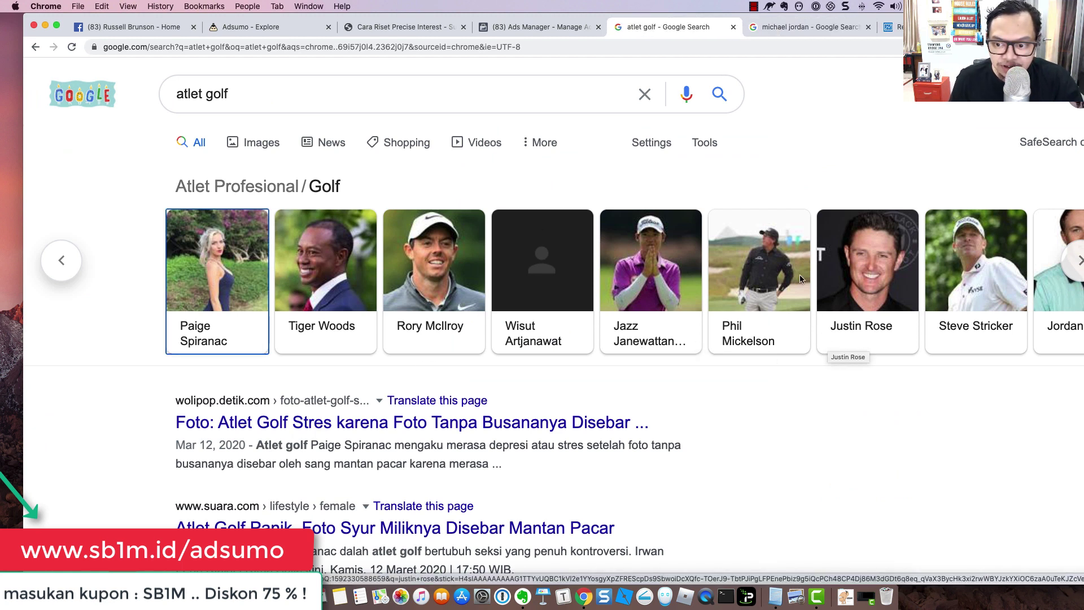
left_click(570, 27)
type("justin r")
type("ose")
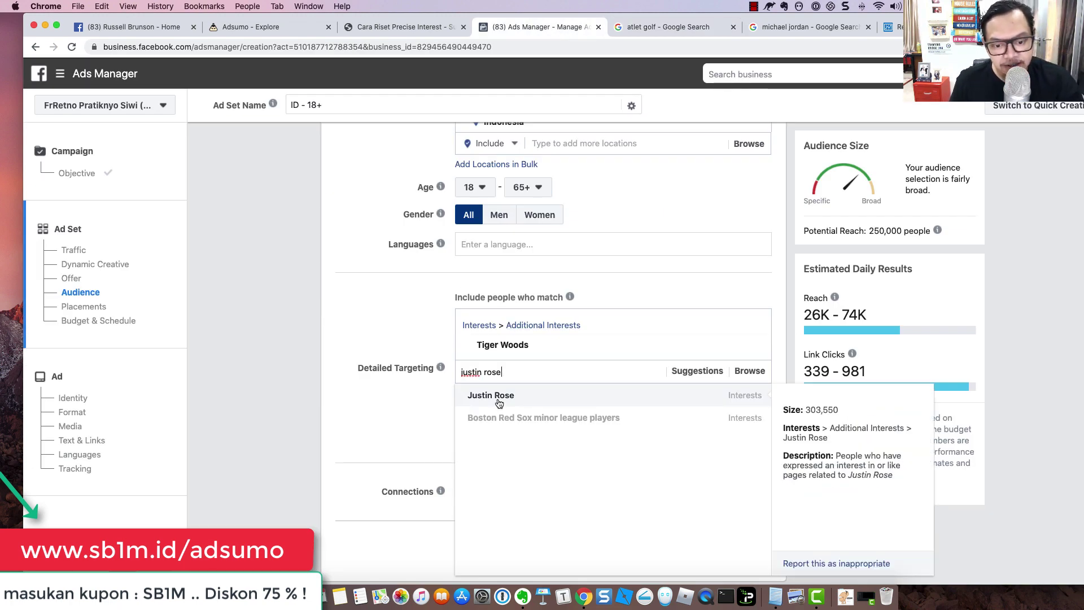
left_click(497, 397)
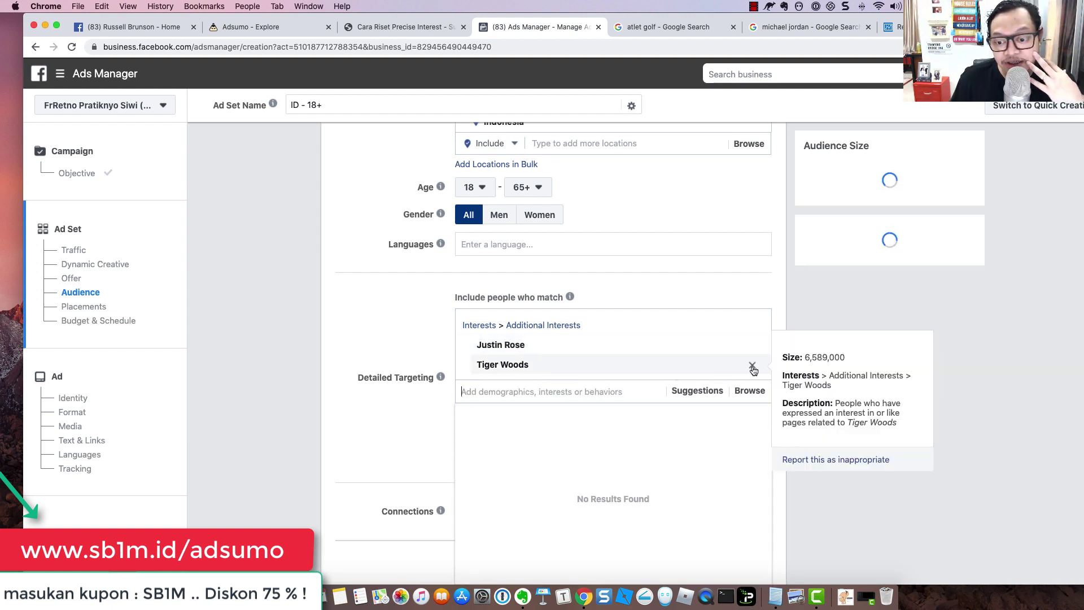
left_click(752, 365)
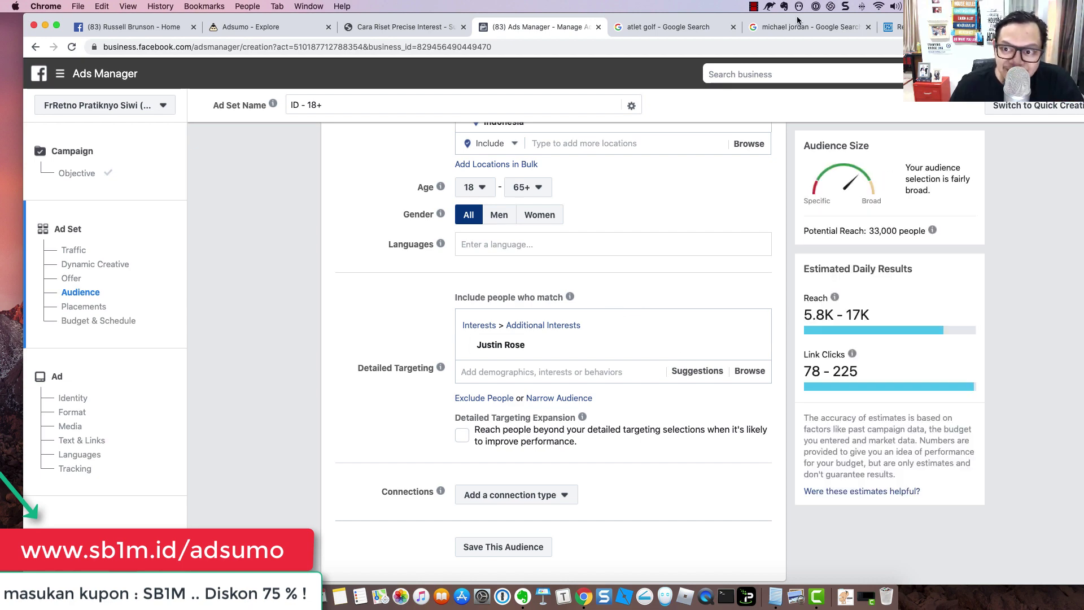
- Recheck the golf athletes in the Google results and return to the ad set's audience settings
left_click(674, 27)
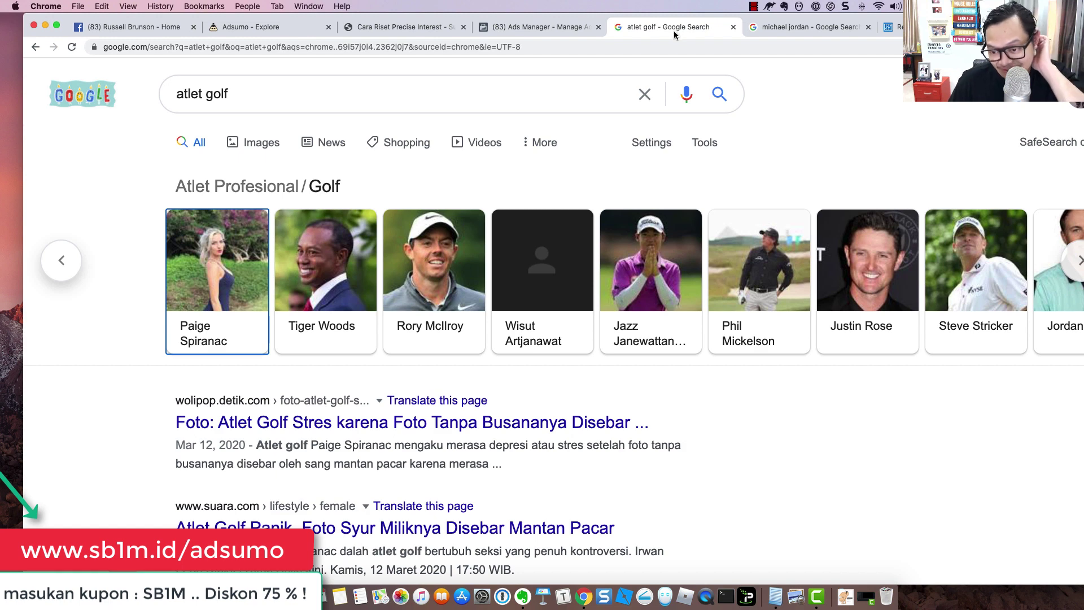
left_click(559, 27)
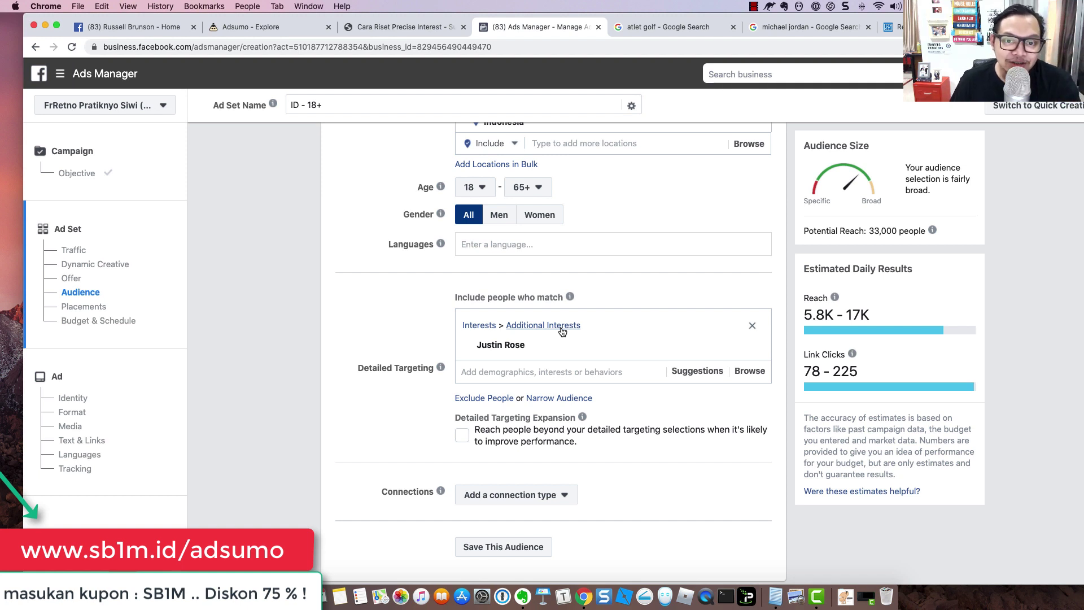
mouse_move(561, 341)
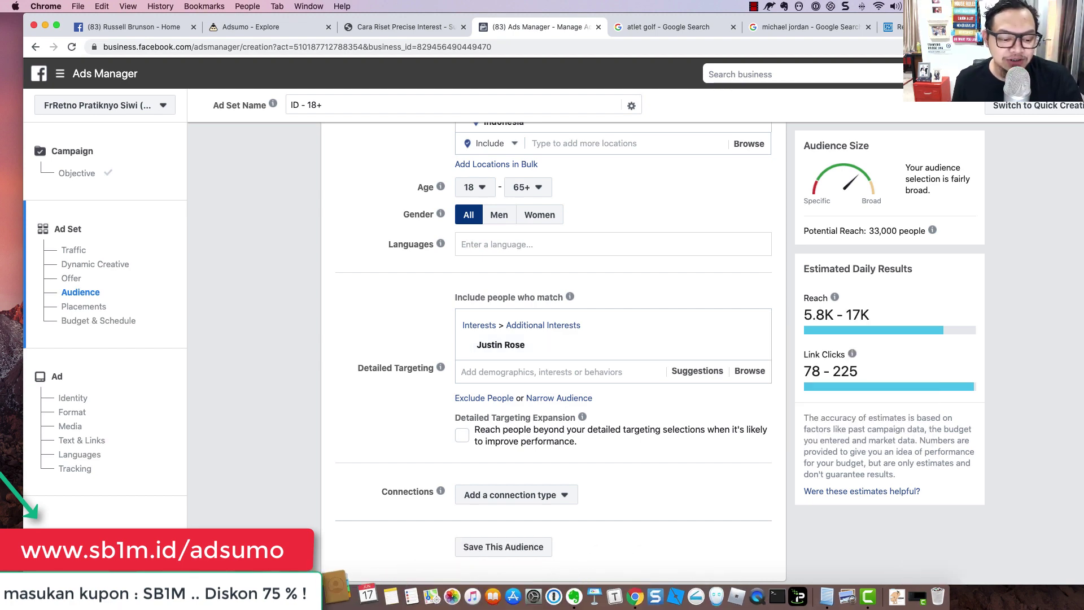
- Switch to the Adsumo slide presentation and advance to the second slide about the target market
left_click(259, 596)
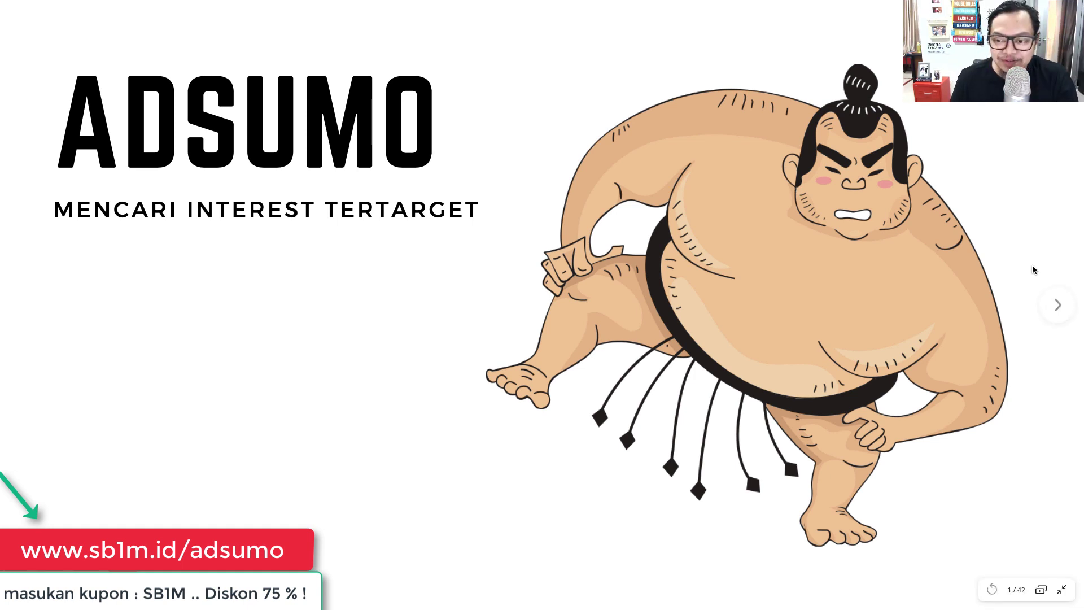
left_click(1056, 317)
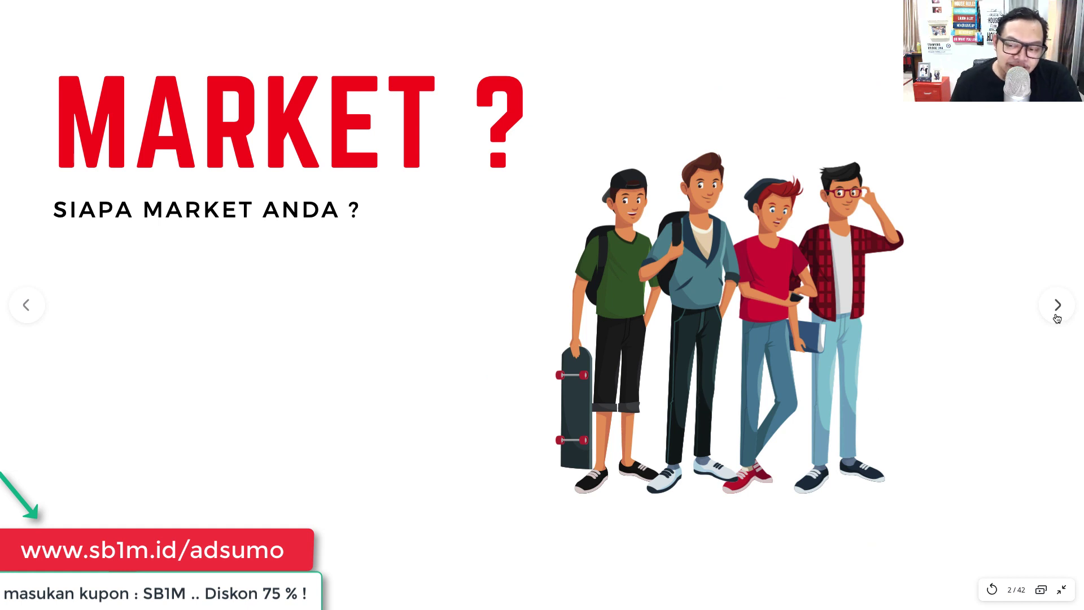
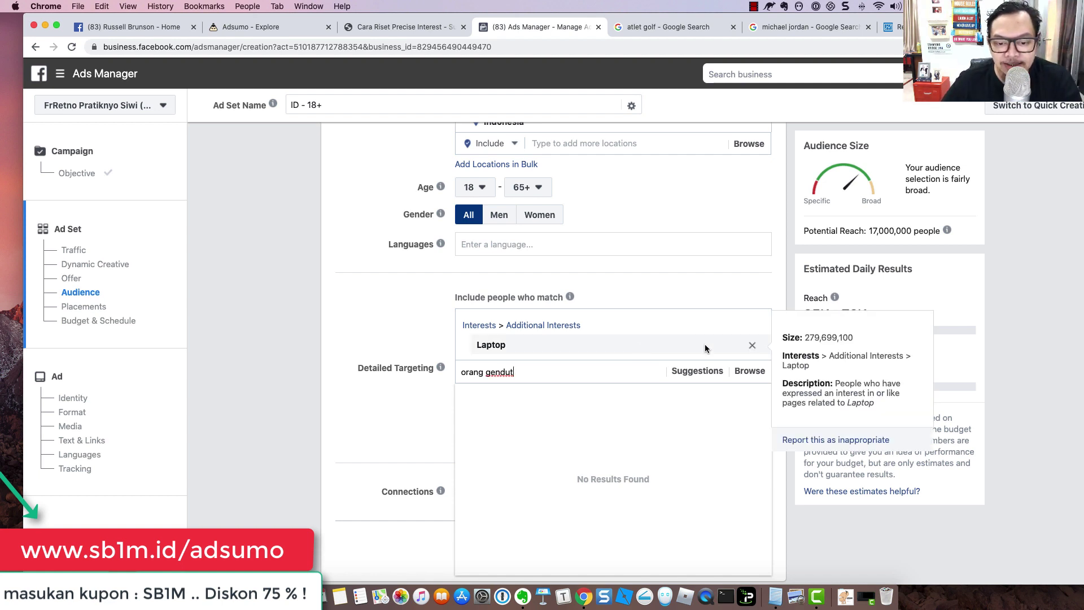
- Remove the Laptop interest from detailed targeting and search for "gendut" instead
left_click(751, 346)
triple_click(527, 320)
type("gendu")
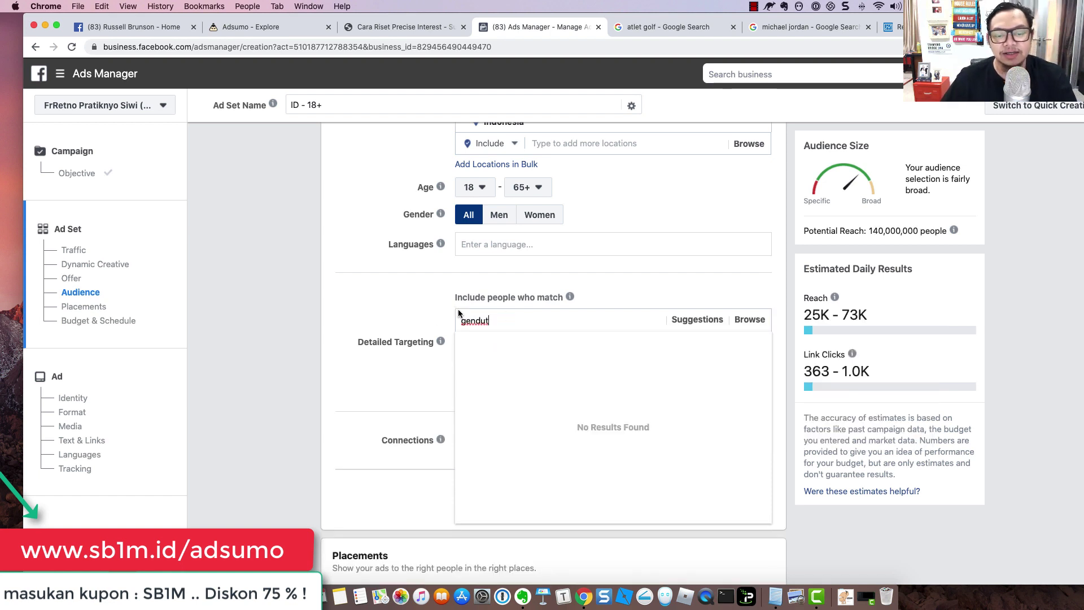
- Search detailed targeting for "kuliner" and for "iga bakar"
key("BackSpace")
key("BackSpace")
key("BackSpace")
key("BackSpace")
key("BackSpace")
key("BackSpace")
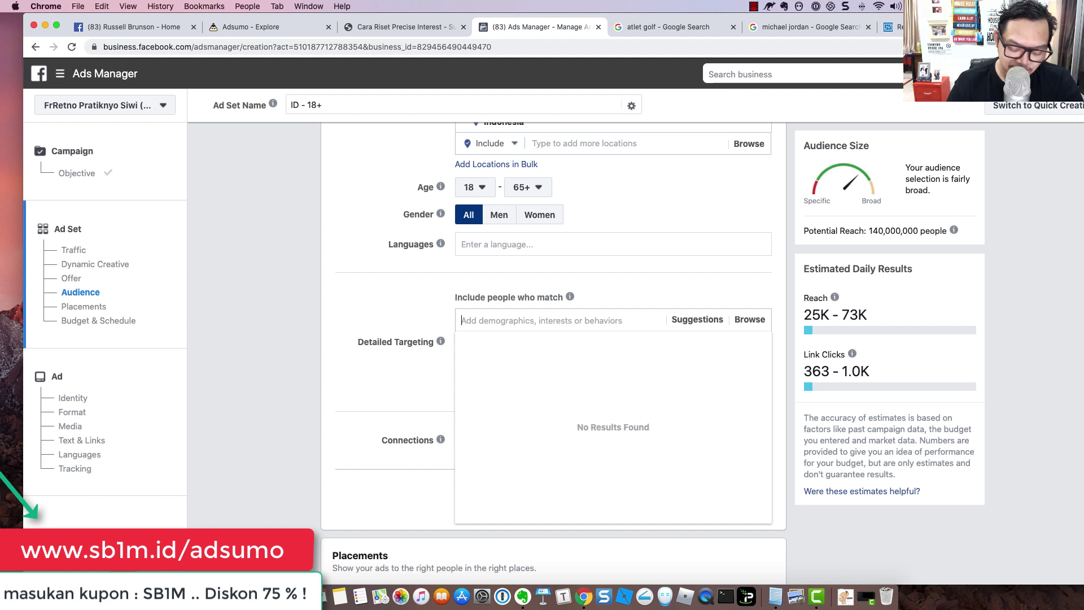
type("kuliner")
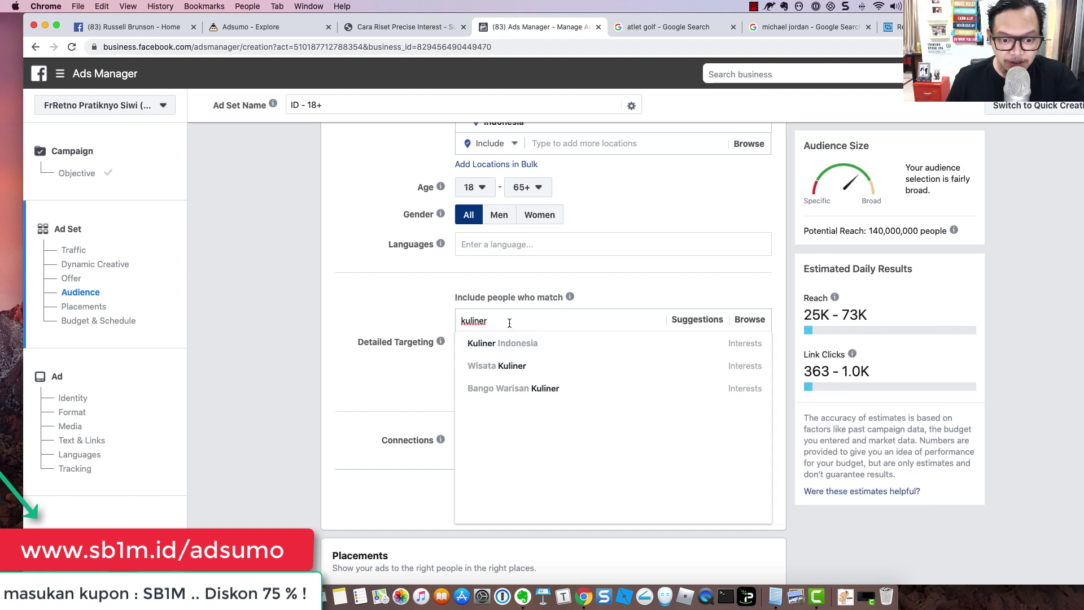
key("super+a")
key("BackSpace")
type("iga ba")
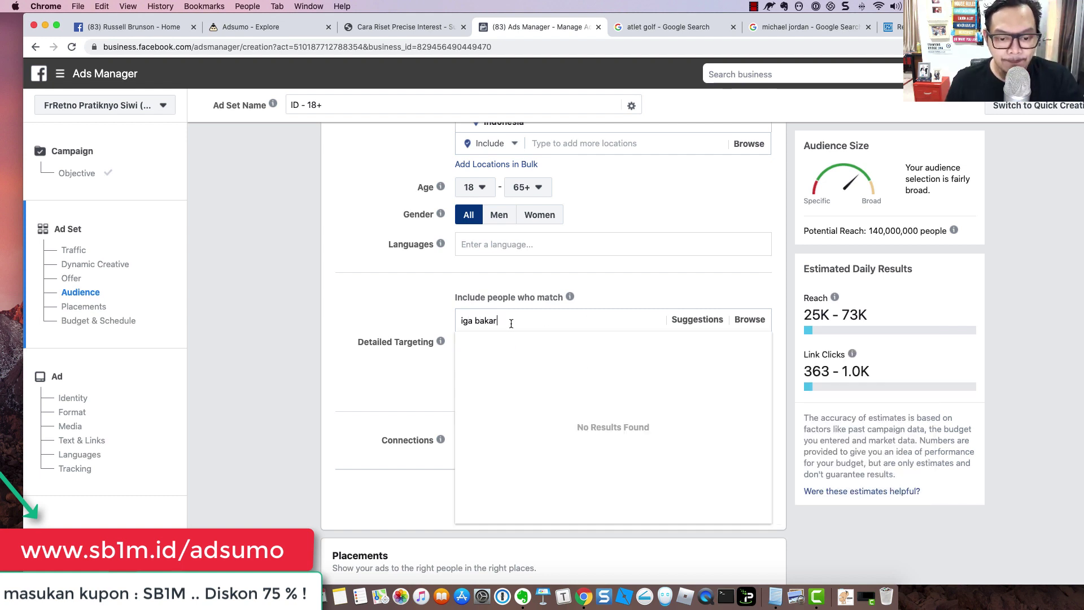
- Search detailed targeting for "wisata" and add the Wisata Kuliner interest
key("super+a")
key("BackSpace")
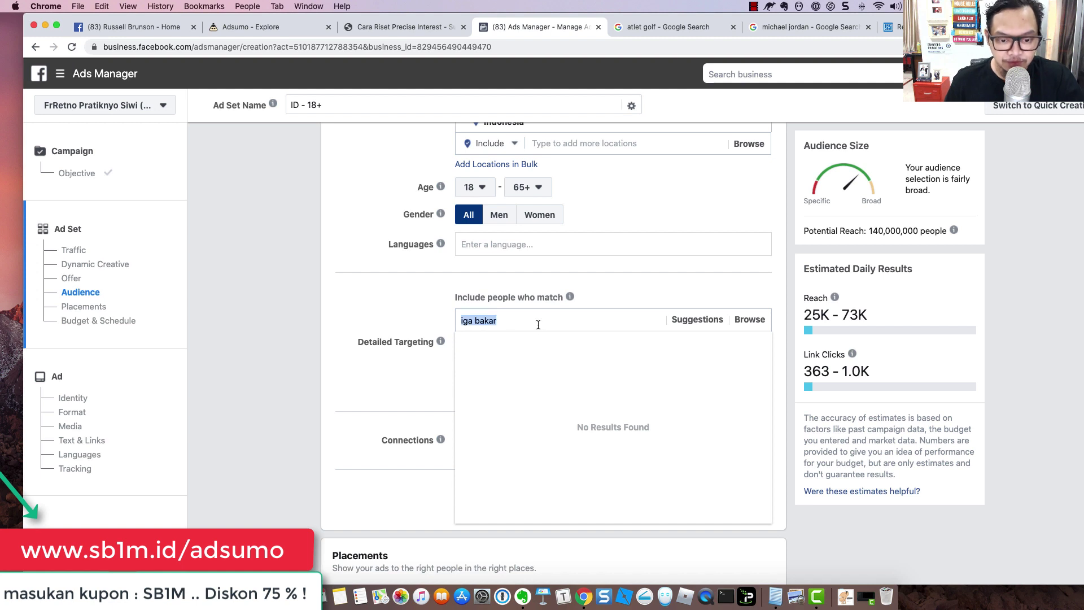
type("wsia")
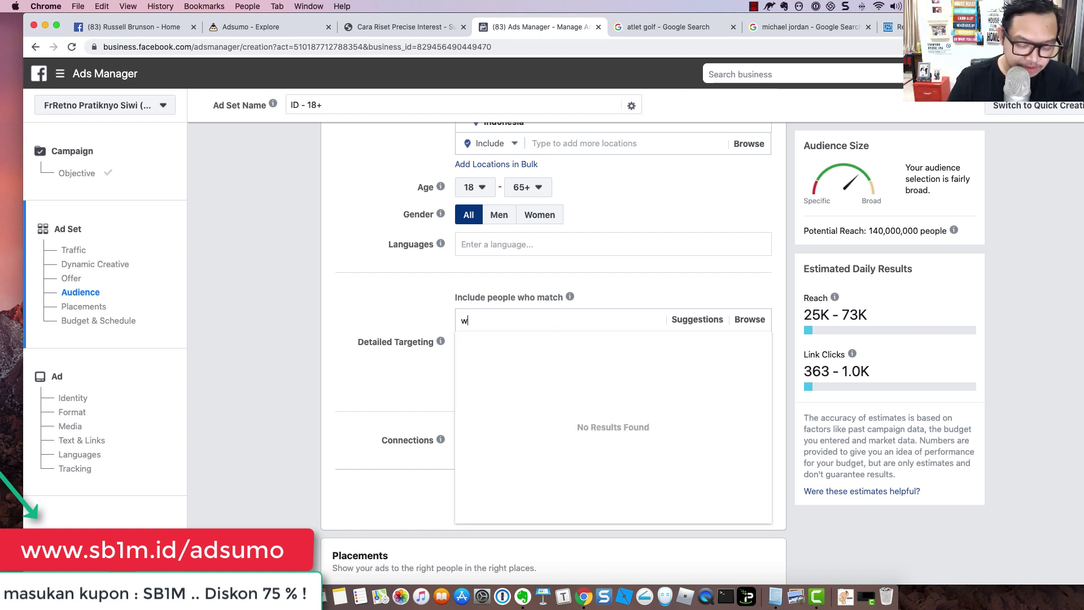
key("BackSpace")
key("BackSpace")
type("isata")
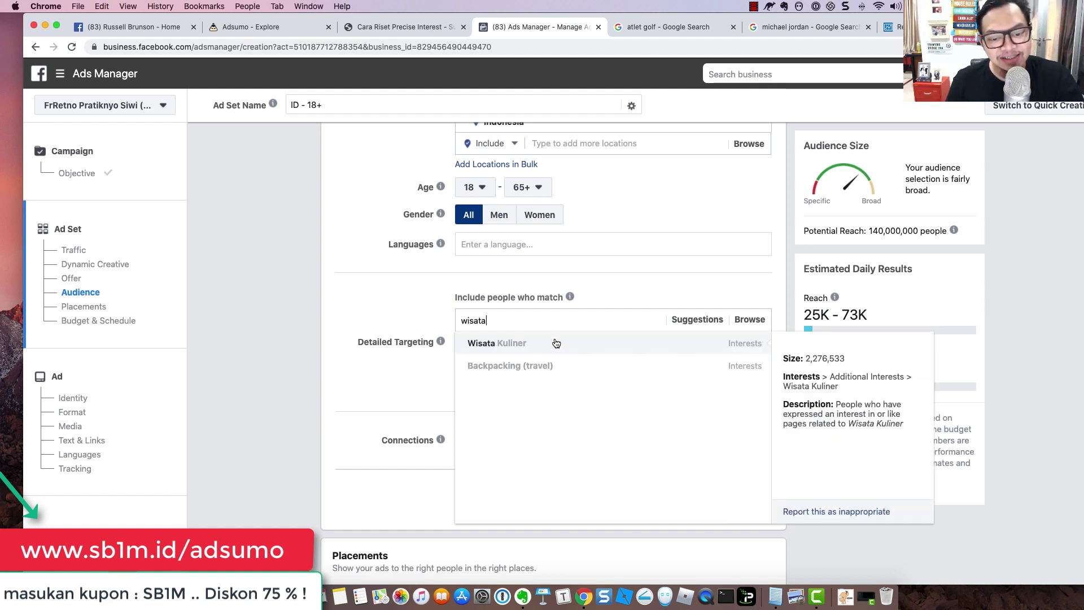
left_click(532, 346)
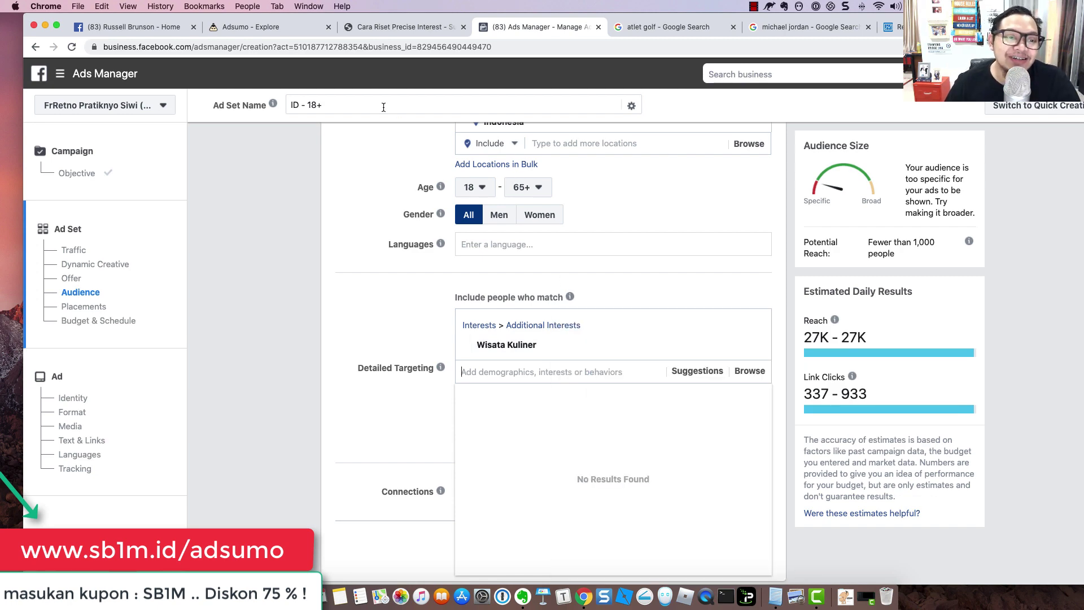
- Switch to the Canva presentation, present it full screen and advance from slide 6 to the slide about translating audiences into Facebook language
left_click(289, 32)
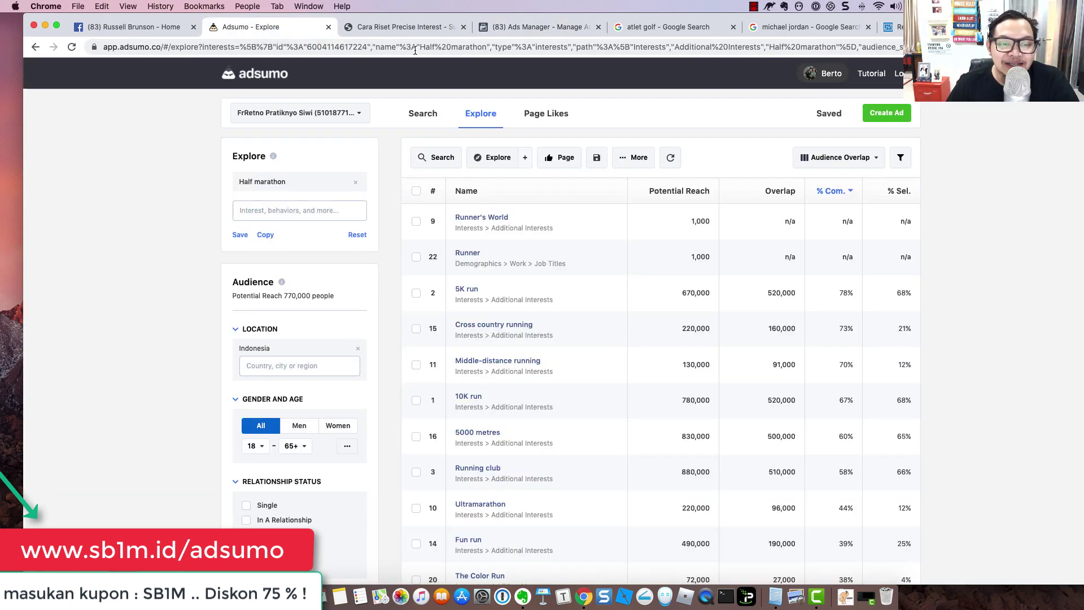
left_click(406, 27)
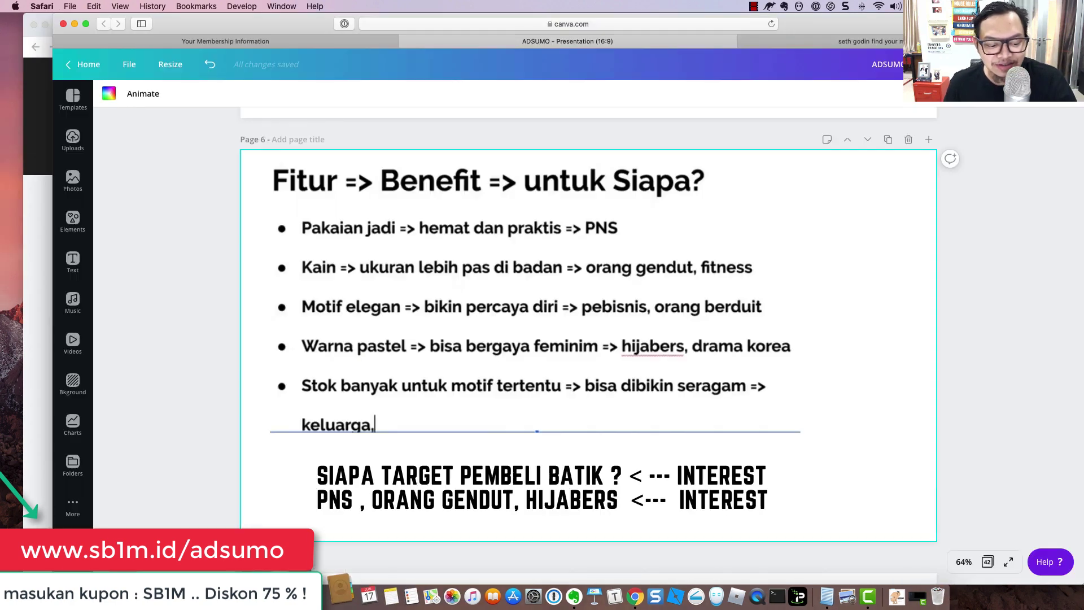
left_click(705, 596)
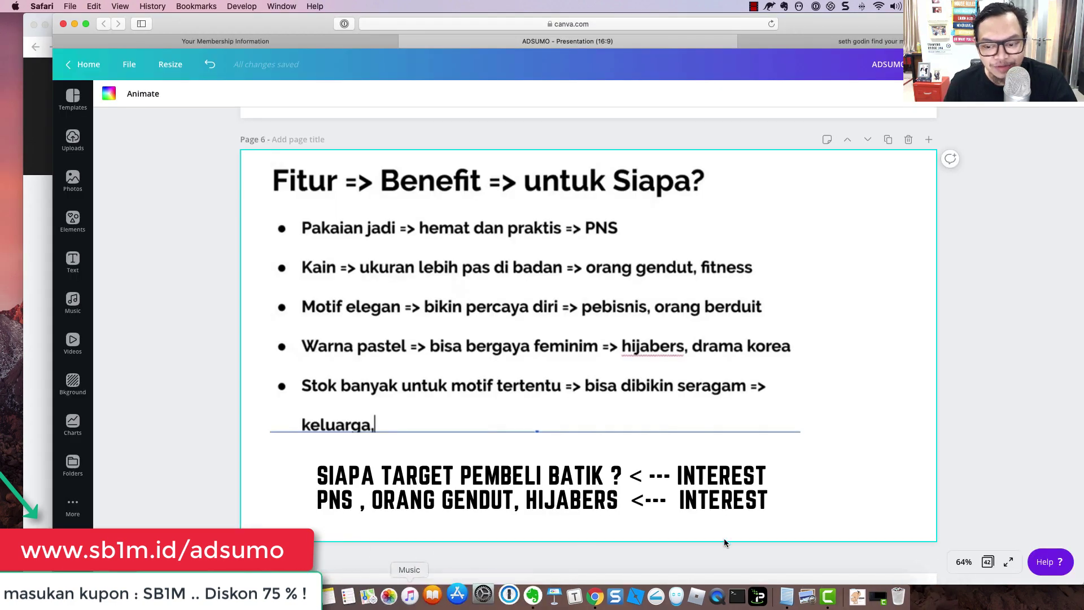
left_click(1006, 560)
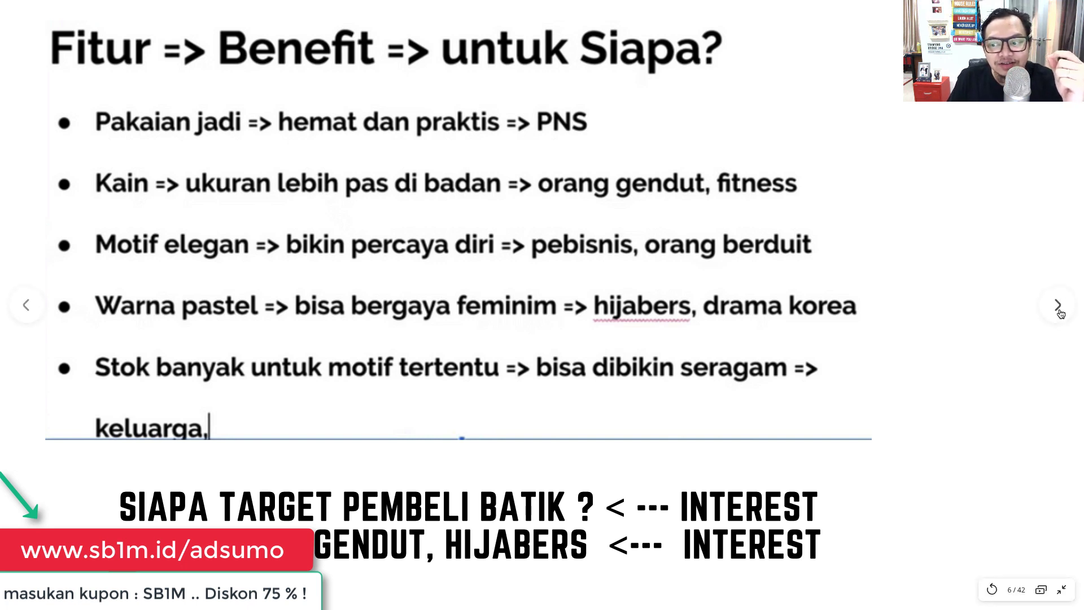
left_click(1059, 311)
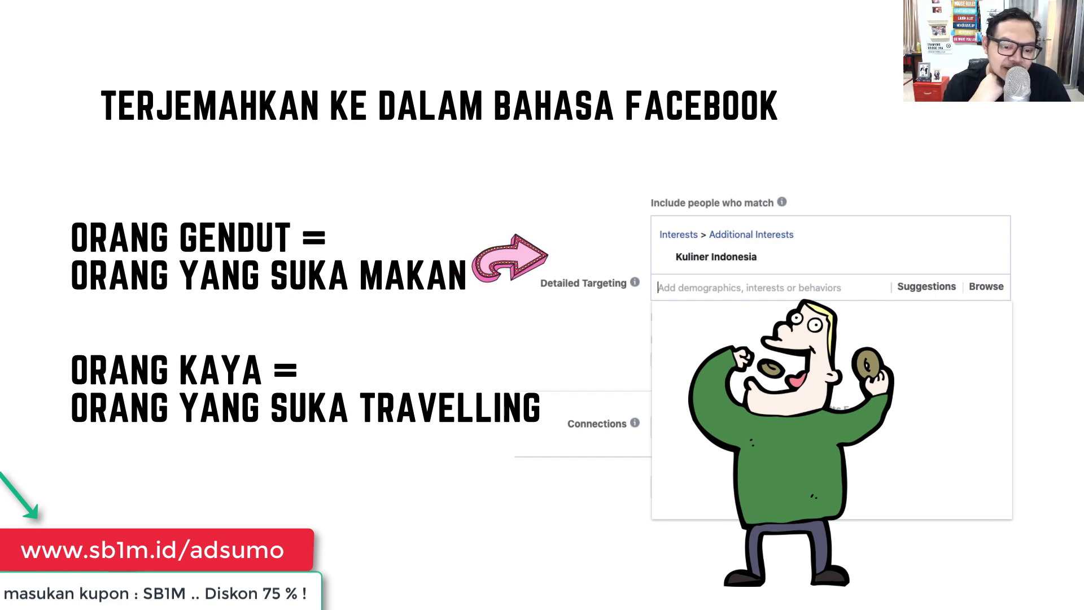
key("Escape")
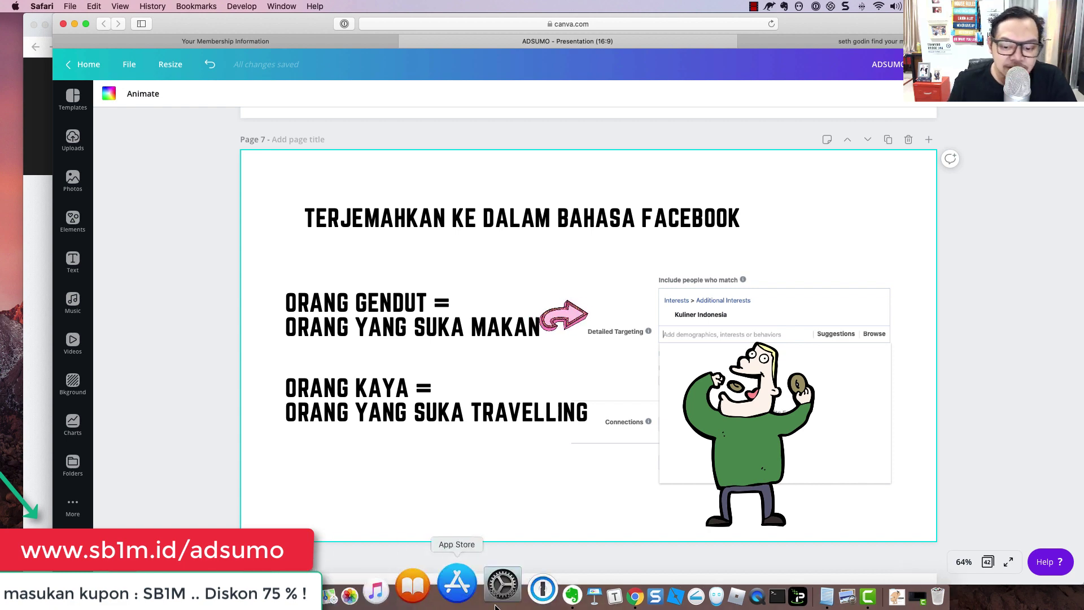
- Return to the ad set in Ads Manager and remove the Wisata Kuliner interest from detailed targeting
left_click(579, 594)
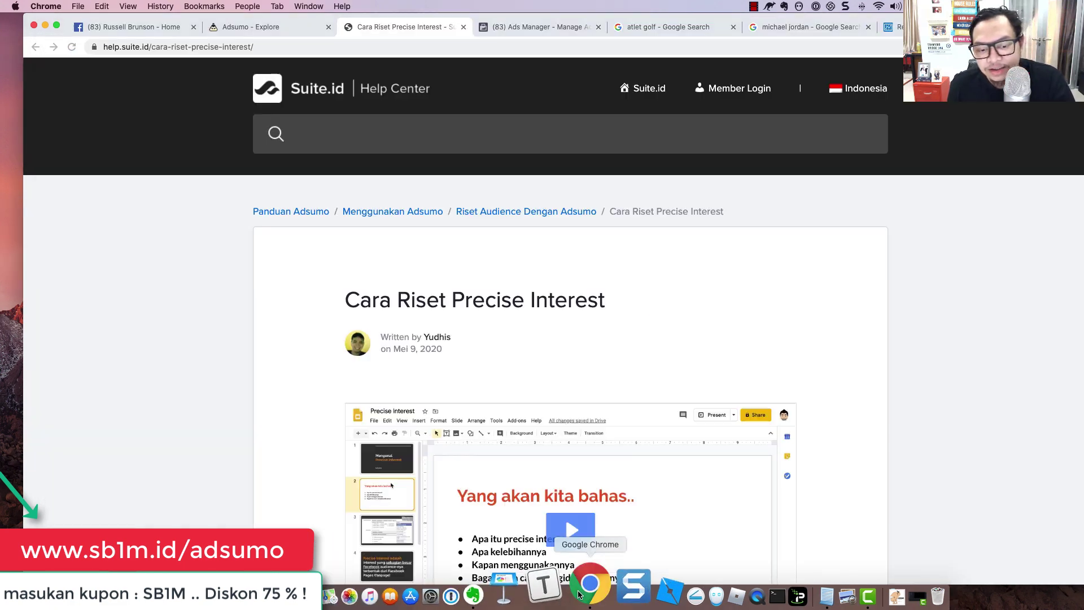
left_click(507, 26)
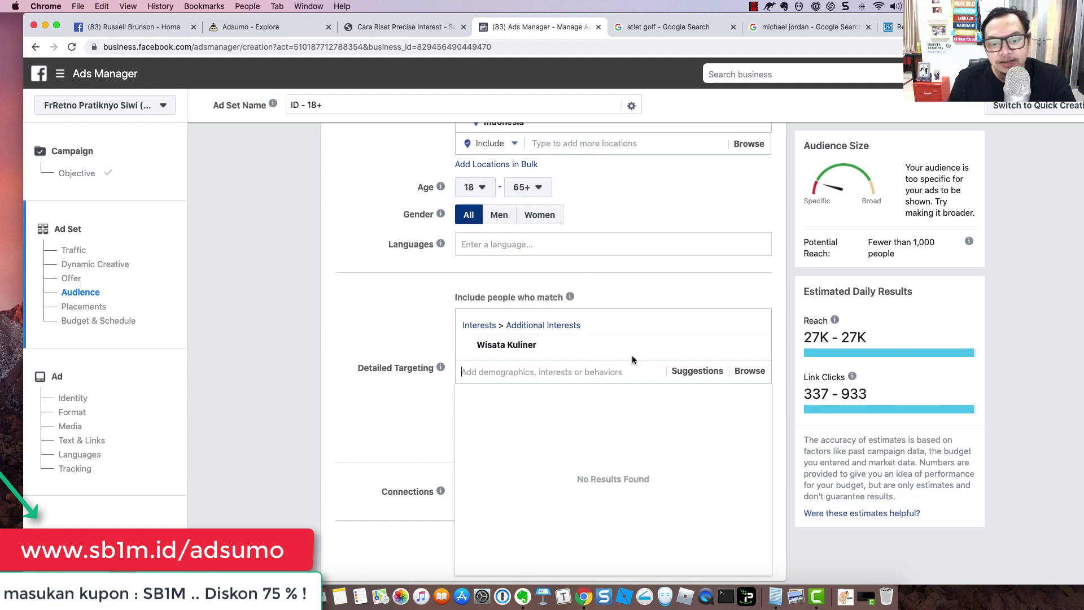
left_click(752, 344)
left_click(591, 320)
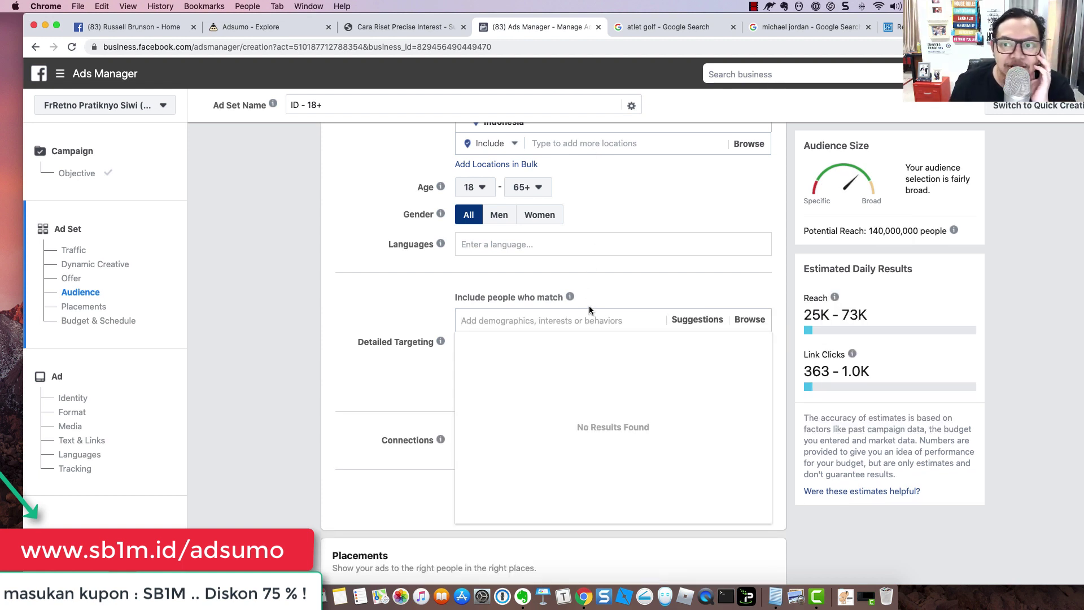
- Search detailed targeting for "travelling" and add the Travel interest
type("c")
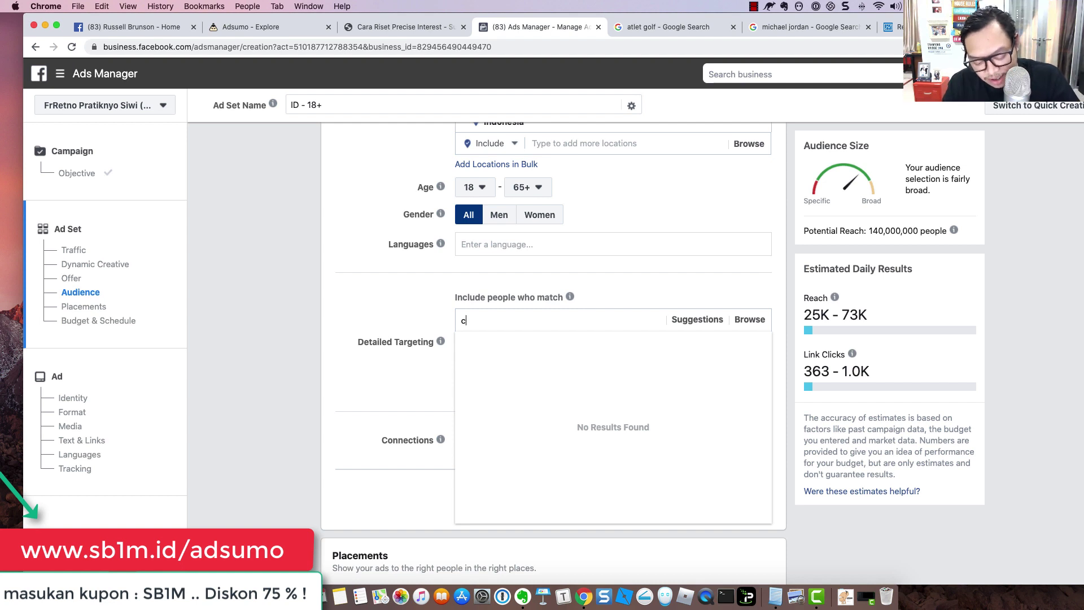
key("BackSpace")
type("travelling")
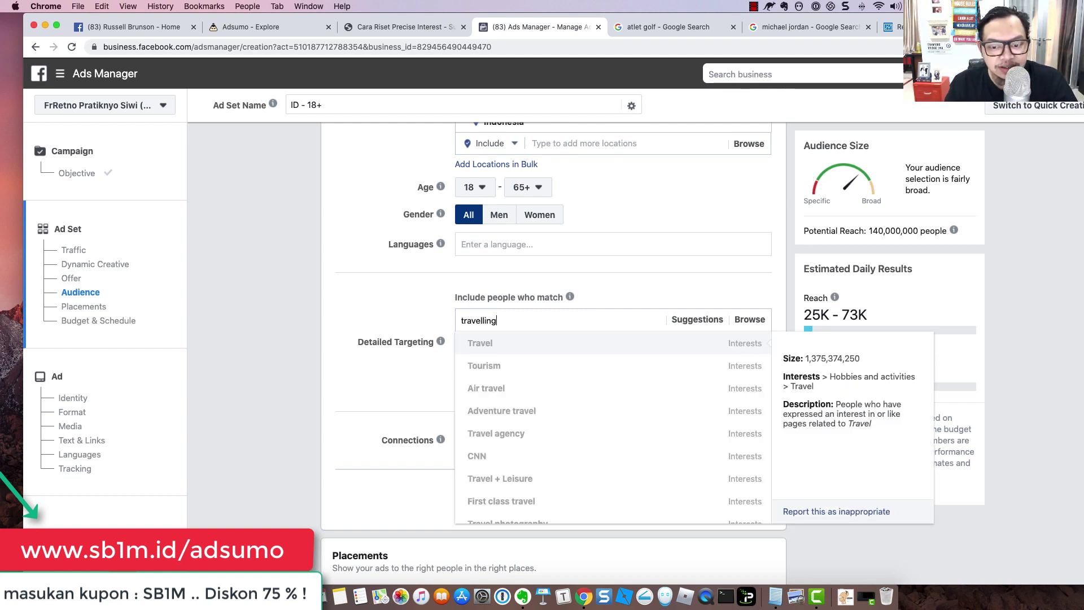
left_click(556, 353)
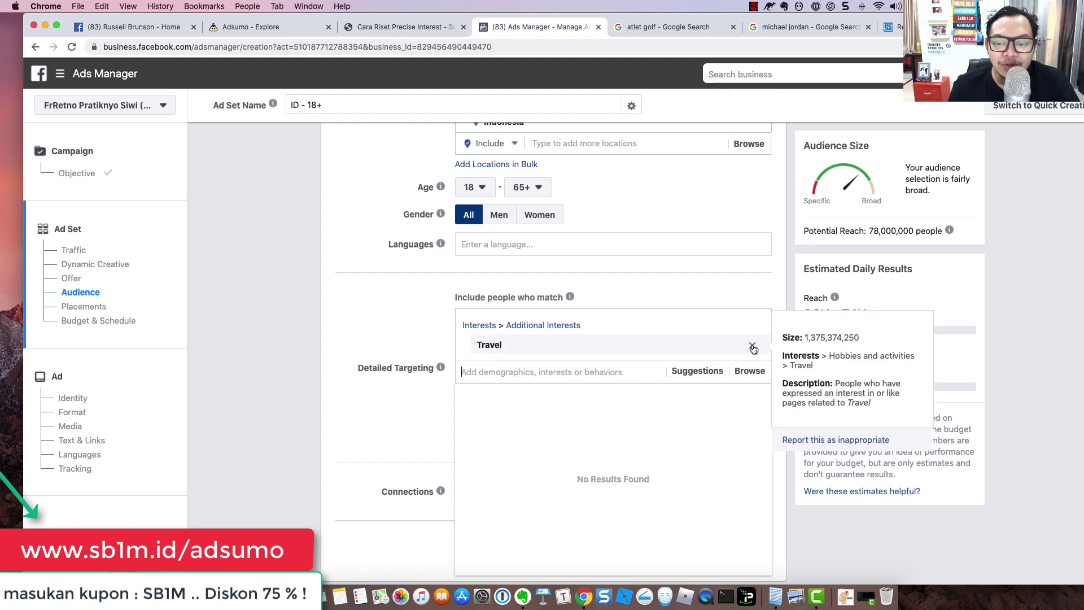
- Remove the Travel interest, search detailed targeting for "changi" and add the Changi Airport employer
left_click(752, 345)
type("changi")
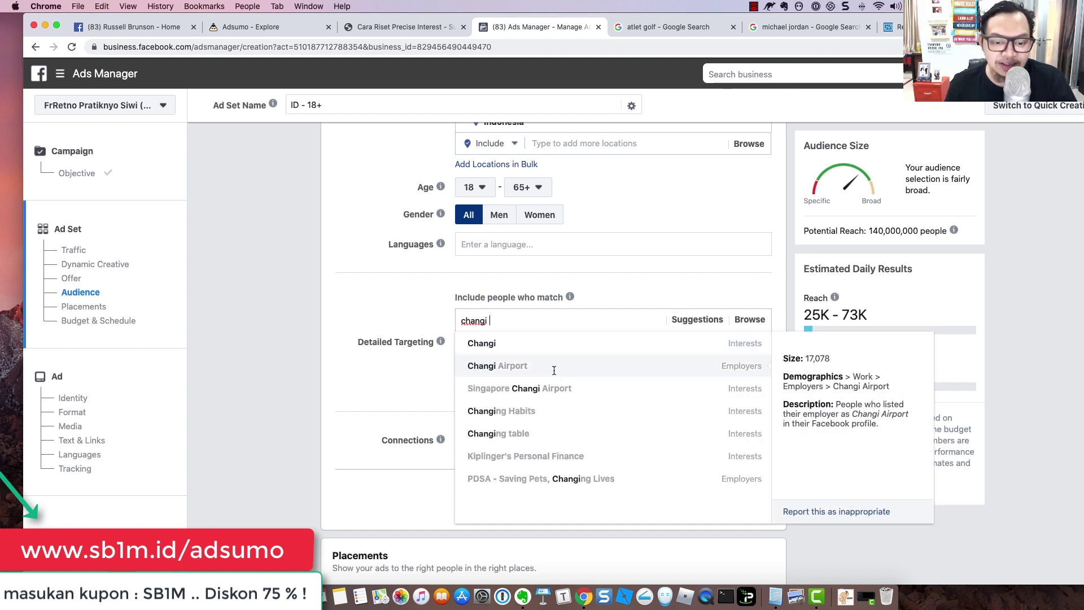
left_click(554, 367)
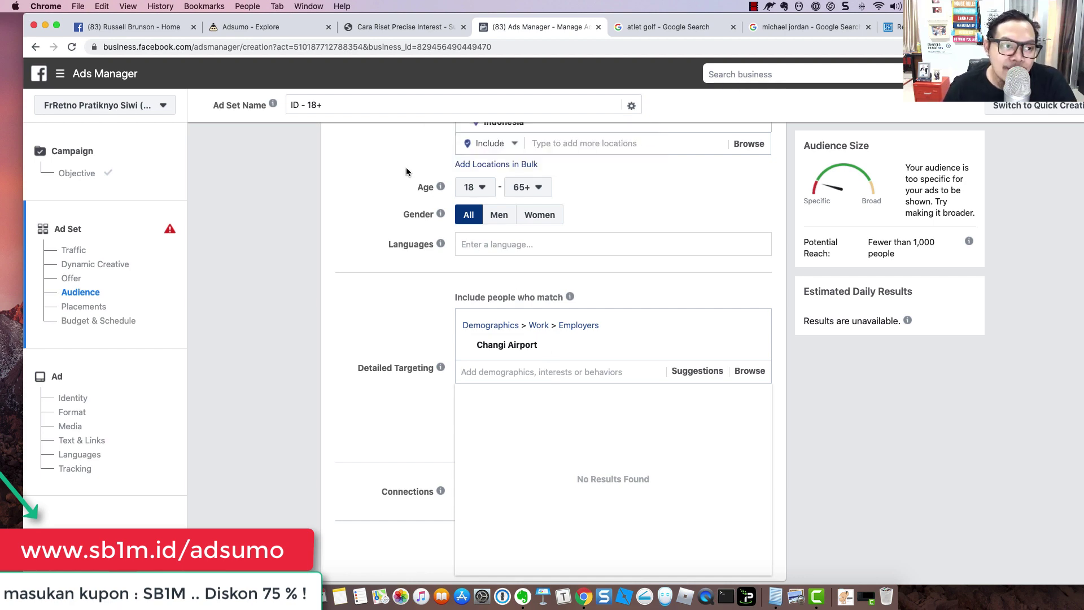
- Switch to Adsumo, close the Cara Riset Precise Interest article and remove Half marathon from the explored interests
left_click(394, 27)
left_click(333, 31)
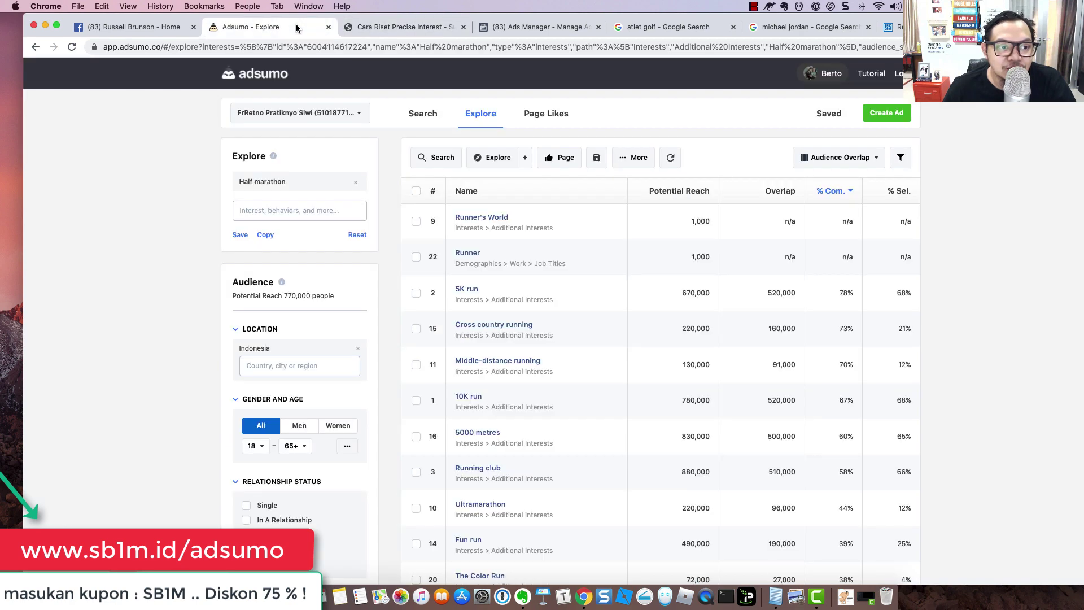
left_click(461, 28)
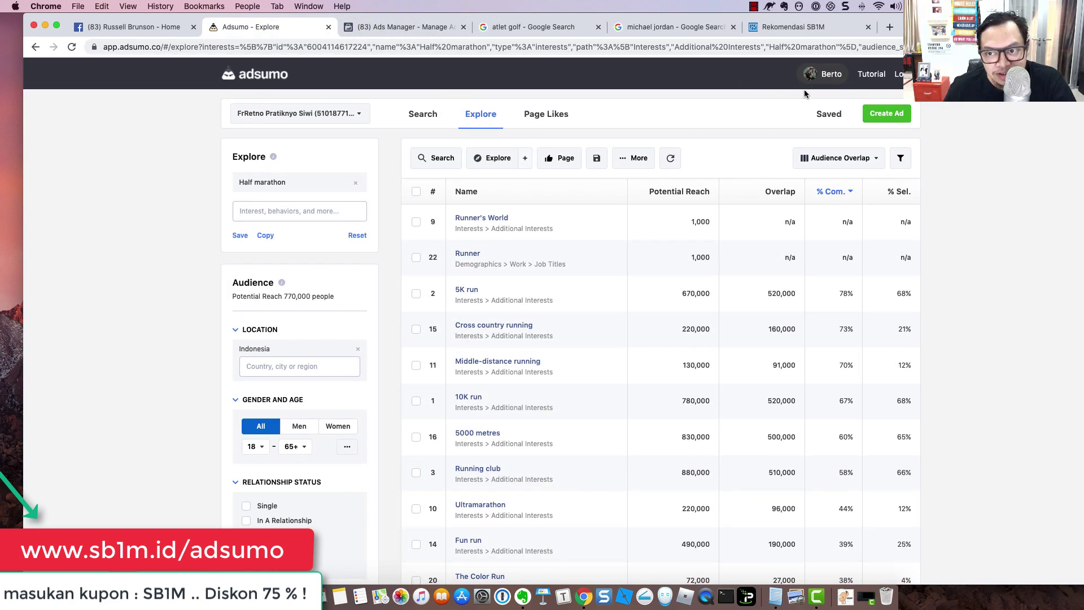
left_click(356, 183)
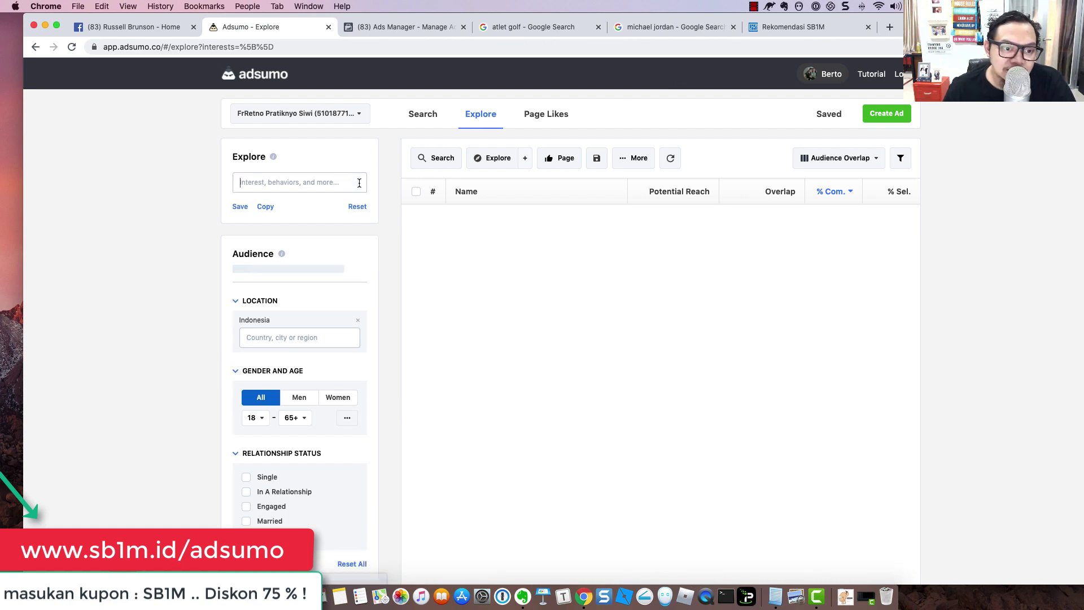
- In Adsumo's keyword search, deselect Running, Running club, Long-distance running and Sprint (running), and remove the "running" keyword
left_click(422, 115)
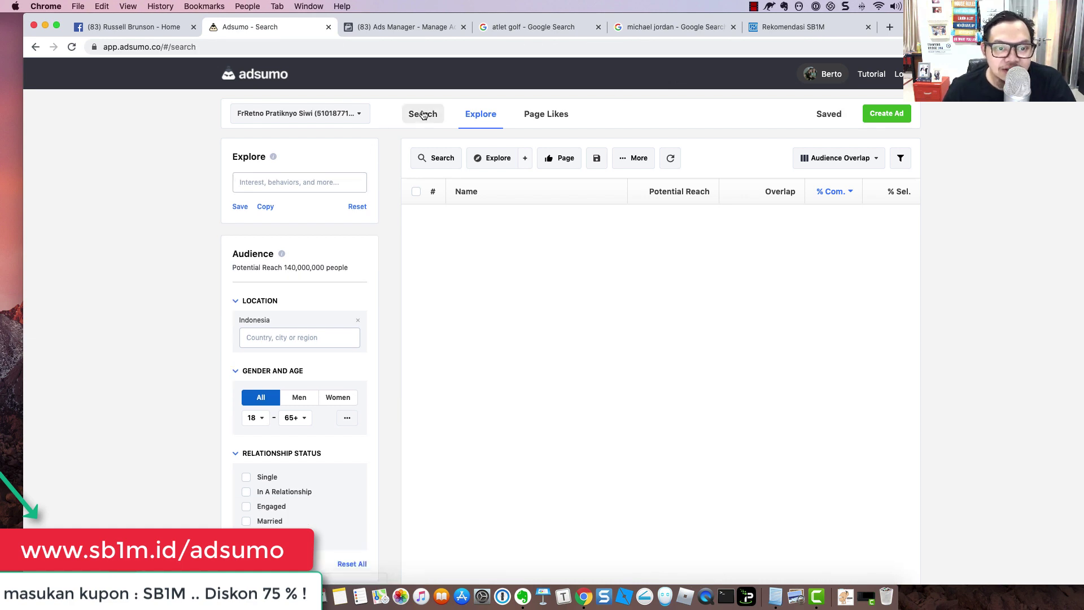
left_click(417, 221)
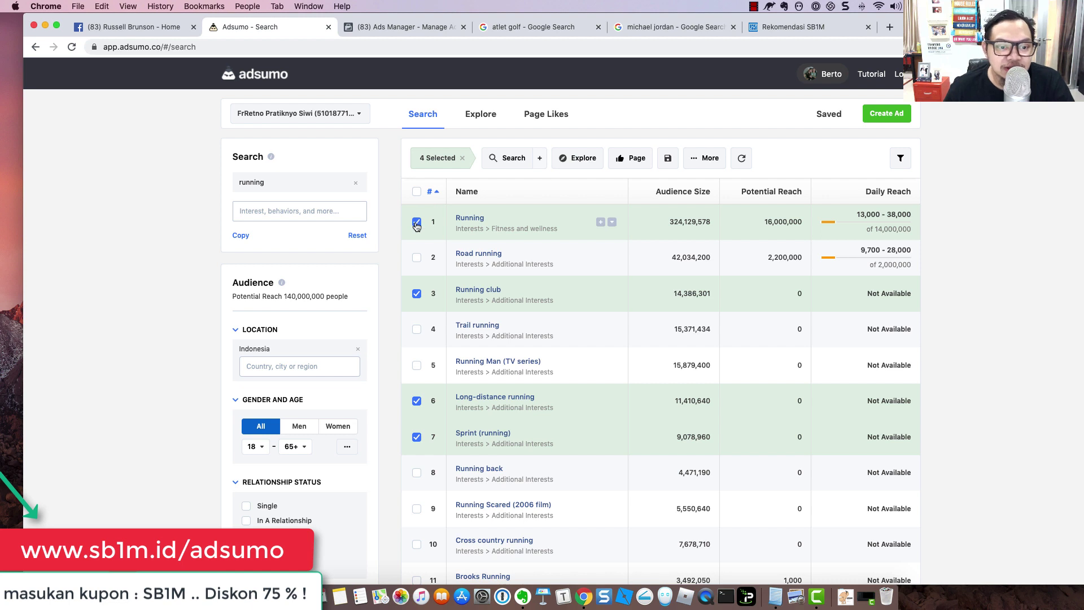
left_click(417, 294)
left_click(417, 401)
left_click(416, 437)
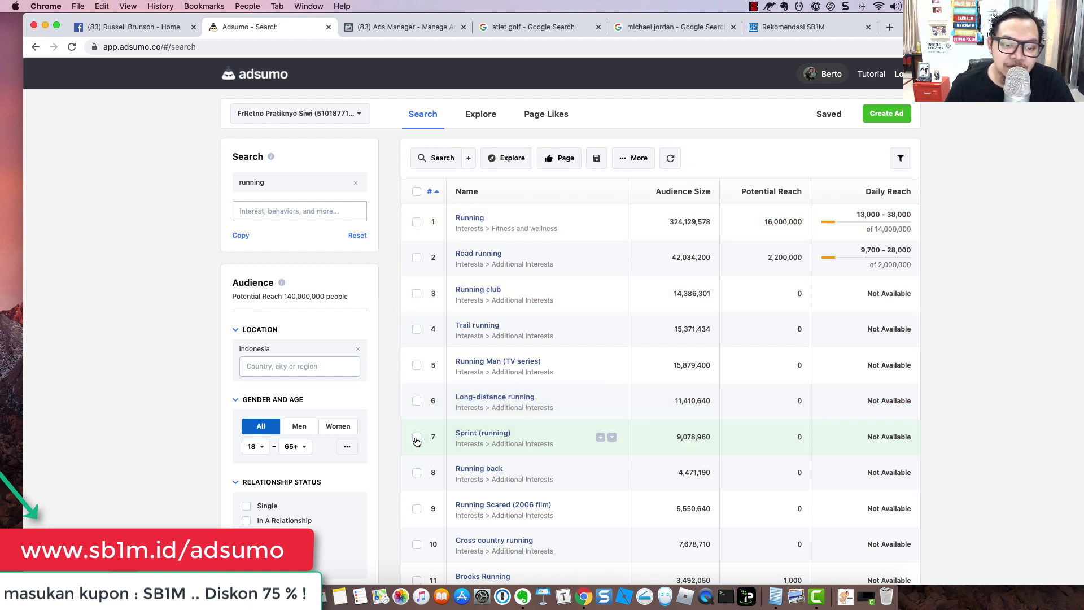
left_click(355, 184)
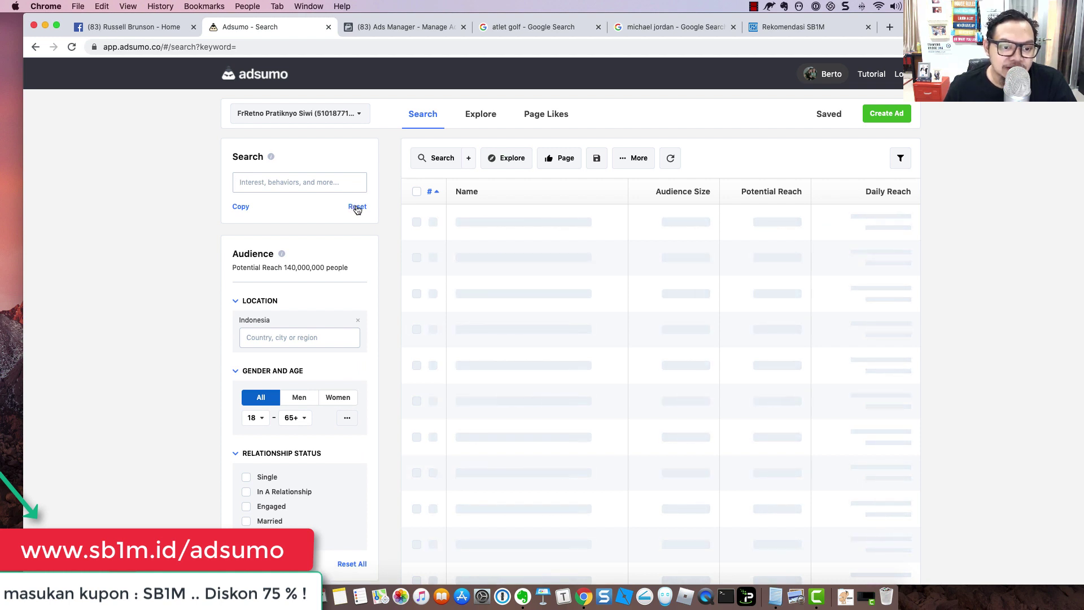
- Try entering "changi airport" as the search keyword, then reload Adsumo and log in with the prefilled credentials
type("changi airport")
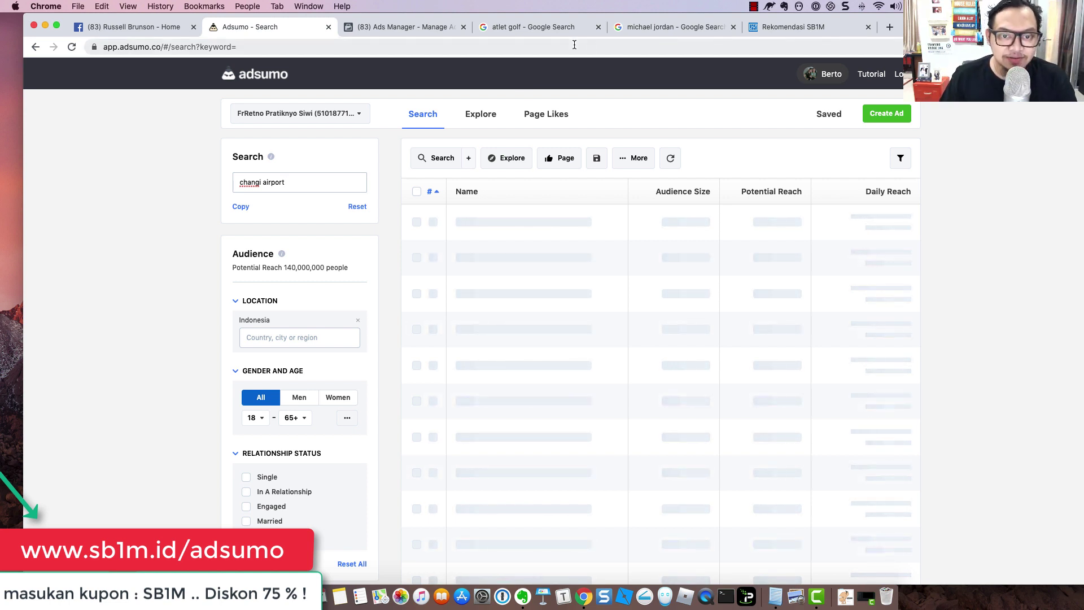
left_click(875, 46)
key("Return")
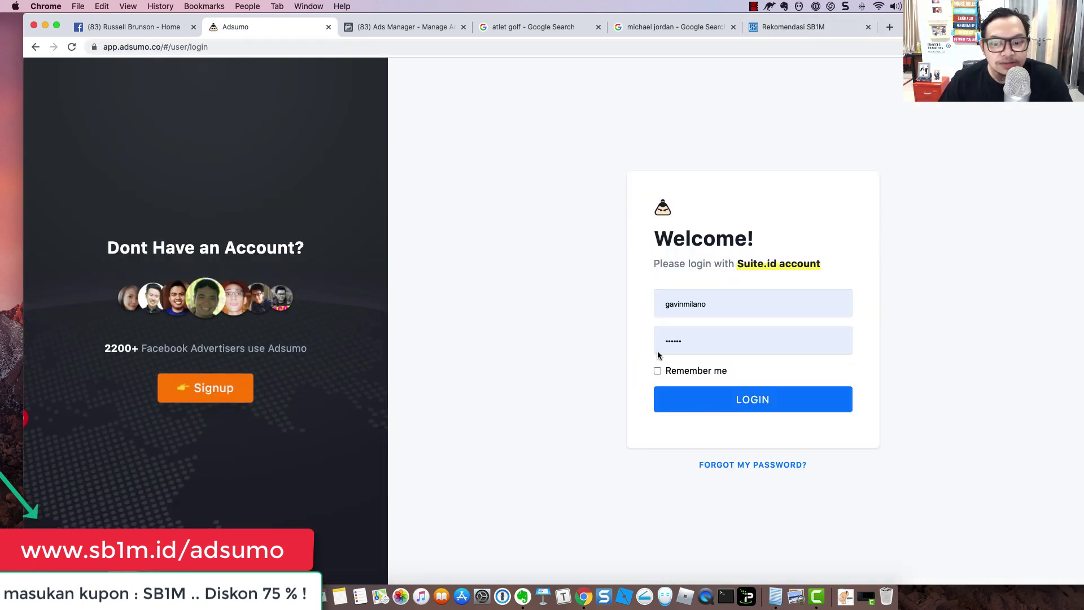
left_click(729, 399)
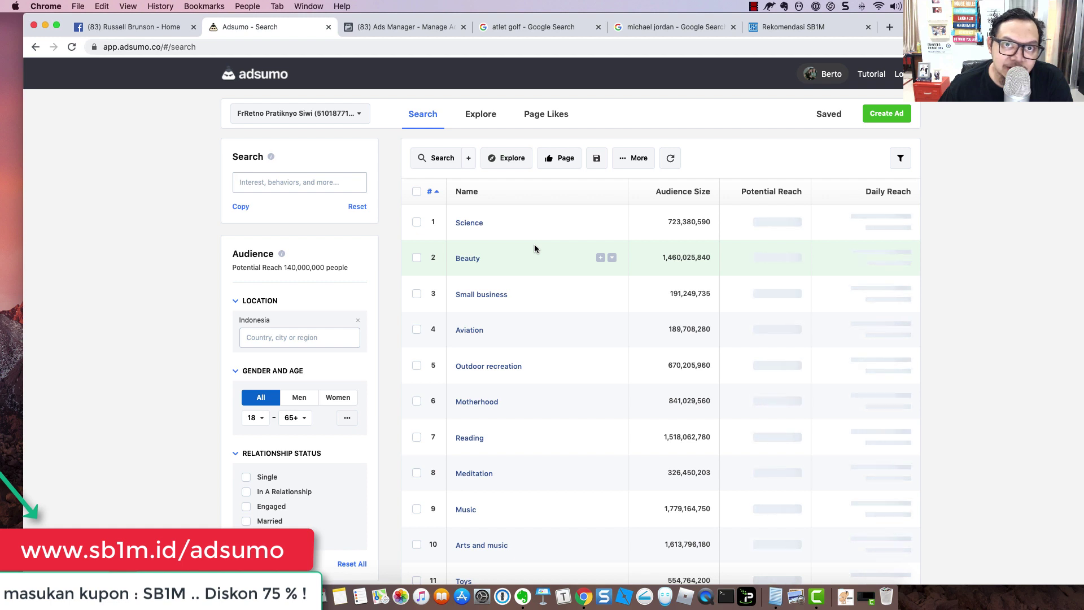
type("changi airport")
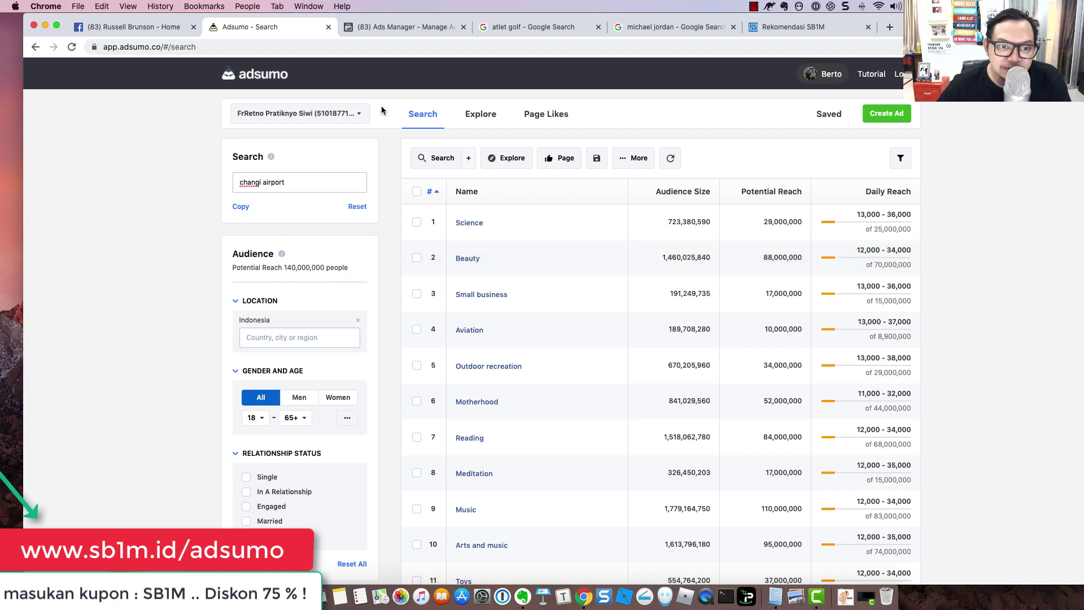
left_click(484, 116)
left_click(427, 114)
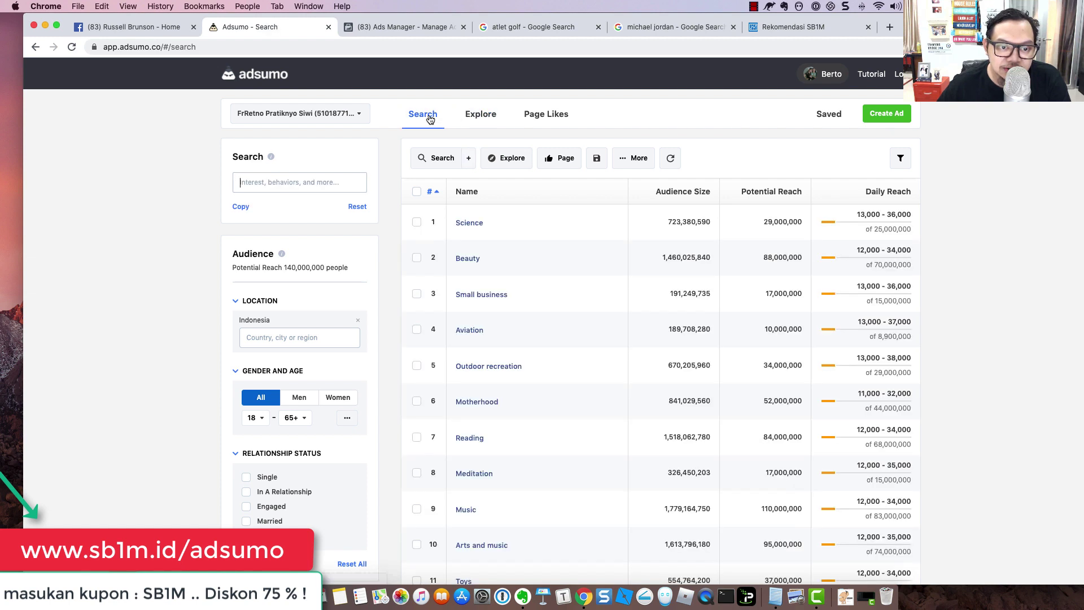
- Search Adsumo for interests matching the keyword "changi airport"
left_click(318, 184)
type("chang")
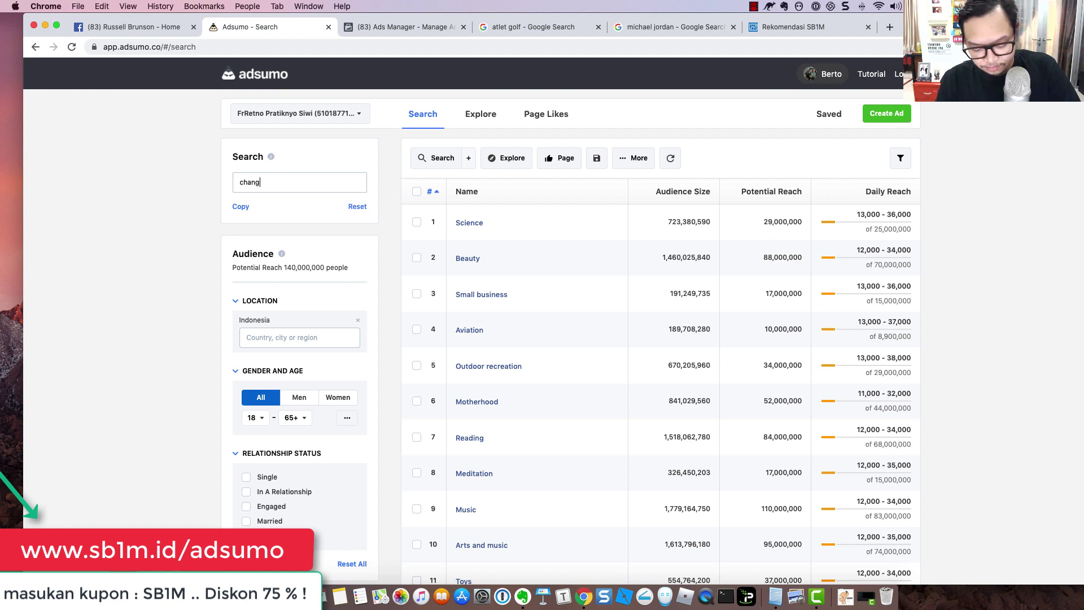
type("i")
key("super+a")
type("air")
key("BackSpace")
key("BackSpace")
key("BackSpace")
type("changi airport")
key("Return")
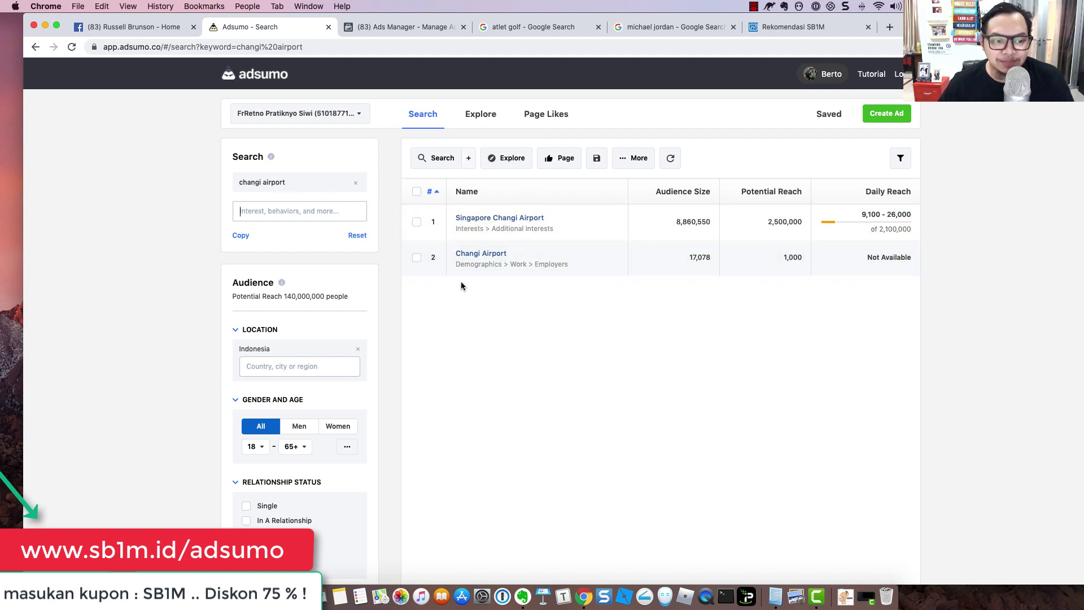
- Replace the "changi airport" keyword with "airport" and look through the matching interests and their potential reach
double_click(260, 183)
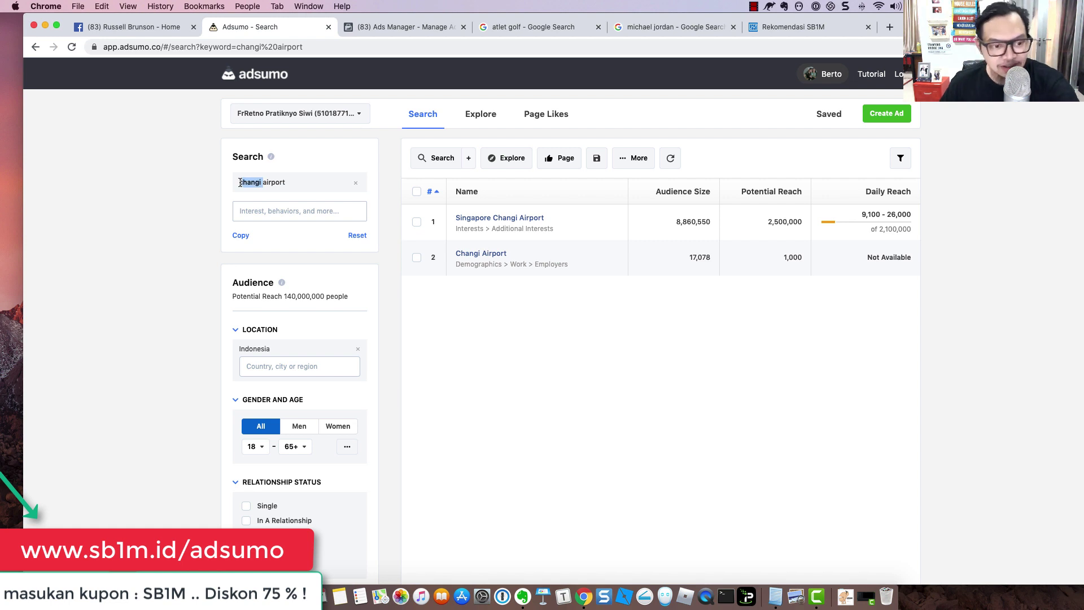
left_click(266, 183)
left_click_drag(261, 182, 241, 183)
double_click(251, 181)
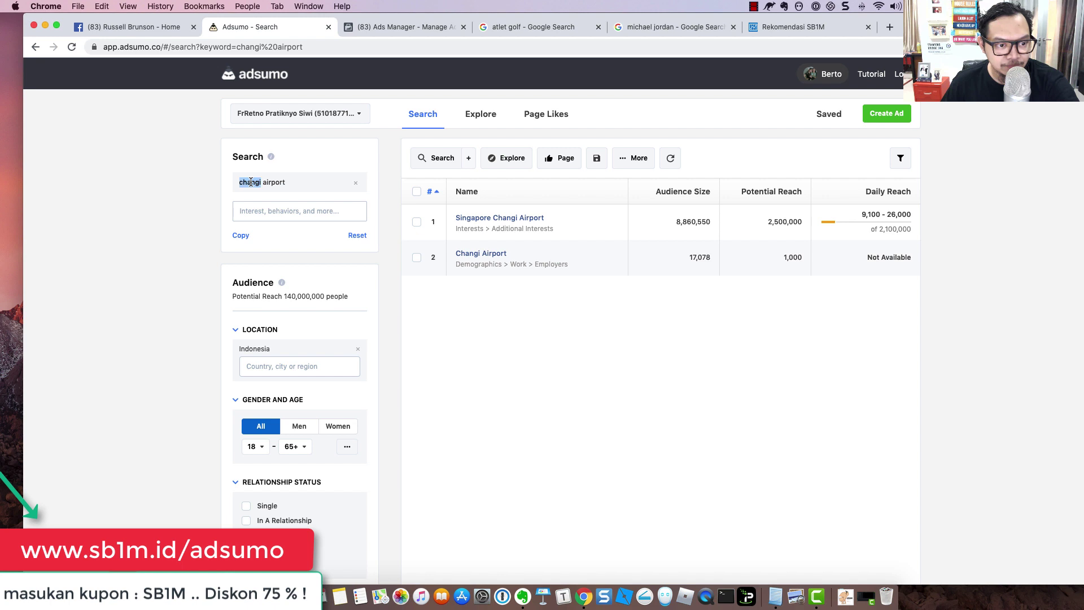
left_click(355, 183)
type("ai")
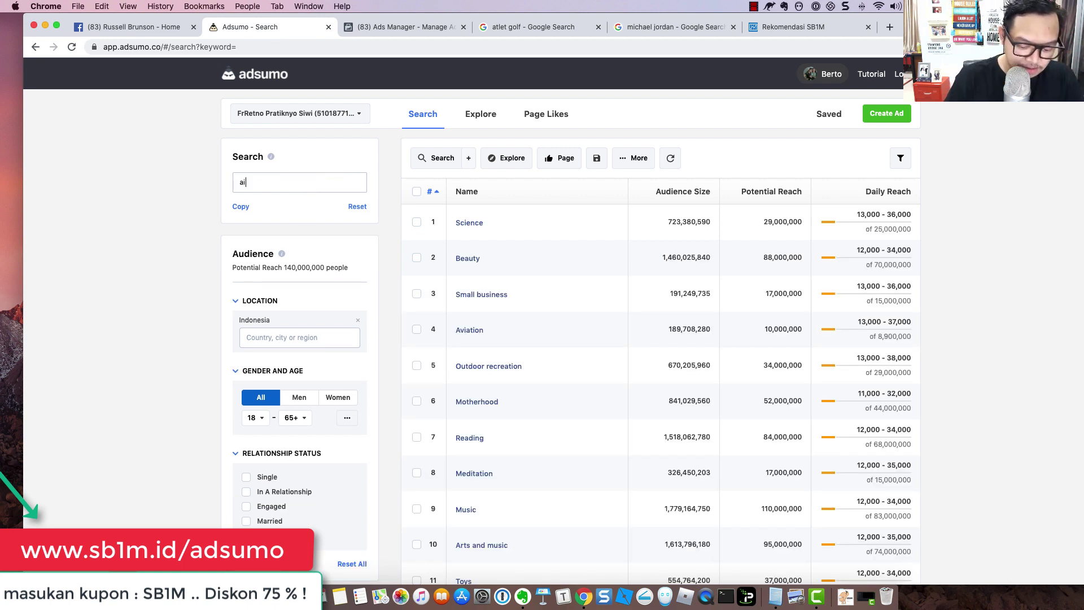
type("rport")
key("Return")
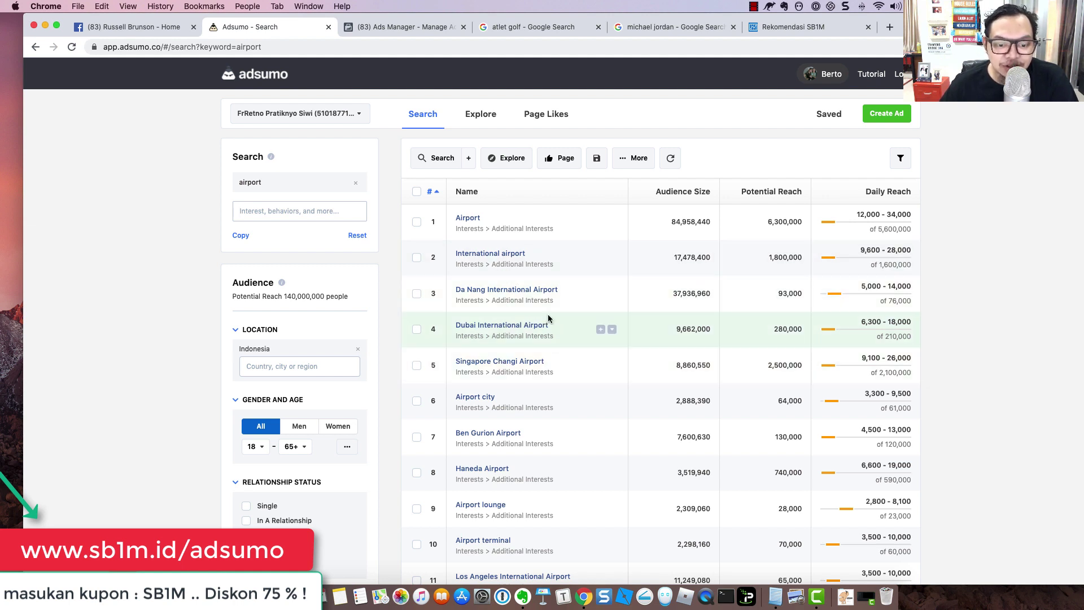
scroll(506, 363, "down", 5)
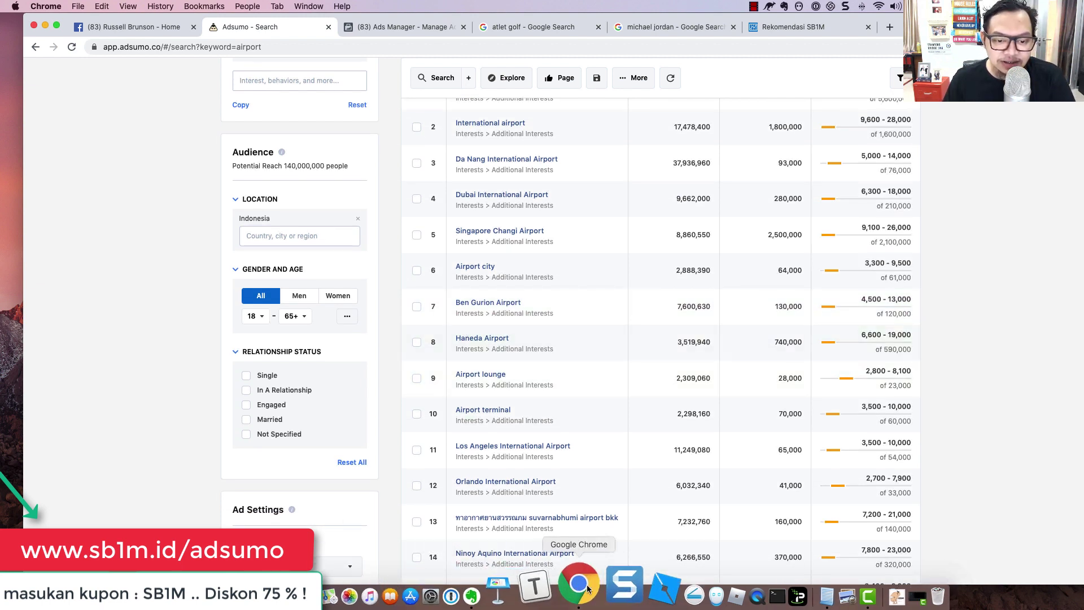
- Glance at the Canva slide and return to the ad set's detailed targeting in Ads Manager
left_click(259, 590)
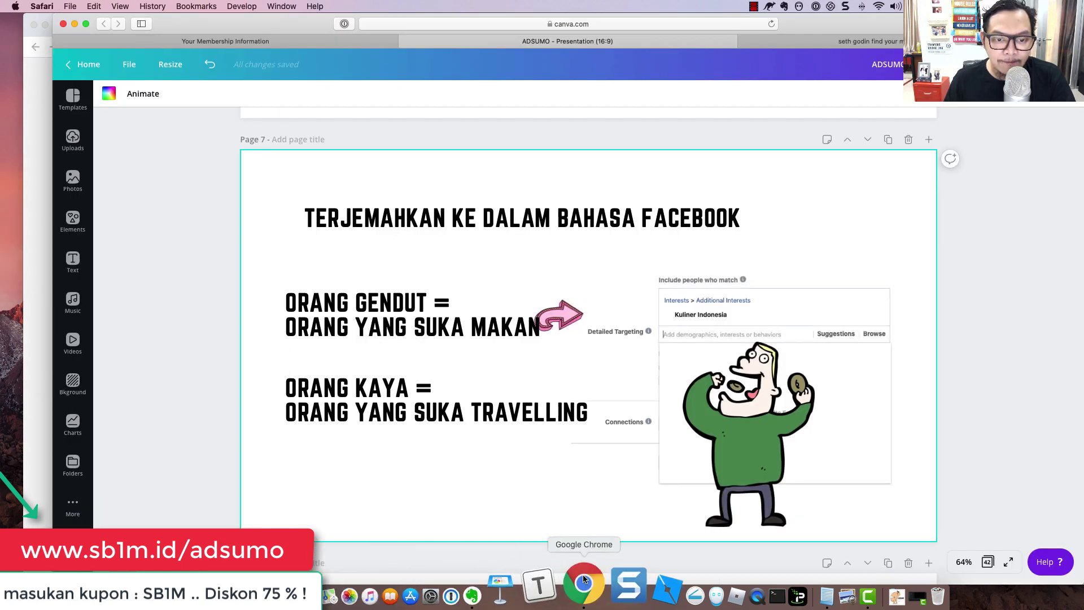
left_click(626, 593)
left_click(411, 27)
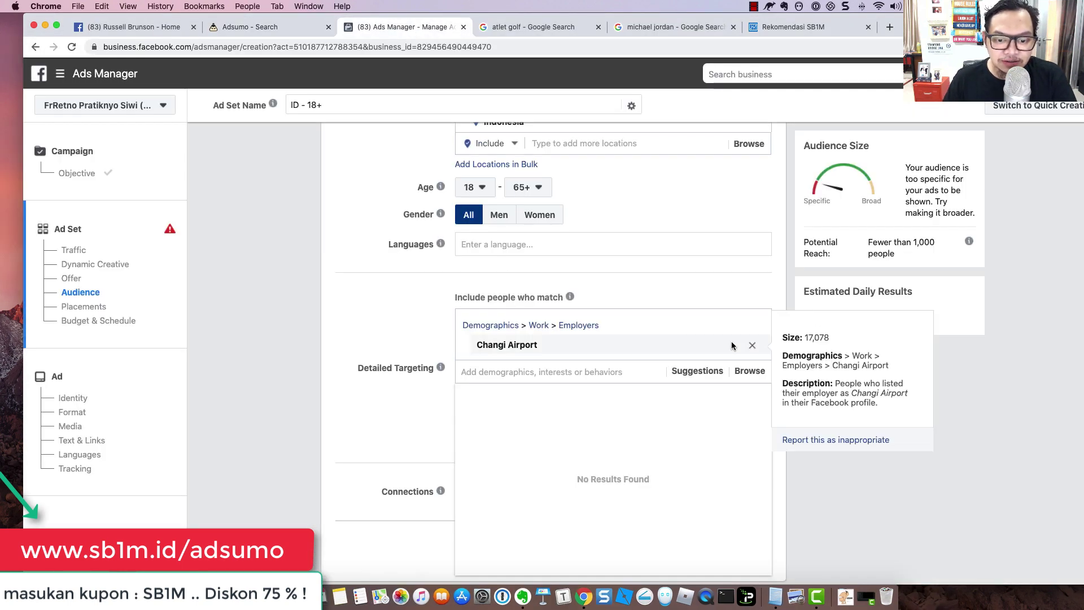
- Remove the Changi Airport employer and pick Frankfurt Airport from the detailed targeting suggestions for "airport"
left_click(751, 346)
left_click(537, 320)
type("airport")
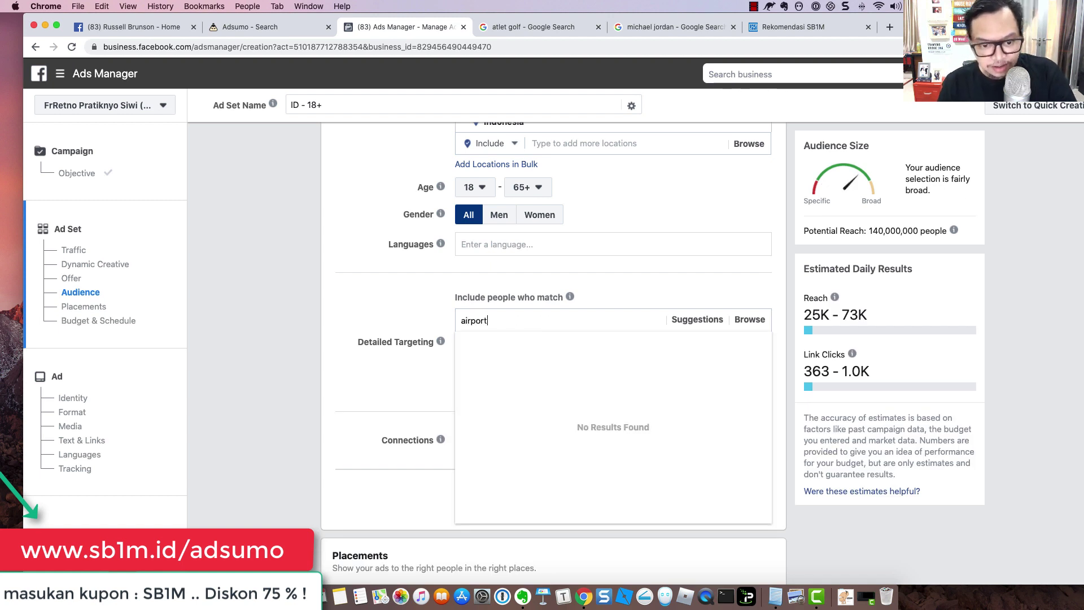
scroll(515, 446, "down", 2)
scroll(525, 443, "down", 3)
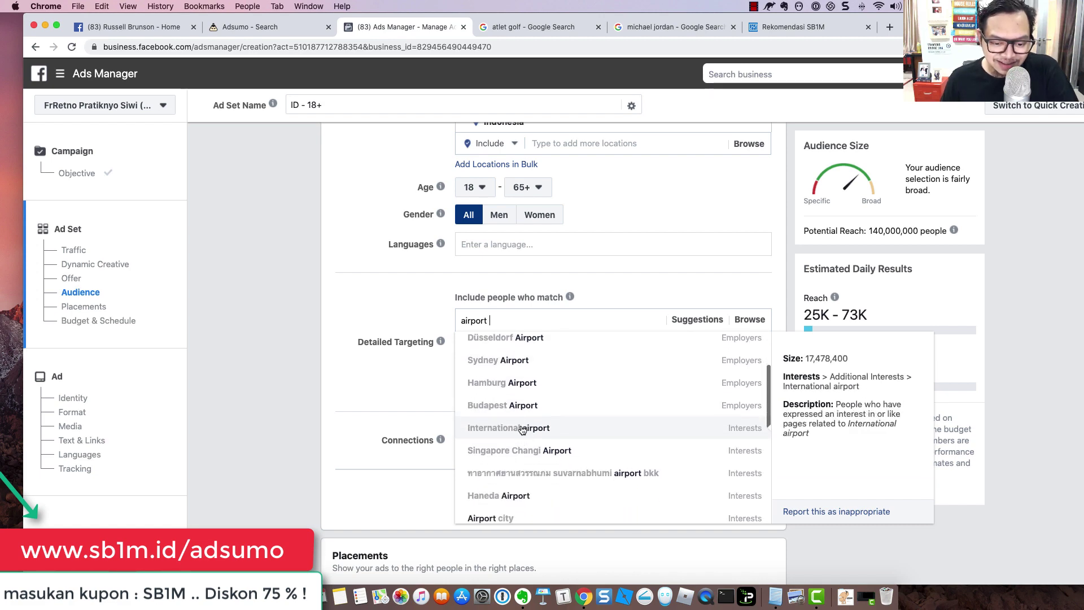
scroll(523, 433, "up", 5)
scroll(522, 433, "up", 6)
scroll(513, 395, "down", 6)
left_click(513, 356)
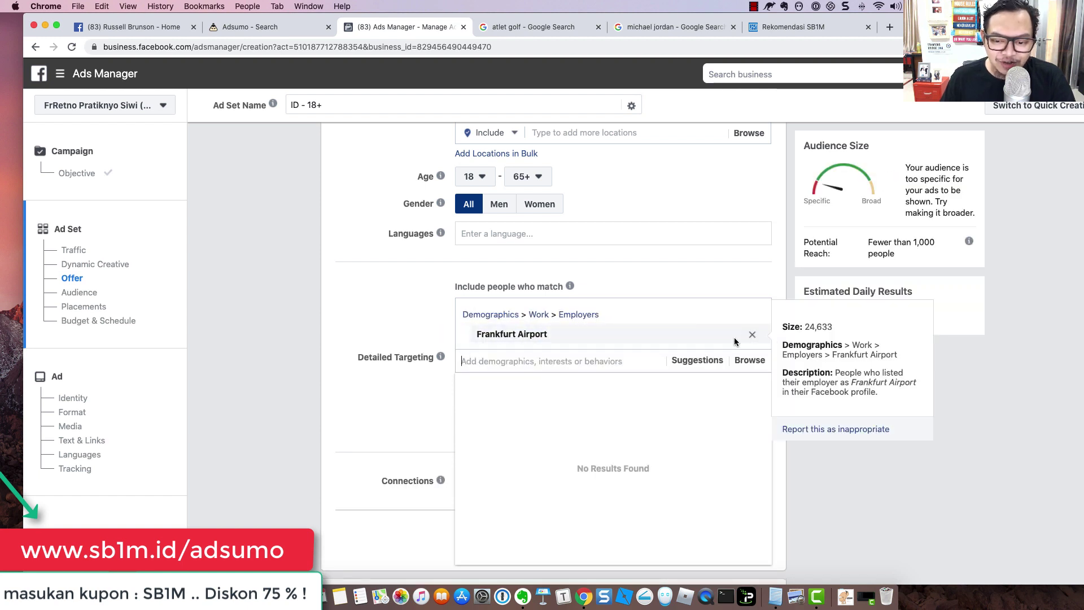
- Remove the Frankfurt Airport employer and search the detailed targeting for "changi air"
left_click(752, 335)
left_click(524, 320)
type("changi air")
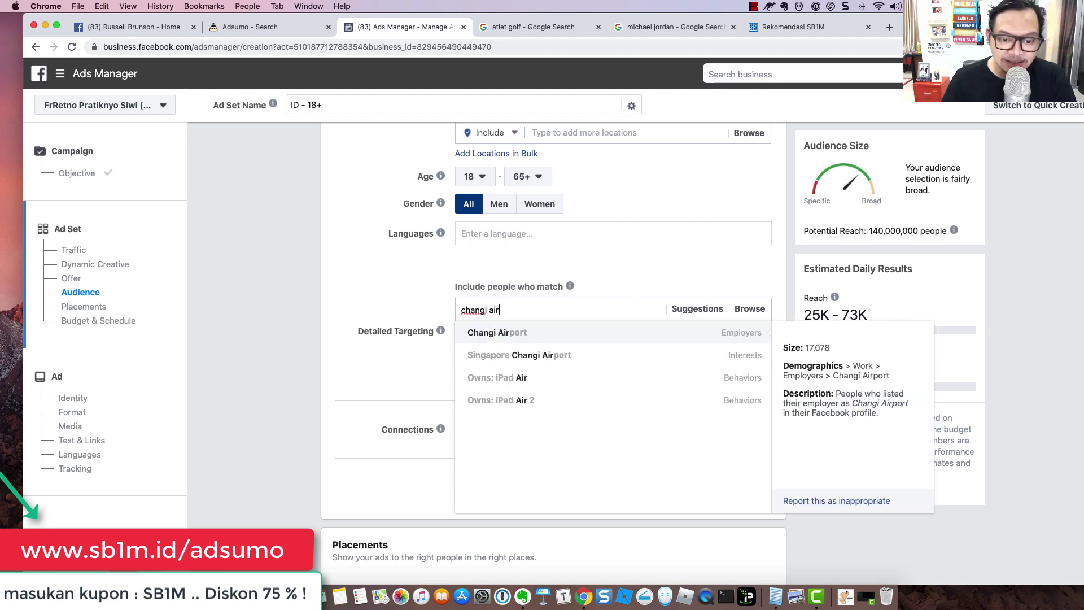
- Switch to Adsumo, search for "changi airport" instead of "airport", and add Singapore Changi Airport as a second keyword
left_click(300, 31)
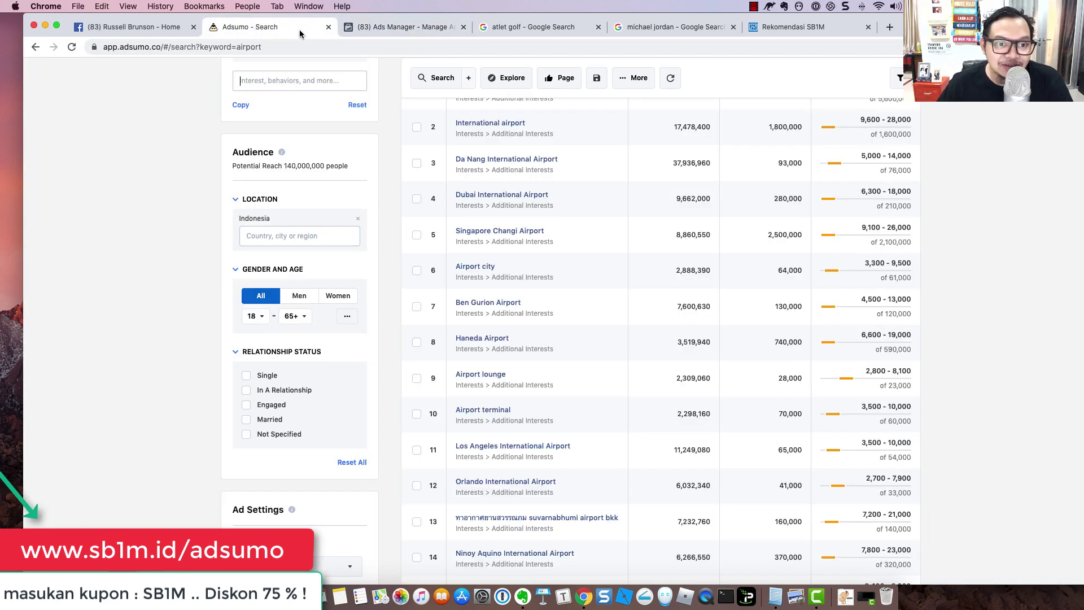
scroll(316, 164, "up", 3)
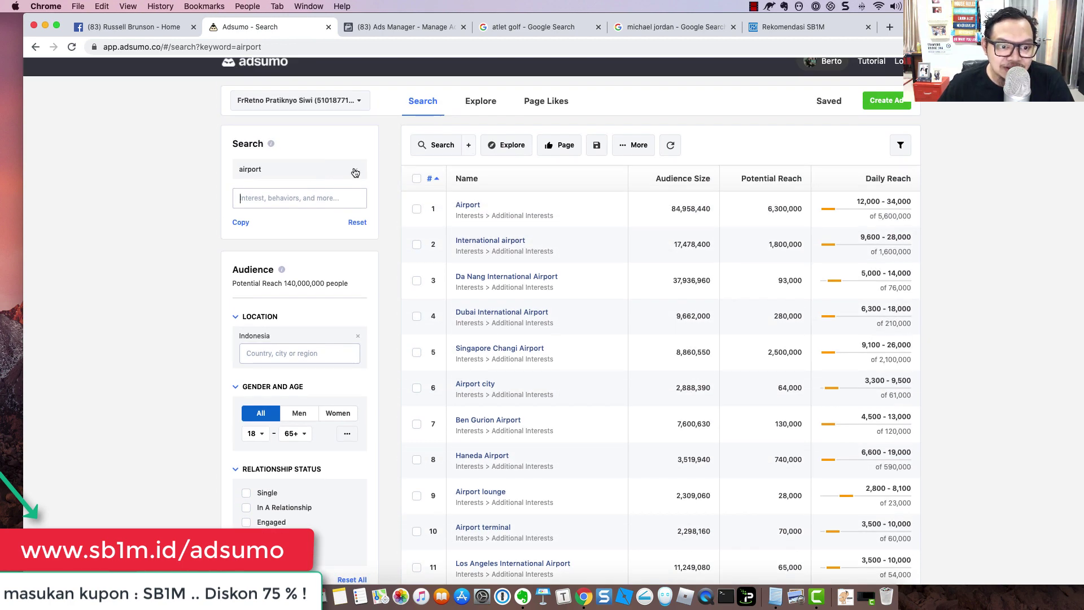
key("BackSpace")
type("changi airport")
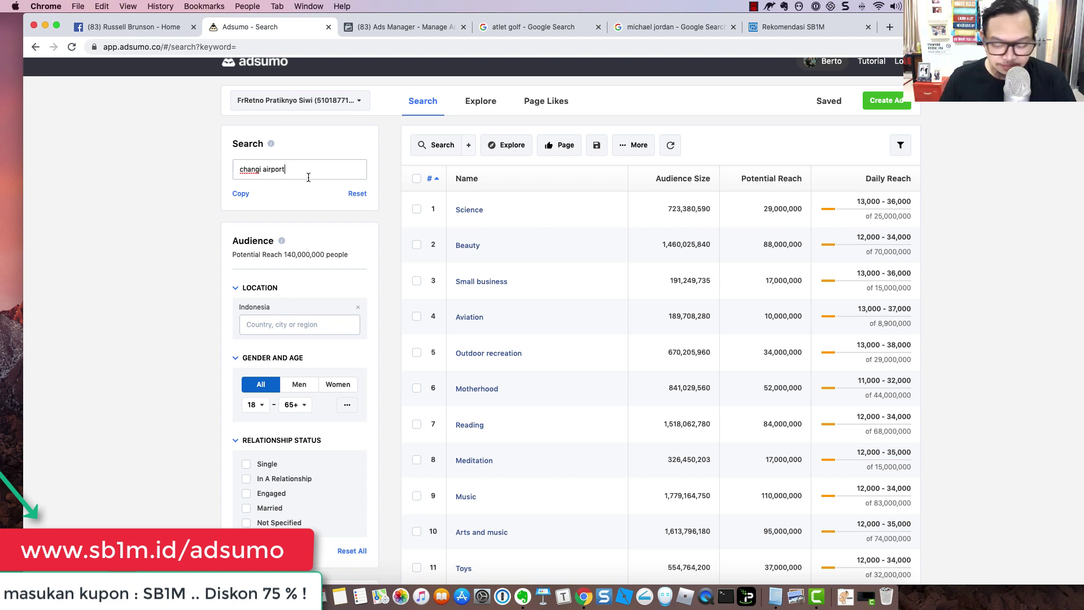
key("Return")
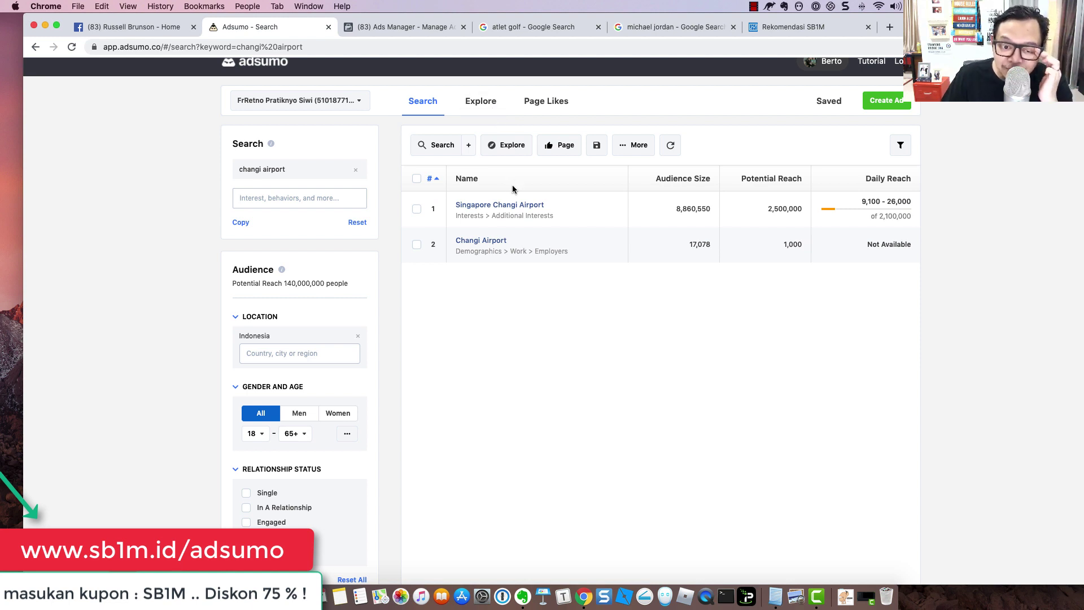
left_click(523, 206)
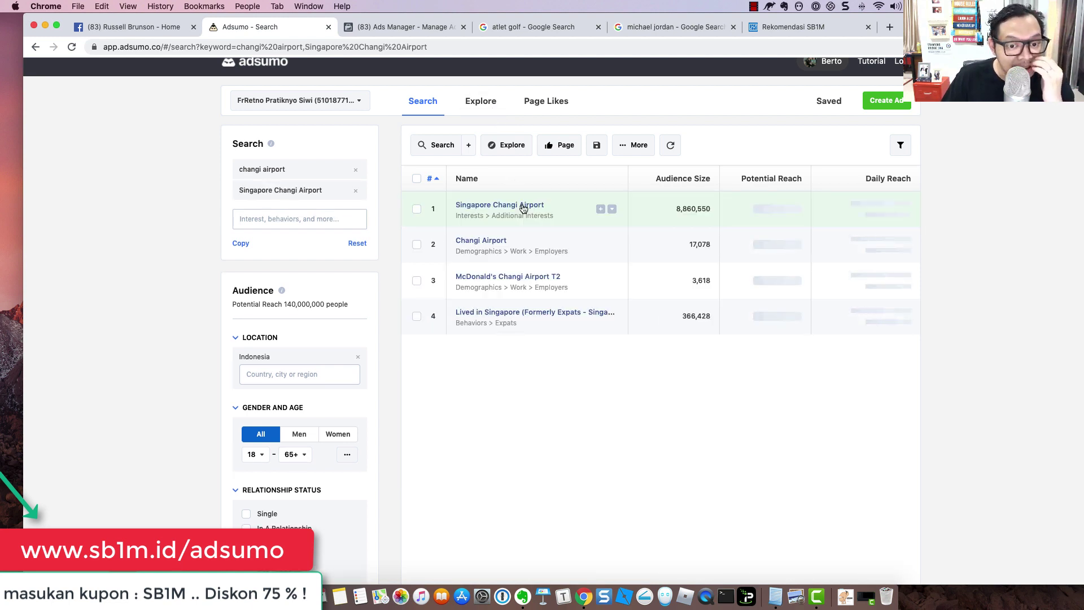
- Explore interests related to Singapore Changi Airport and look through the suggested audiences
left_click(482, 103)
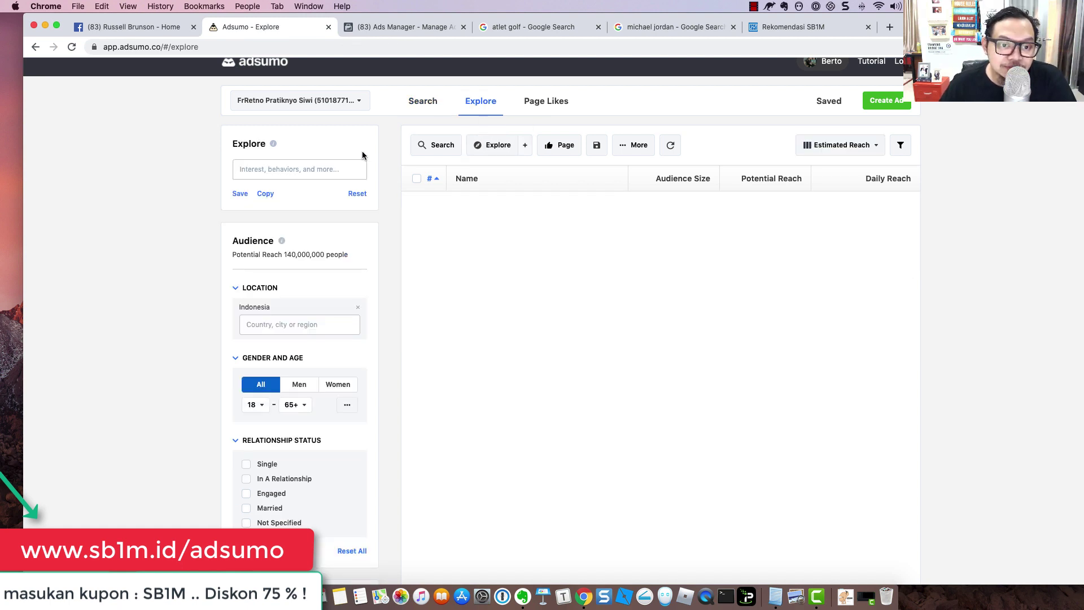
scroll(355, 161, "up", 1)
type("changi airpor")
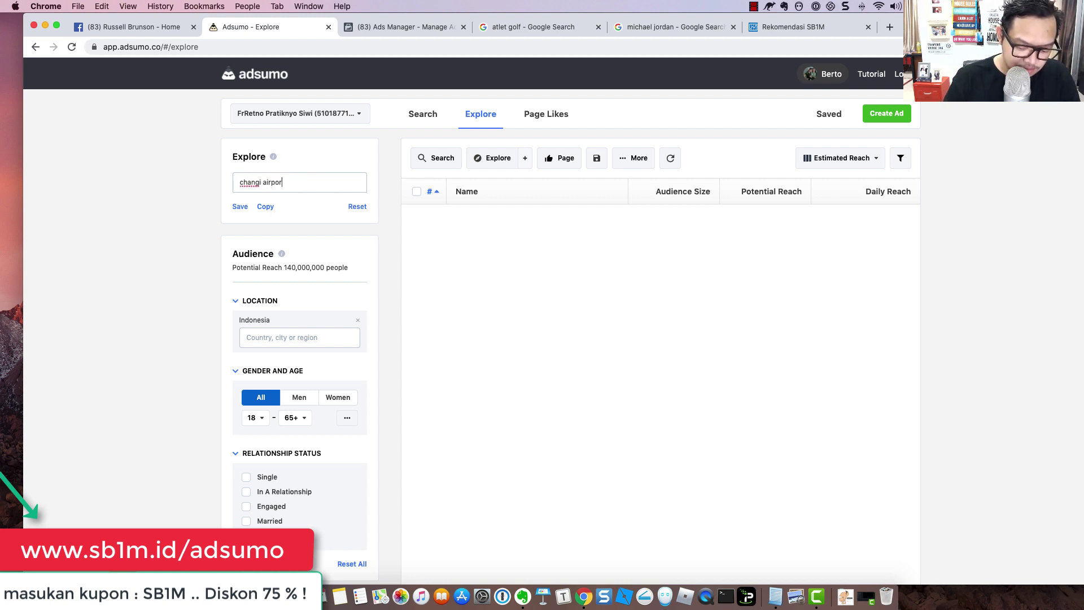
type("t")
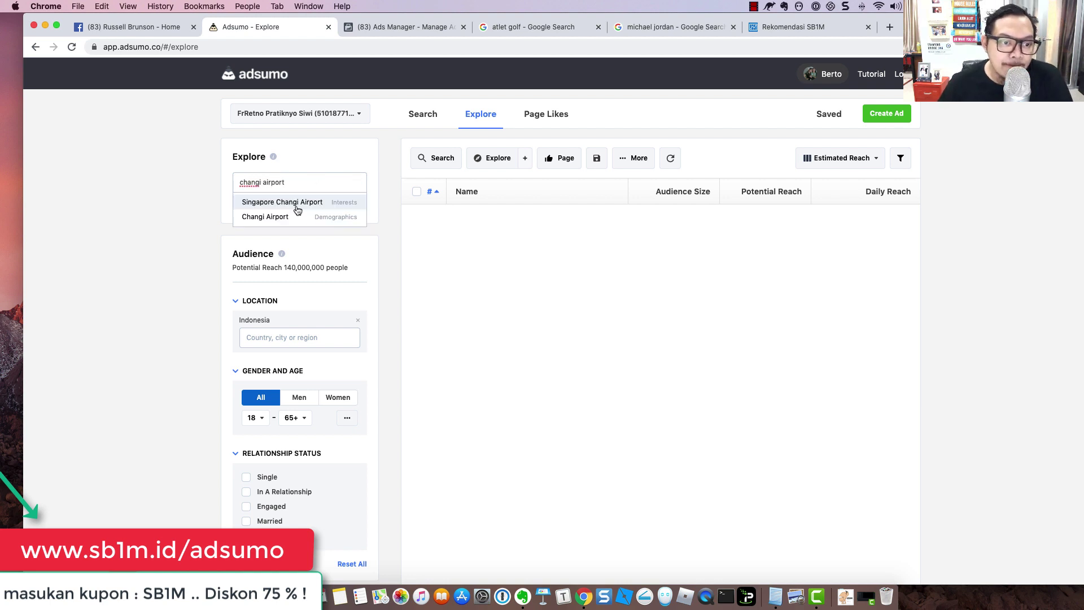
left_click(298, 202)
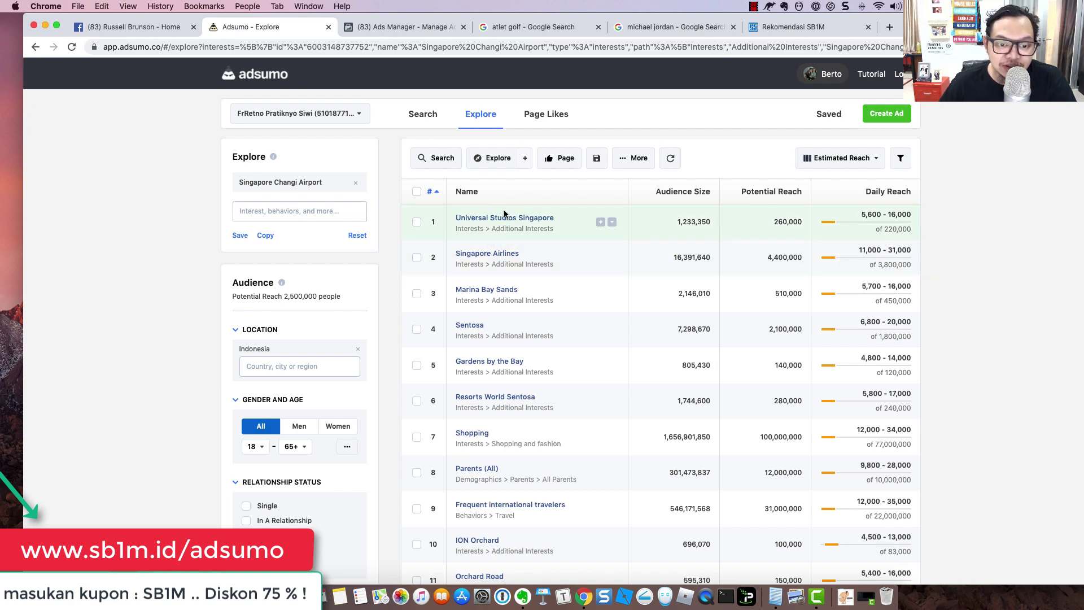
scroll(508, 219, "down", 1)
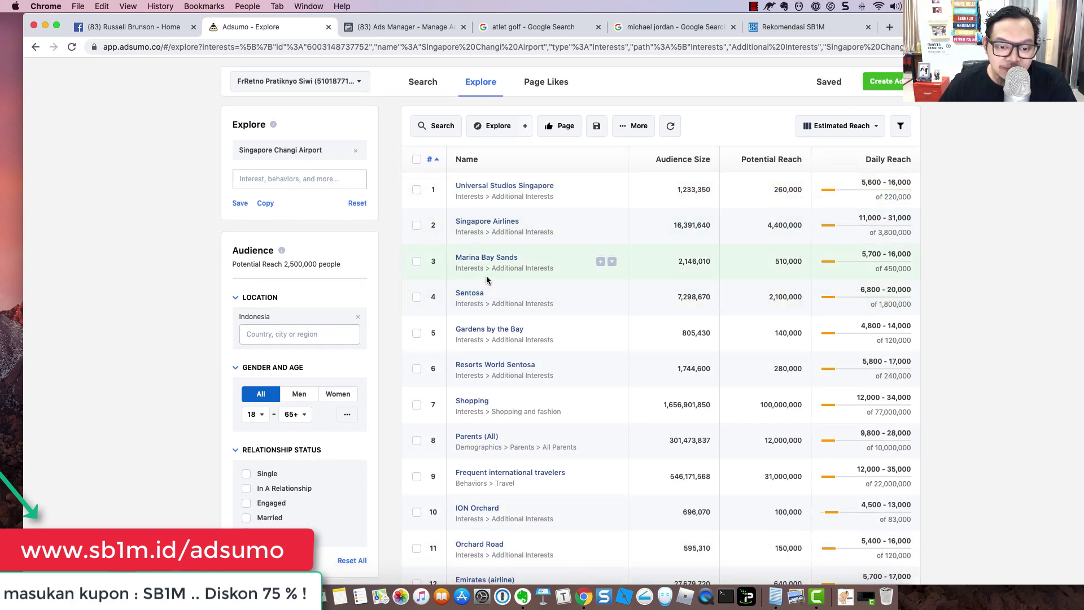
scroll(485, 279, "down", 2)
scroll(486, 285, "down", 2)
scroll(476, 271, "up", 5)
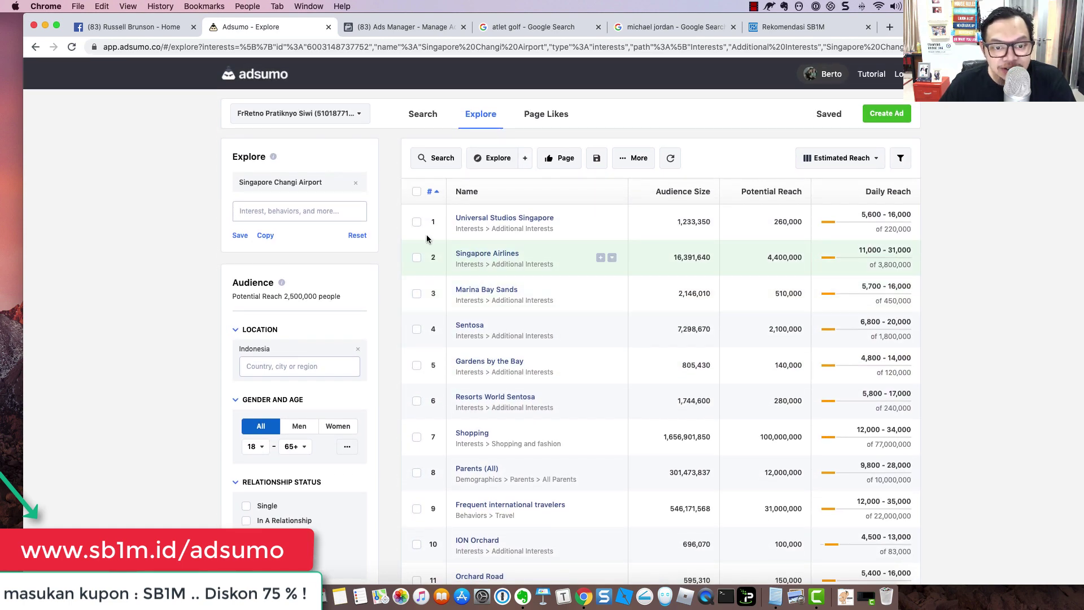
- Switch to Ads Manager and replace the "changi air" search in detailed targeting with "universal studio"
left_click(380, 28)
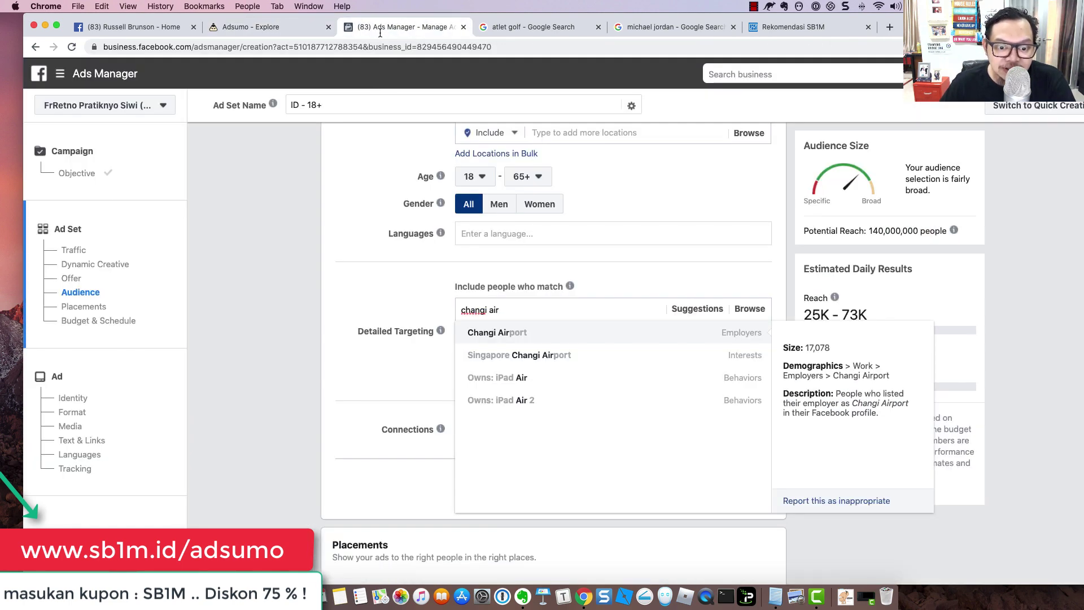
key("BackSpace")
key("BackSpace")
key("BackSpace")
key("BackSpace")
key("BackSpace")
key("BackSpace")
key("BackSpace")
key("BackSpace")
key("BackSpace")
key("BackSpace")
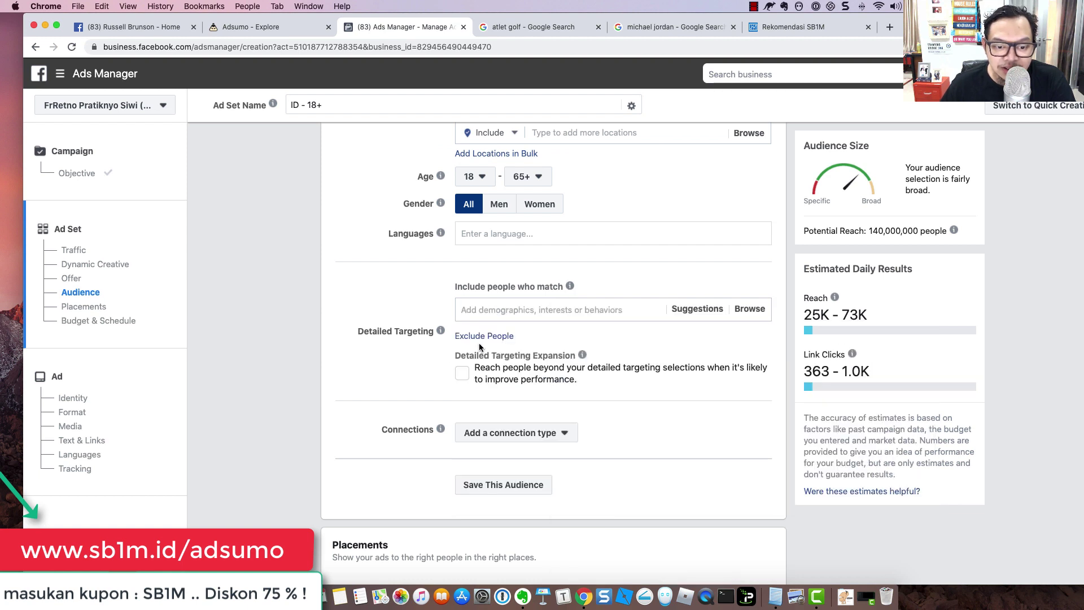
left_click(512, 310)
type("uni")
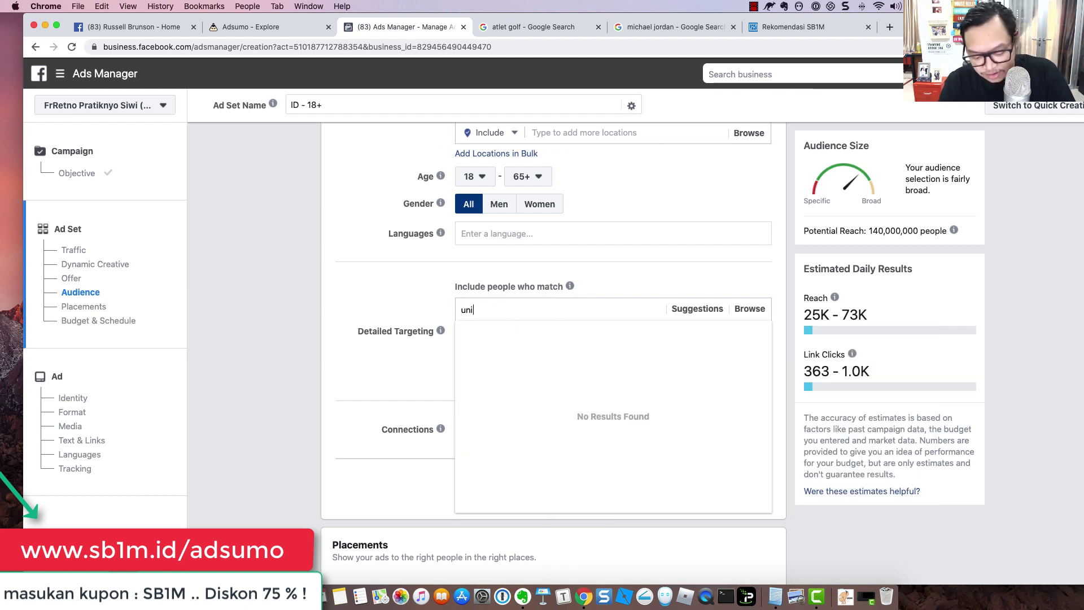
type("versal studio")
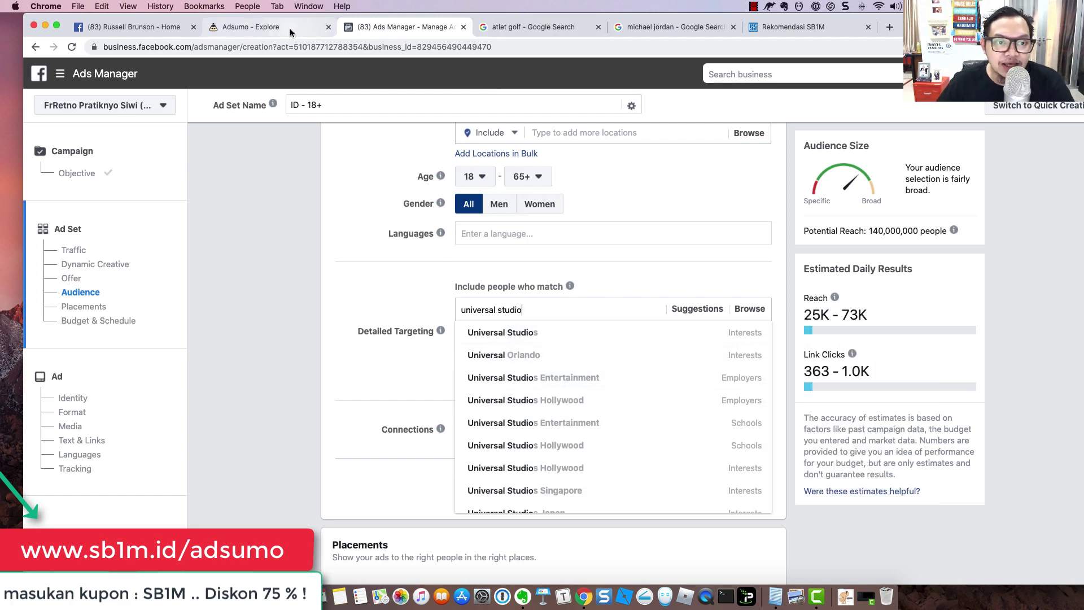
- Return to Adsumo and run a new exploration based on the Universal Studios Singapore interest
left_click(249, 26)
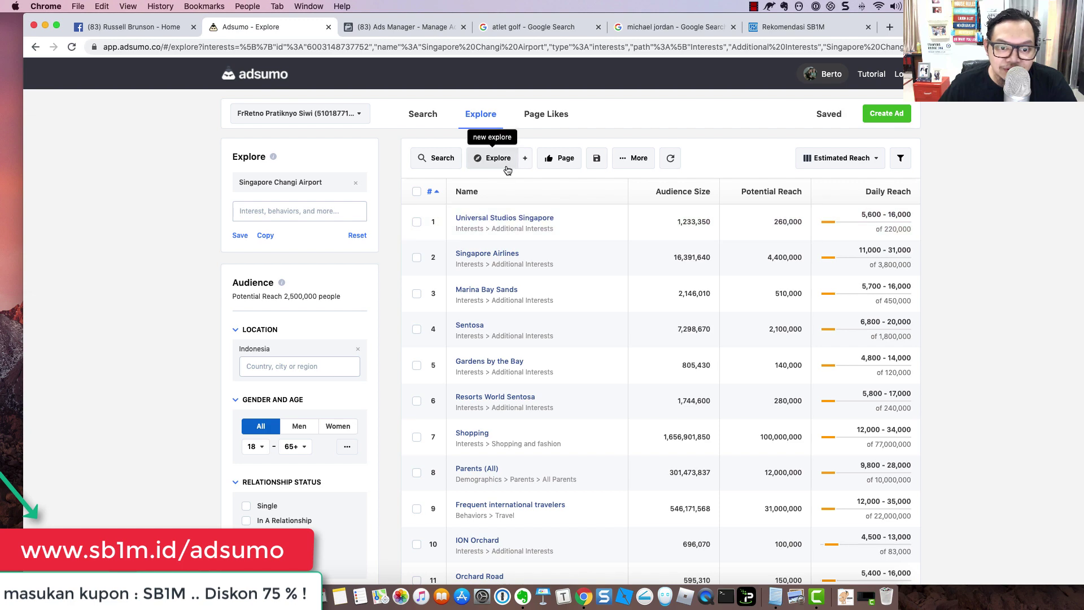
left_click(417, 223)
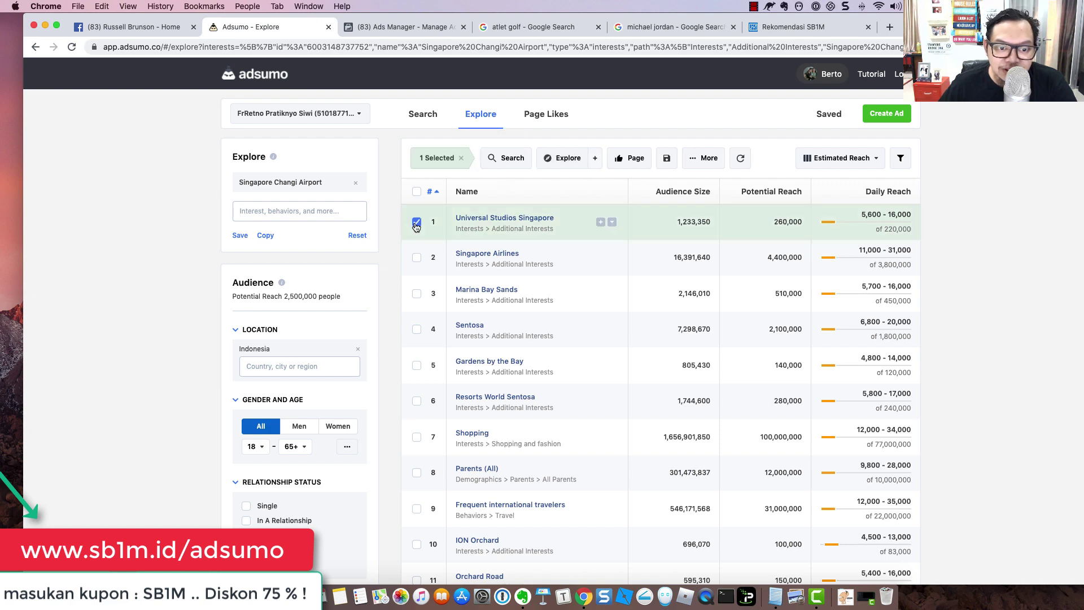
left_click(562, 162)
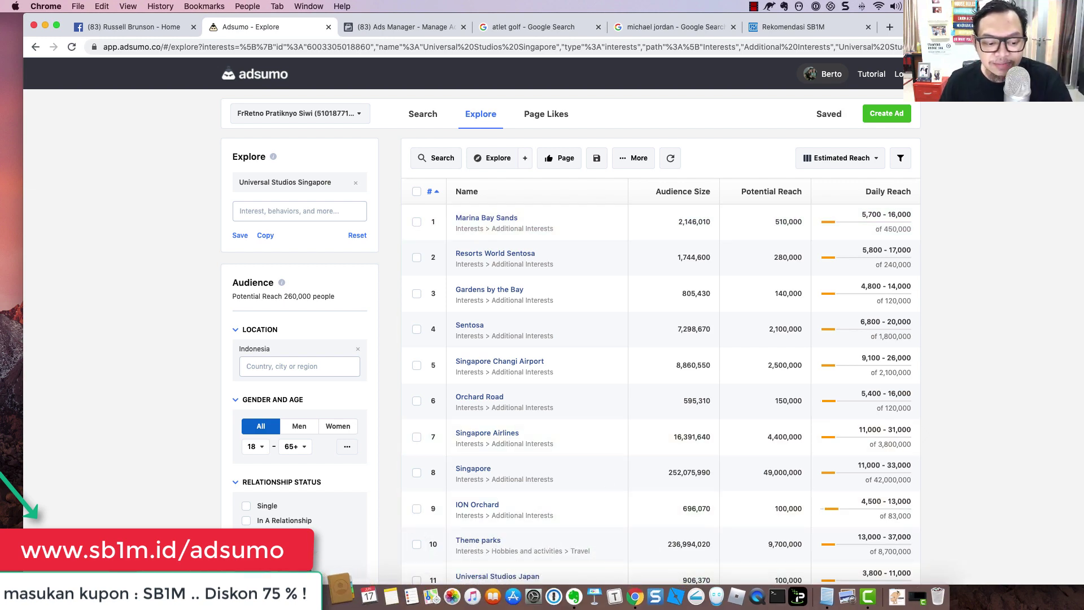
- Switch to the Canva presentation, present it full screen from slide 7 to the Vince Carter slide, and leave the full-screen view
left_click(259, 593)
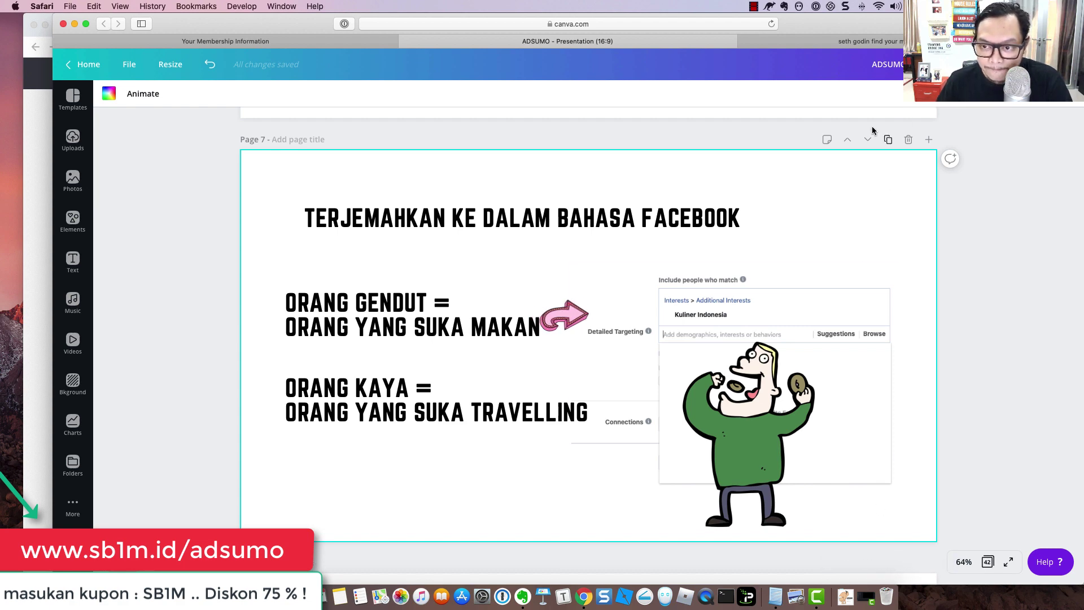
left_click(1008, 561)
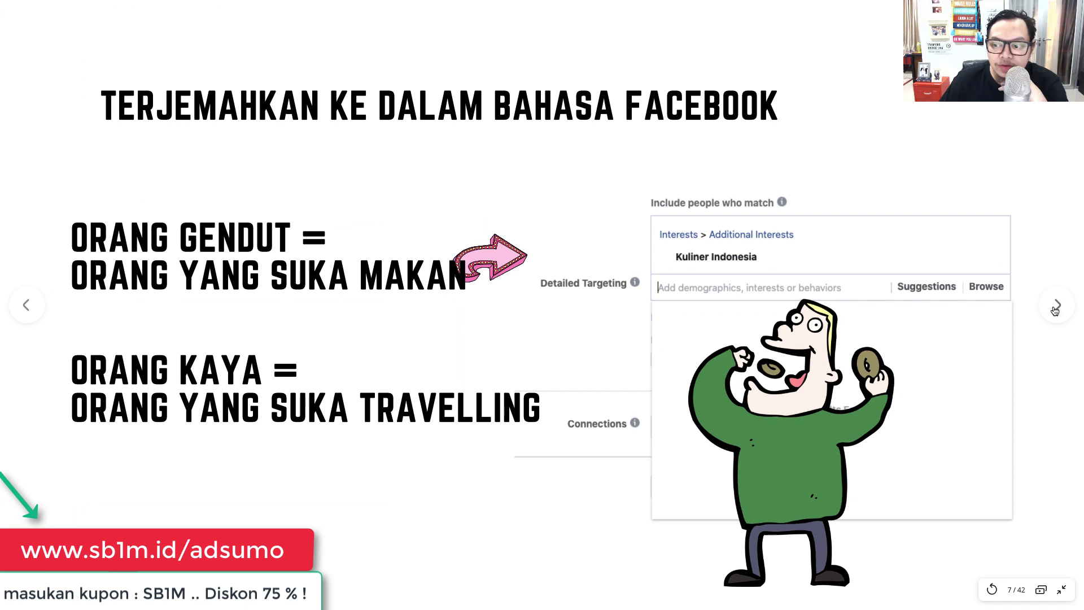
left_click(1057, 306)
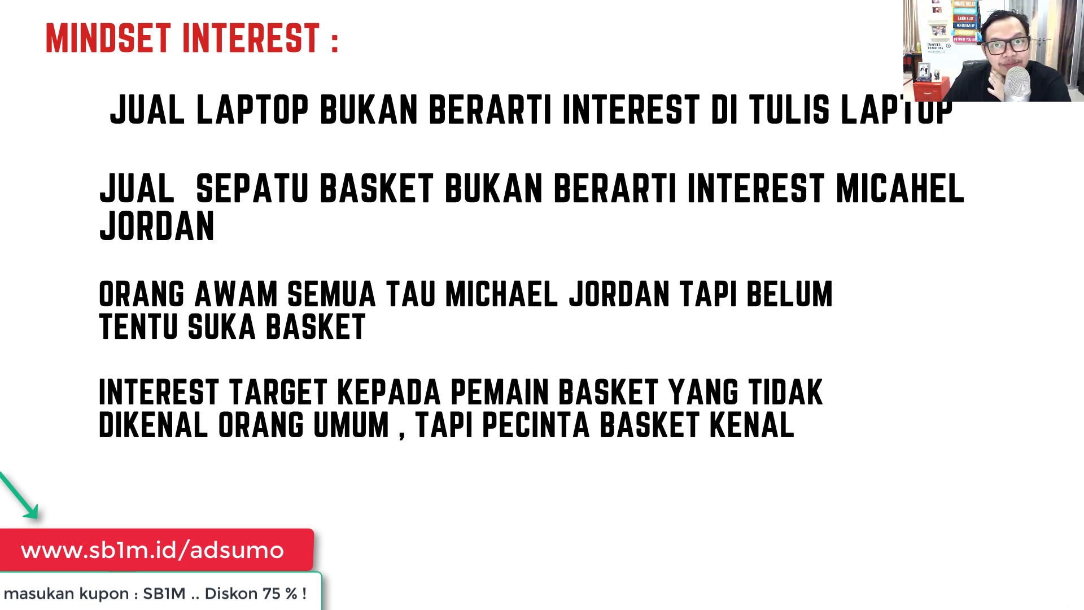
mouse_move(1059, 305)
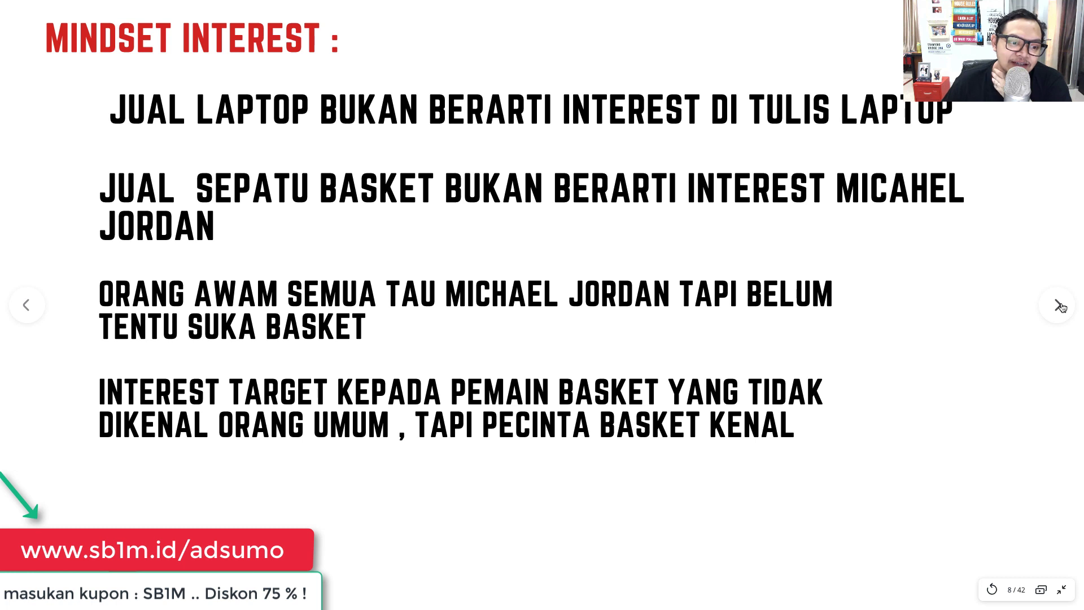
left_click(1059, 306)
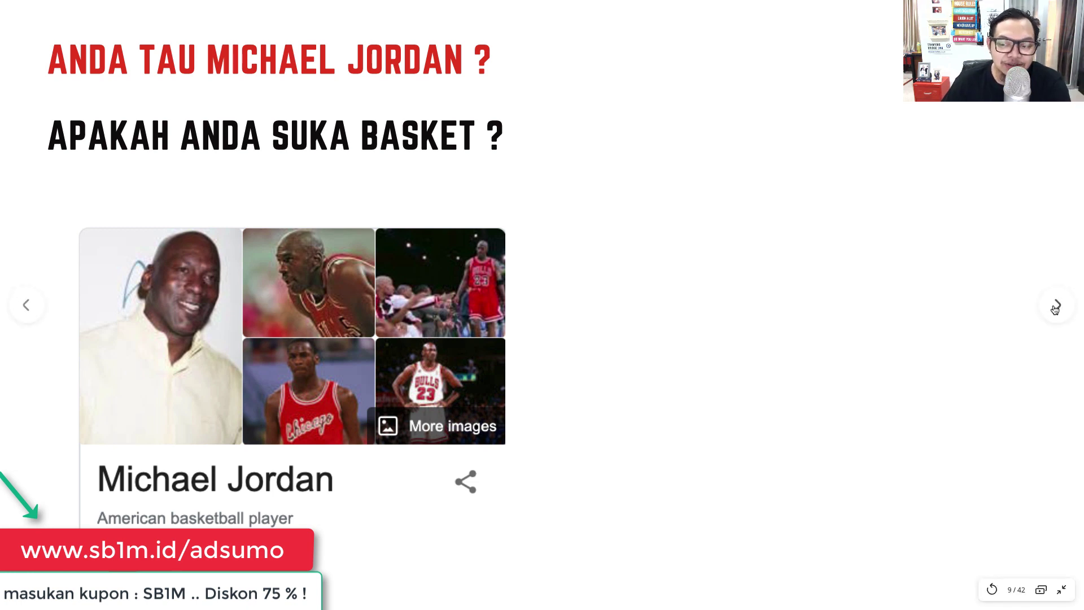
left_click(1055, 306)
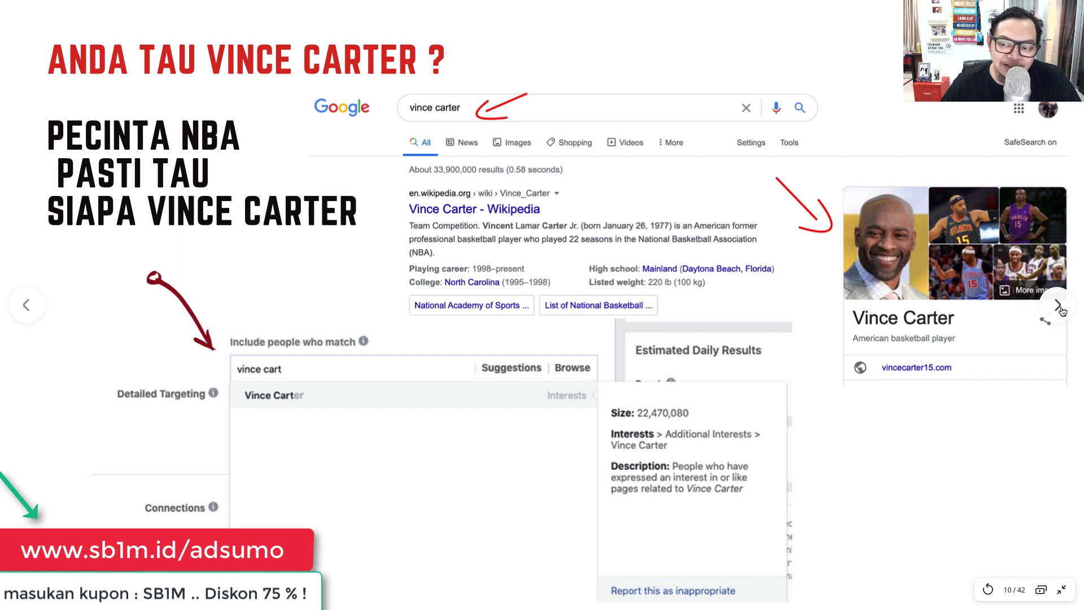
key("Escape")
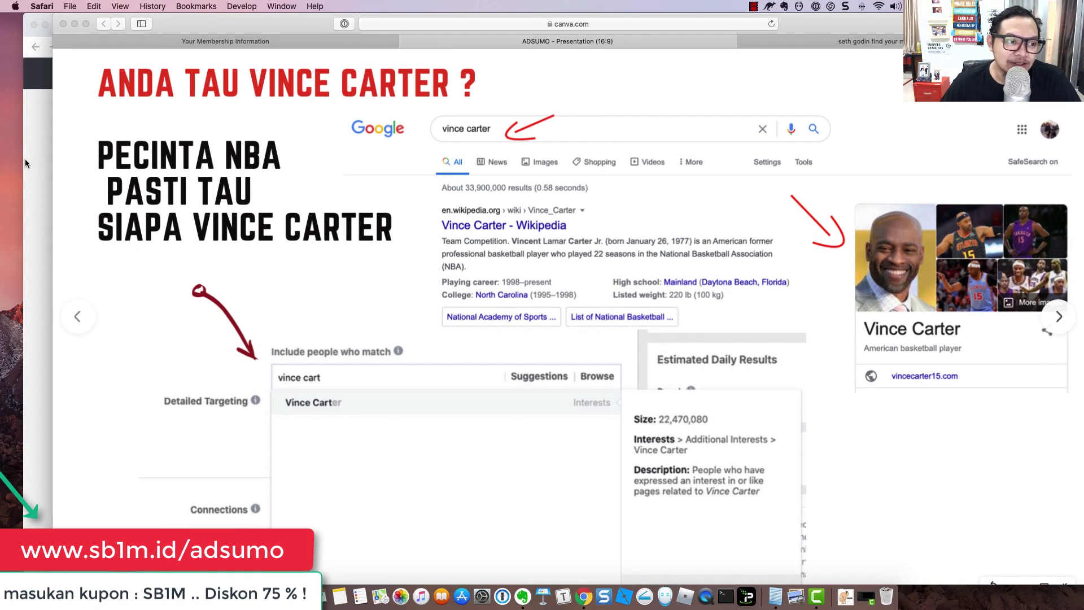
- Return to Adsumo and replace Universal Studios Singapore with Michael Jordan as the interest to explore
key("super+grave")
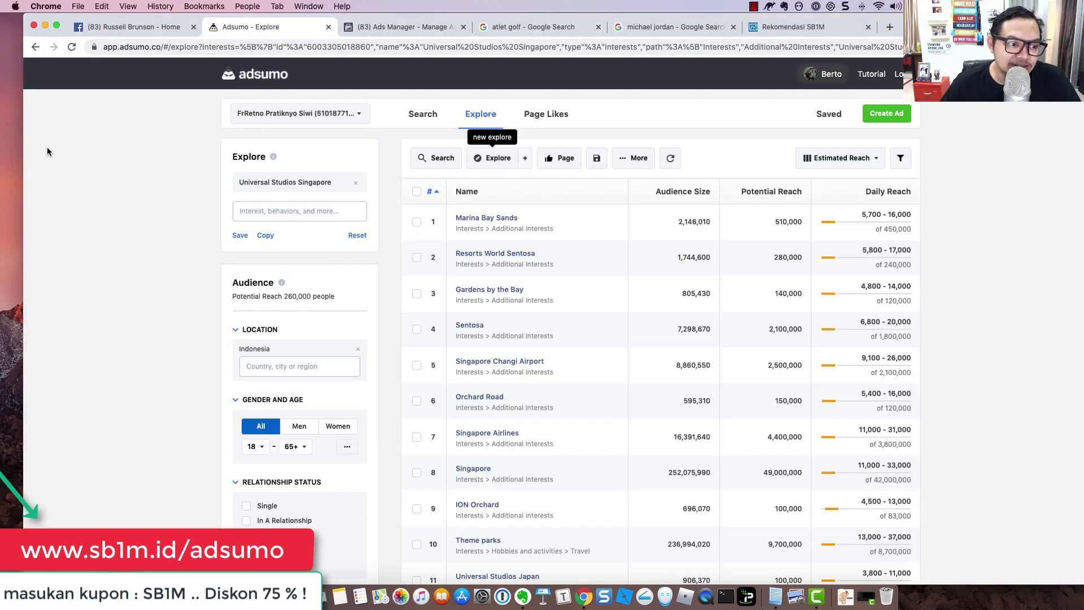
left_click(355, 183)
type("m")
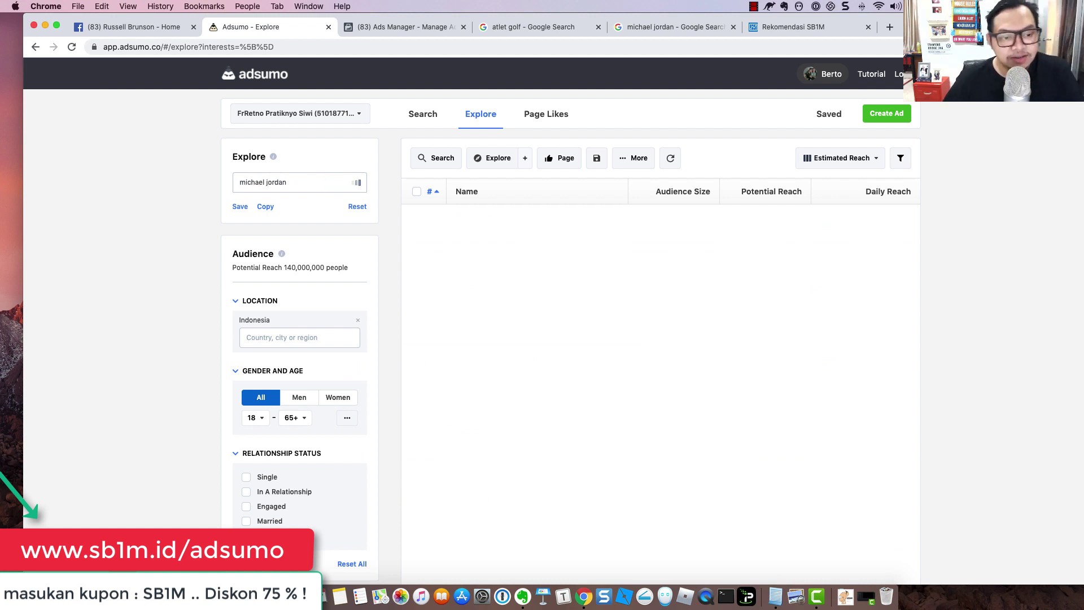
type("ichael jordan")
left_click(275, 201)
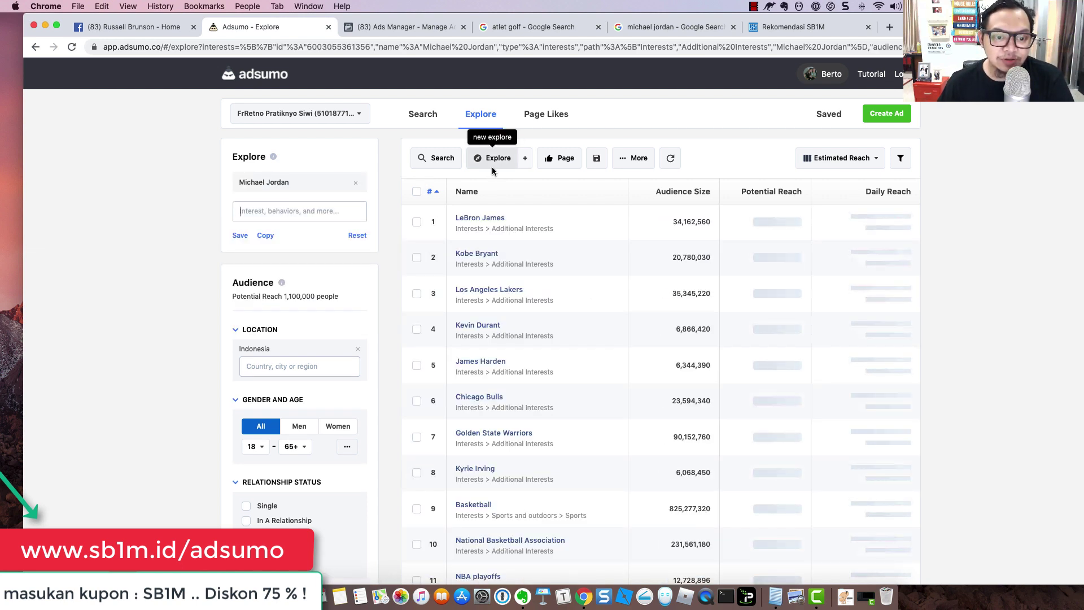
- Look through the interests related to Michael Jordan and add Kyrie Irving to the exploration
scroll(497, 266, "down", 5)
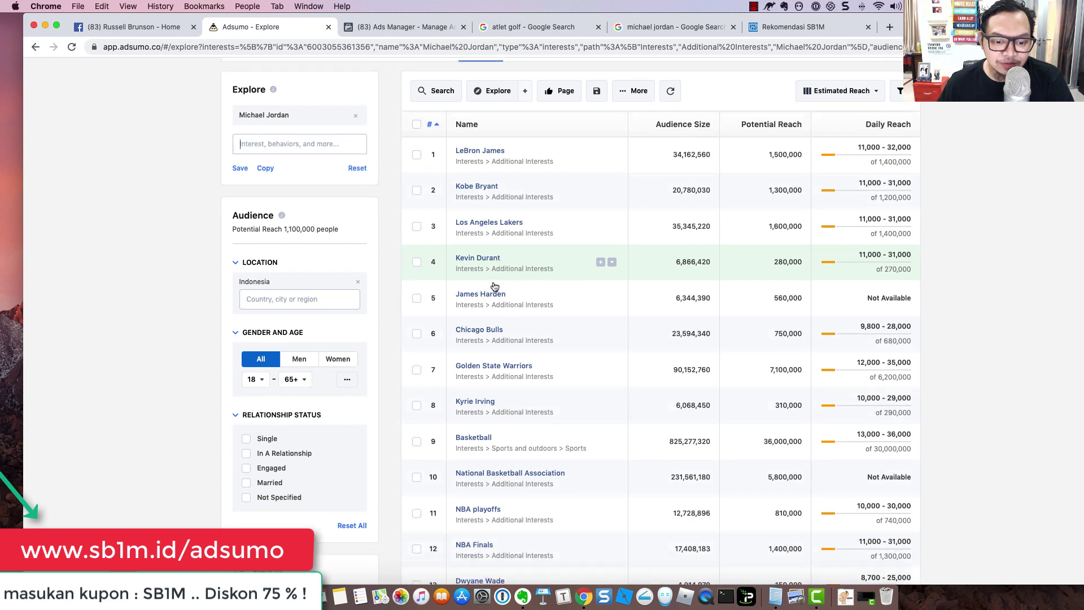
left_click(487, 320)
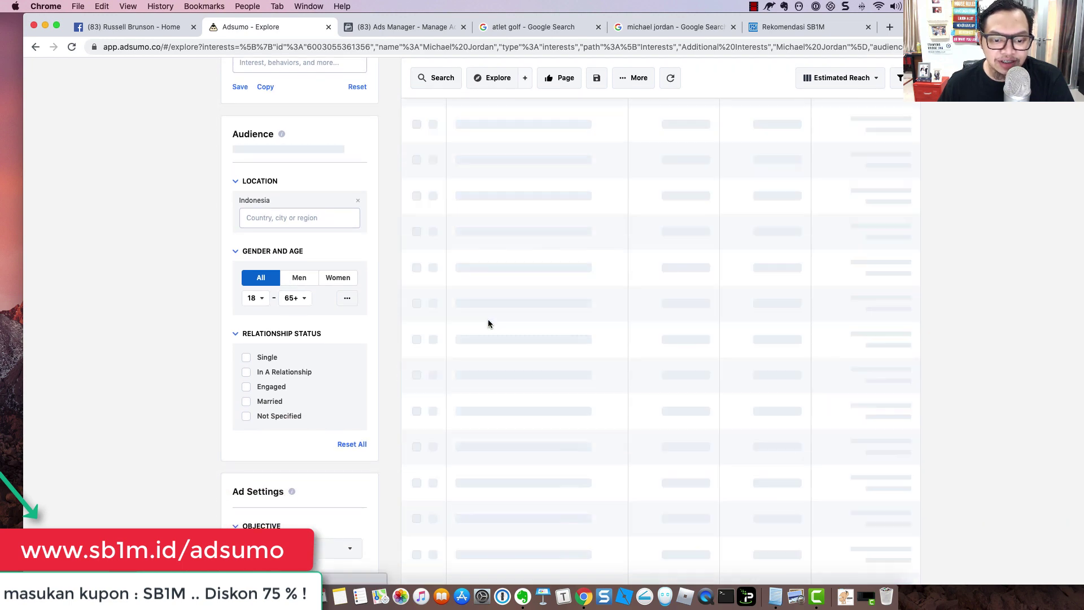
scroll(488, 322, "up", 3)
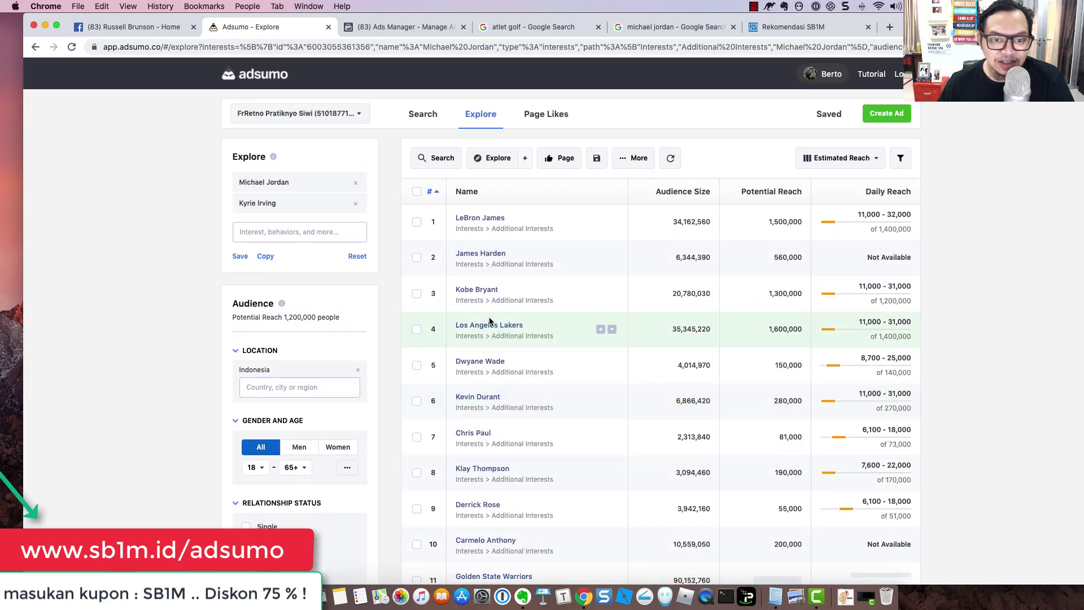
- Look through the page-like interests related to Michael Jordan and Kyrie Irving
scroll(494, 339, "up", 2)
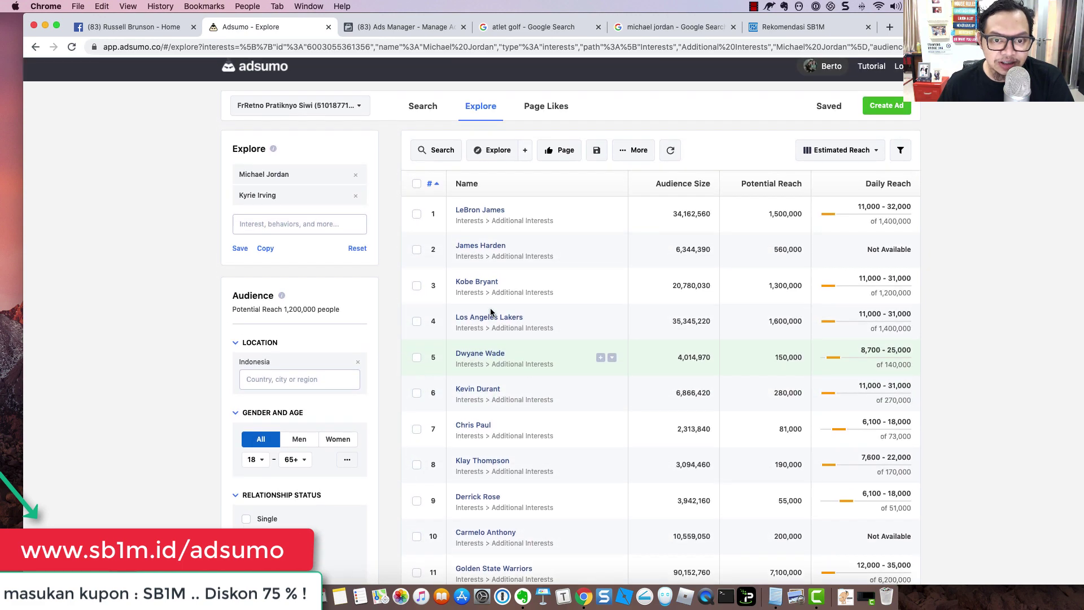
left_click(545, 107)
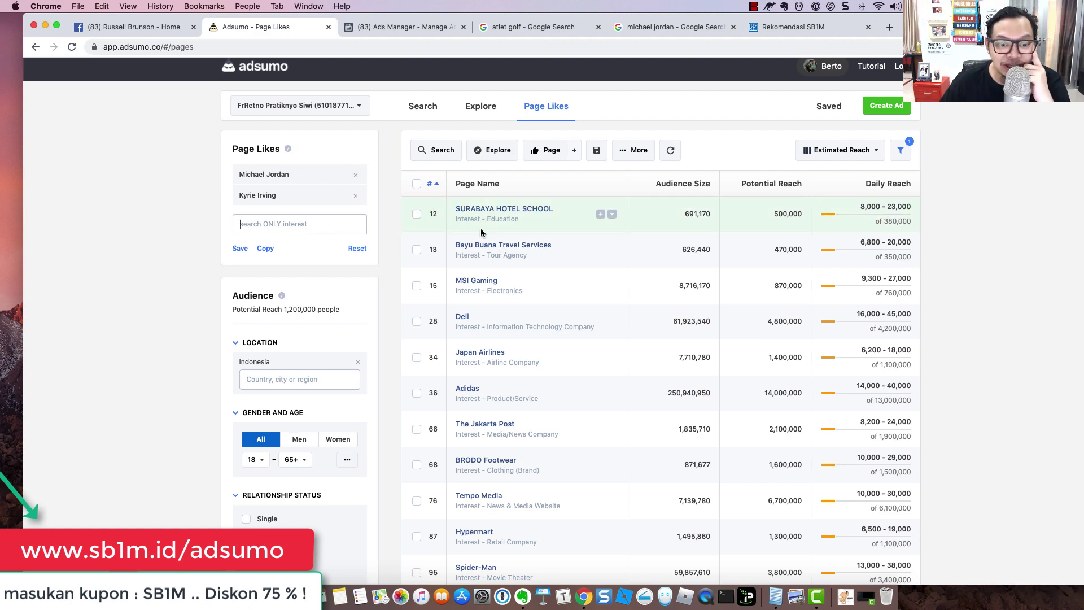
scroll(482, 232, "down", 2)
scroll(480, 228, "down", 2)
scroll(480, 228, "up", 2)
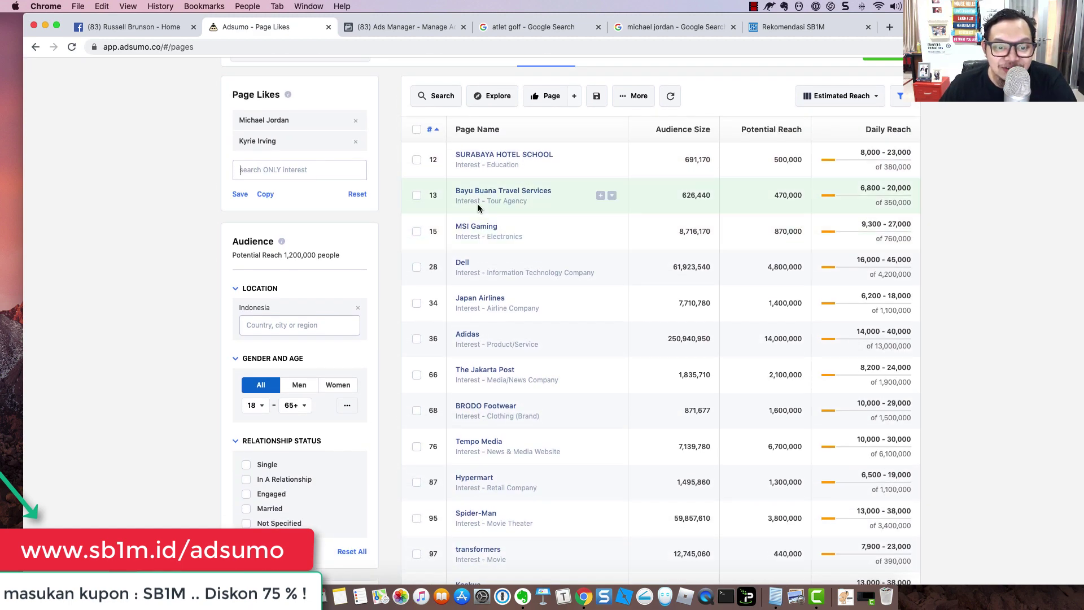
scroll(483, 202, "down", 3)
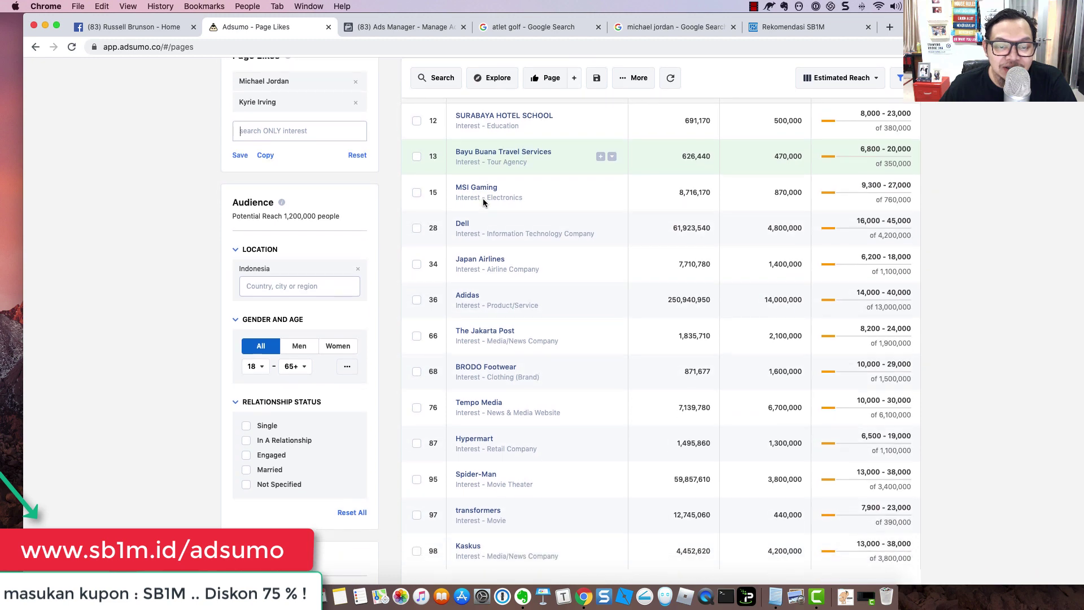
scroll(482, 202, "up", 4)
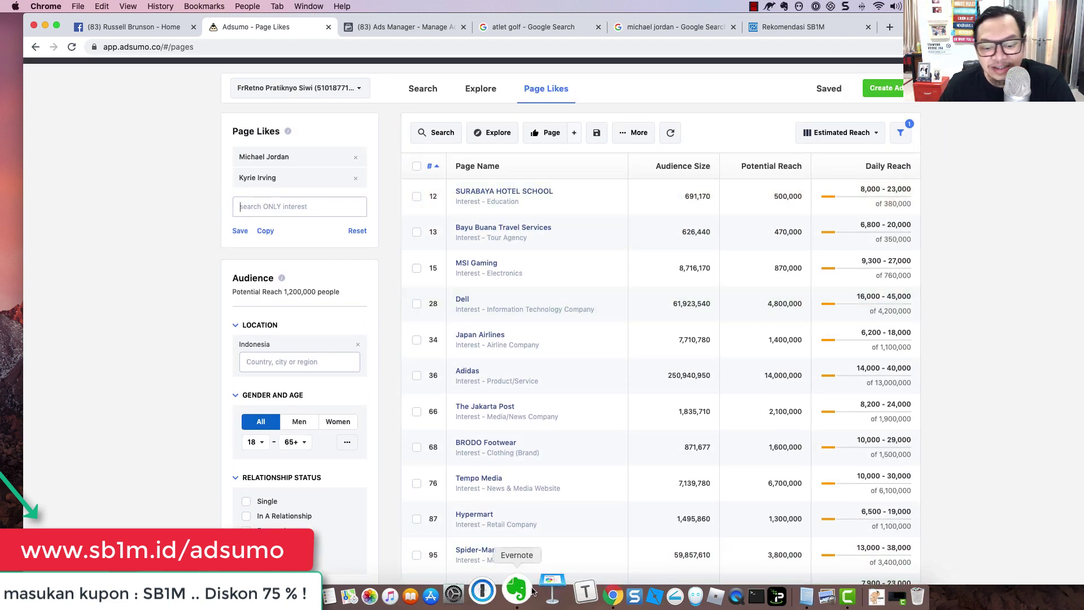
- Switch to the Canva presentation, present it full screen from the Vince Carter slide to the Search feature slide, and leave the full-screen view
left_click(260, 595)
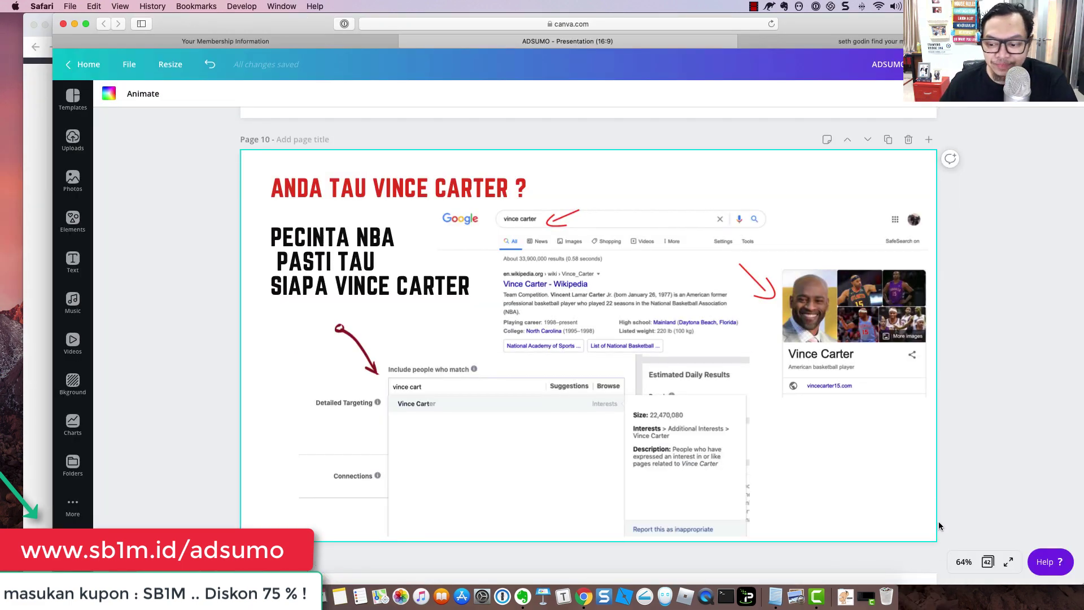
left_click(1008, 561)
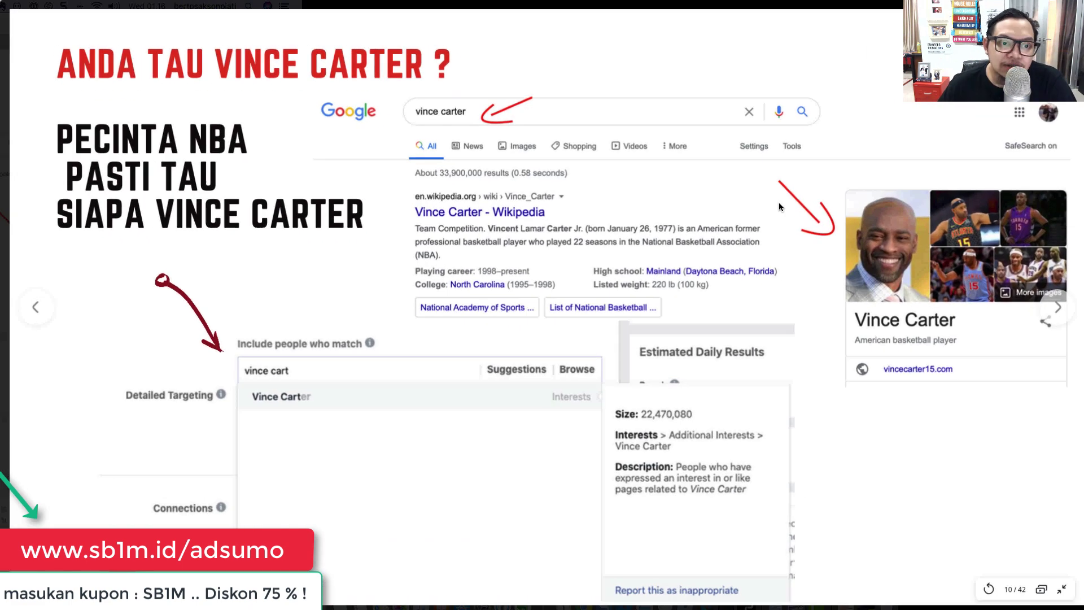
left_click(1058, 317)
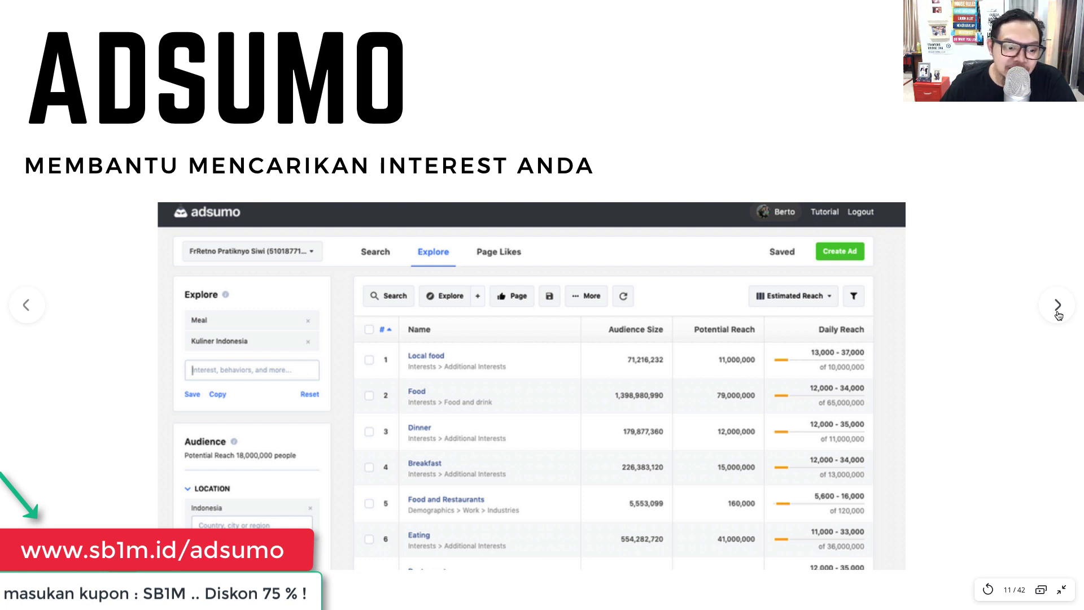
left_click(1059, 315)
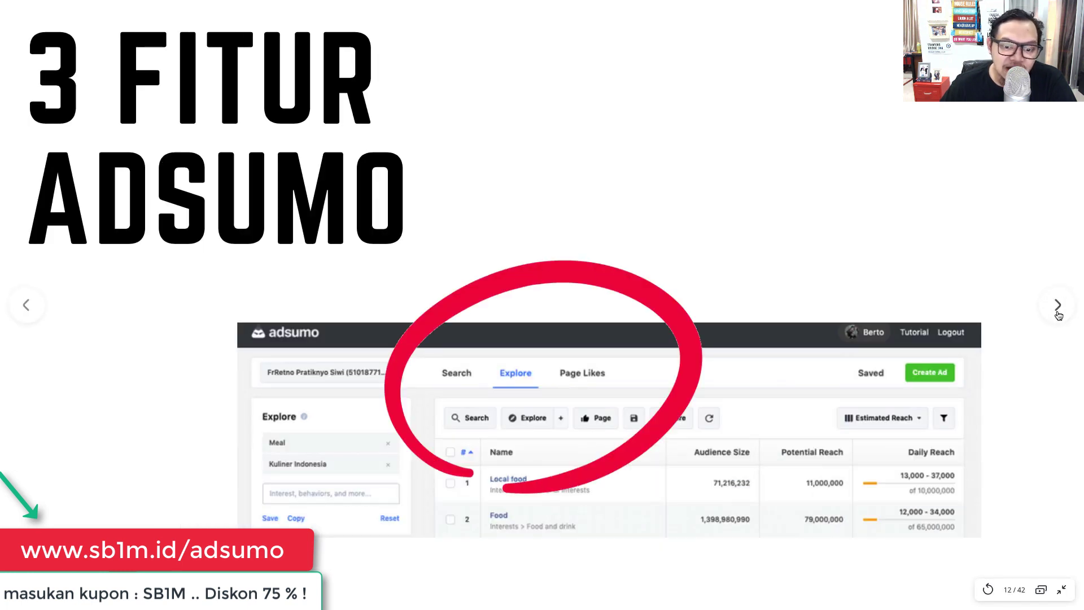
left_click(1058, 315)
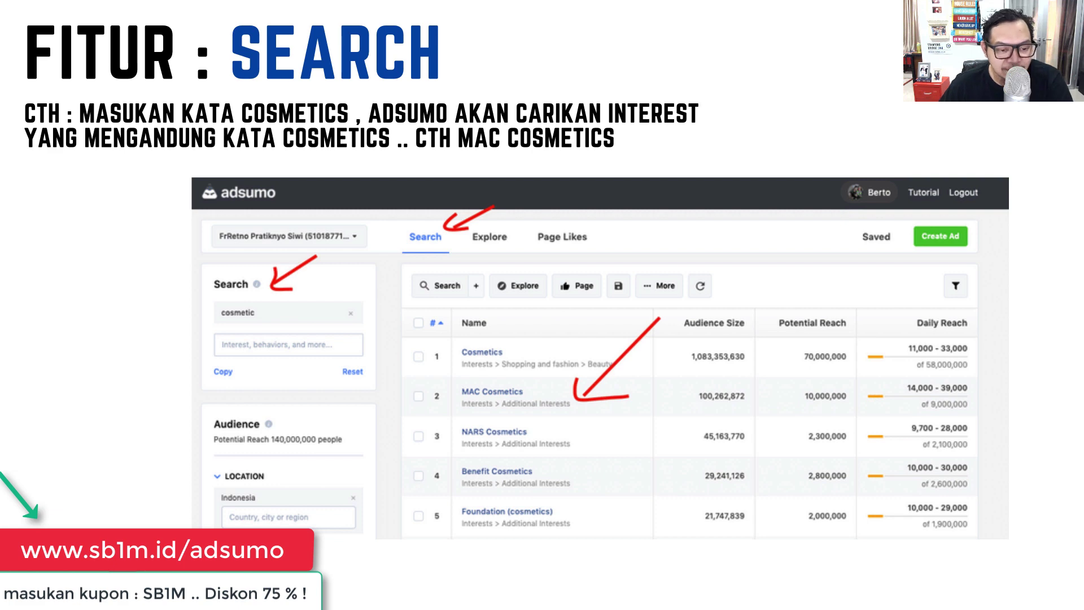
key("Escape")
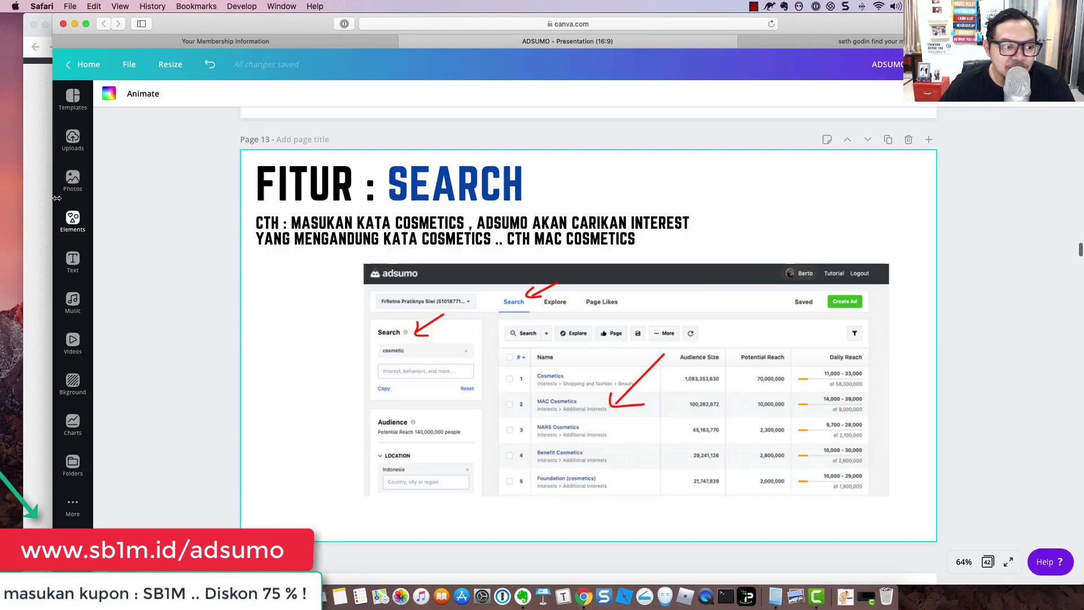
- Return to Adsumo and remove Kyrie Irving and Michael Jordan from the Page Likes interests
left_click(36, 193)
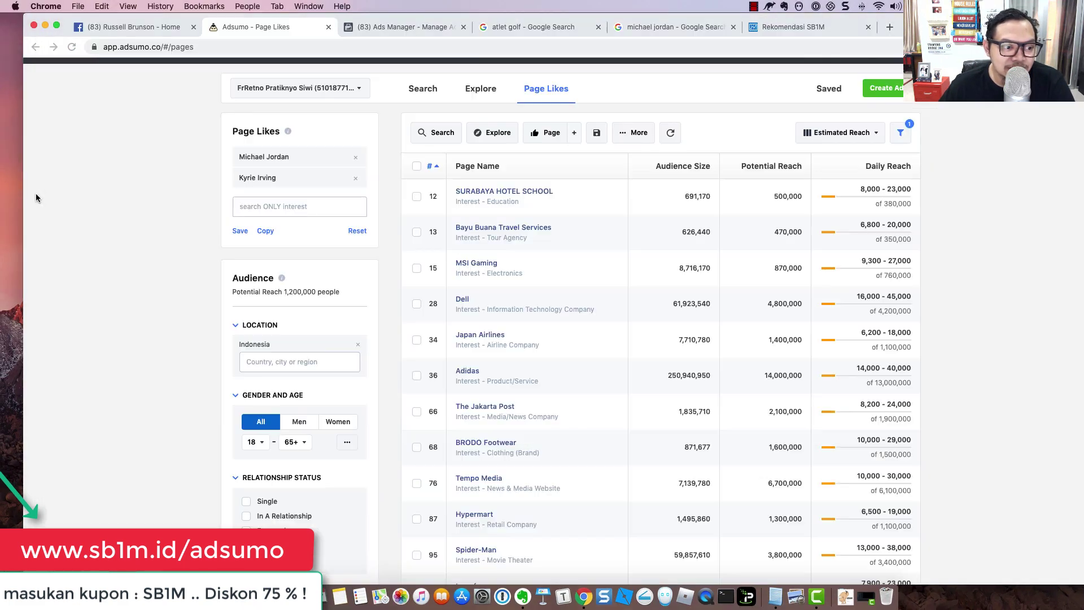
left_click(355, 178)
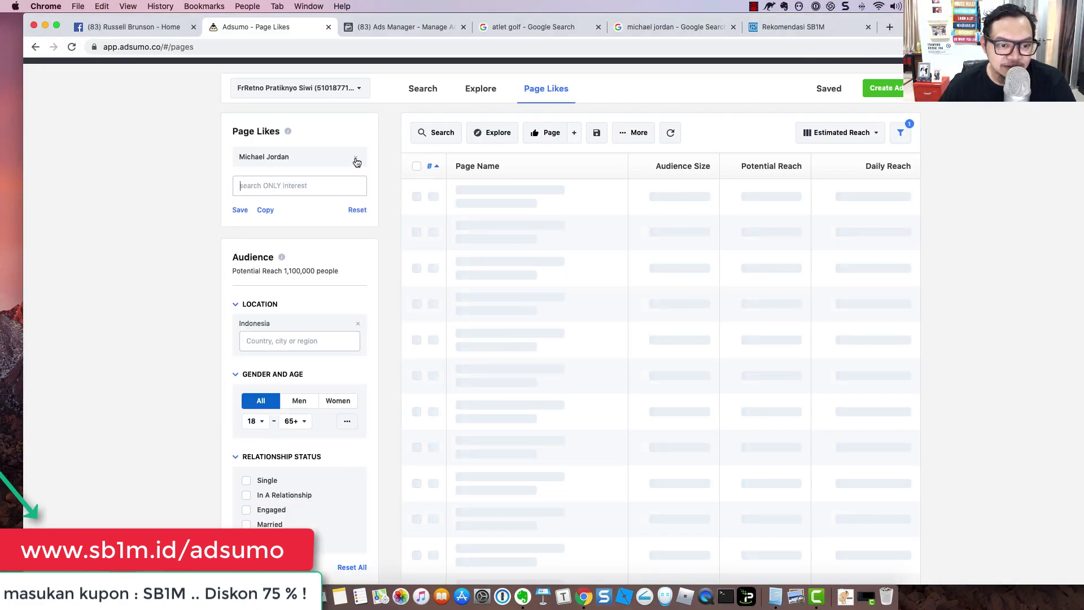
left_click(355, 157)
- Clear the Changi Airport keywords from the interest search and search for "kosmetik" instead
left_click(418, 88)
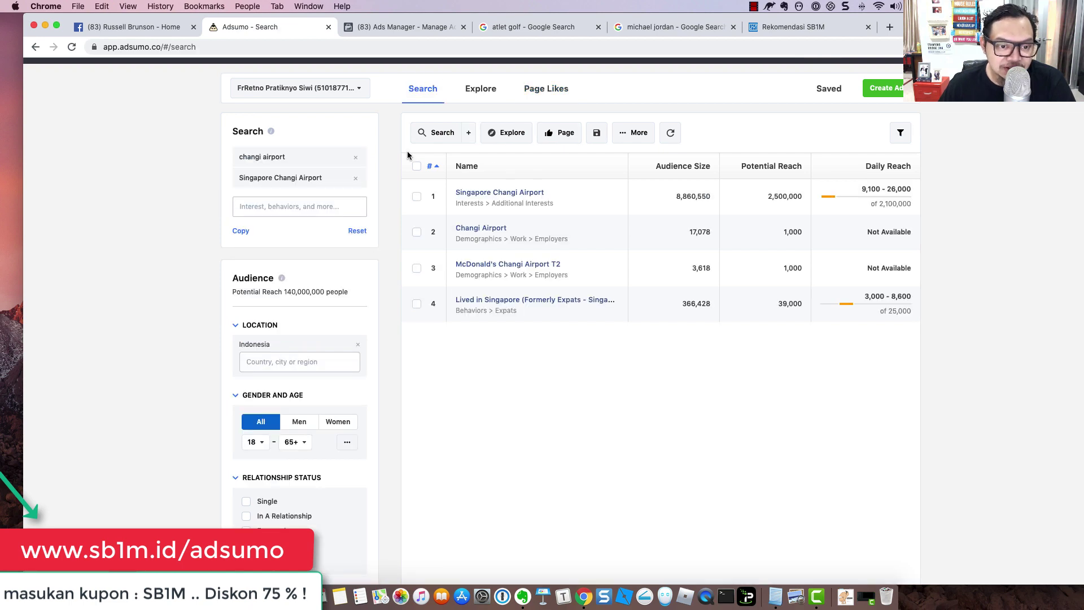
left_click(357, 178)
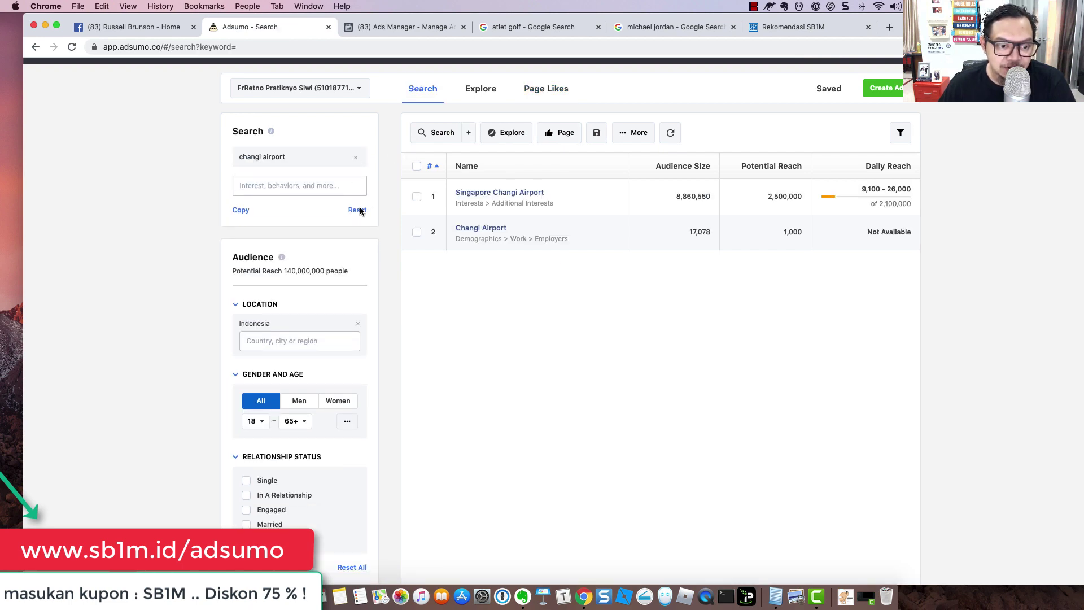
left_click(359, 208)
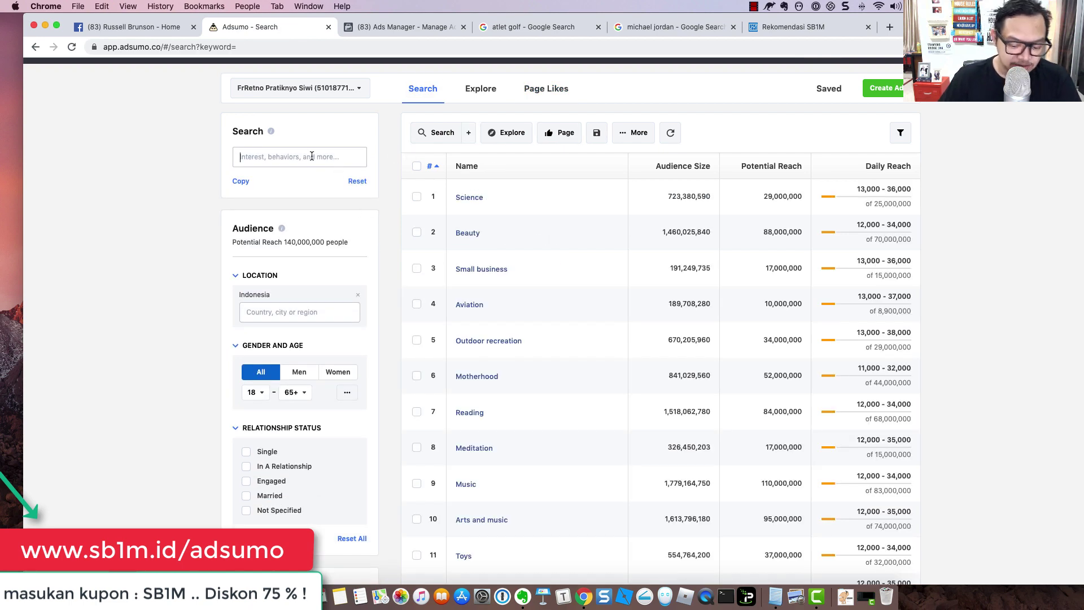
type("kosmetik")
key("Return")
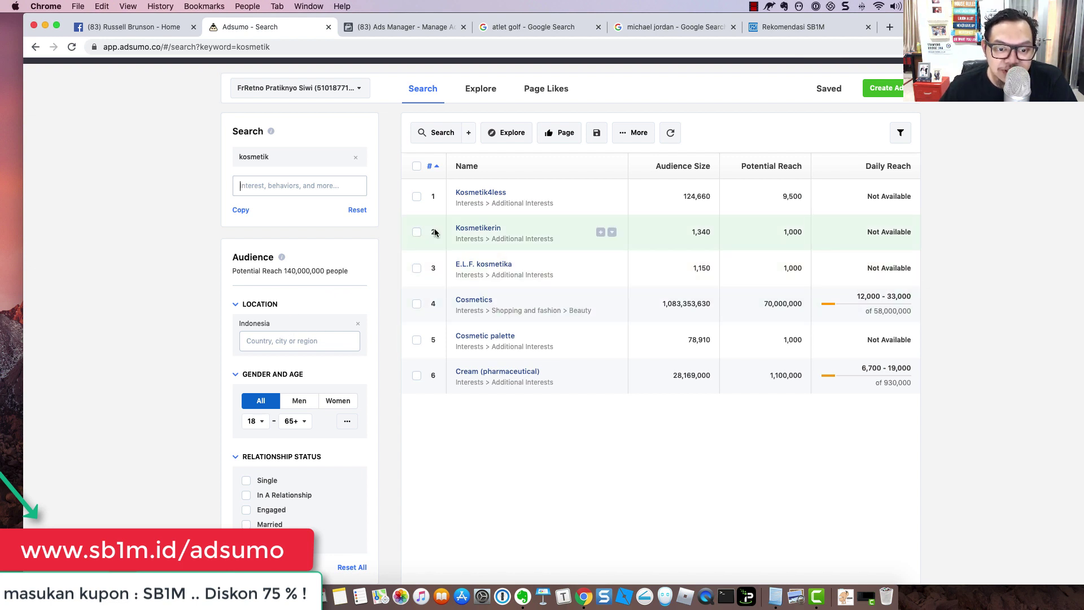
- Add Kosmetikerin, Kosmetik4less and Cosmetics from the results as further search keywords
left_click(477, 229)
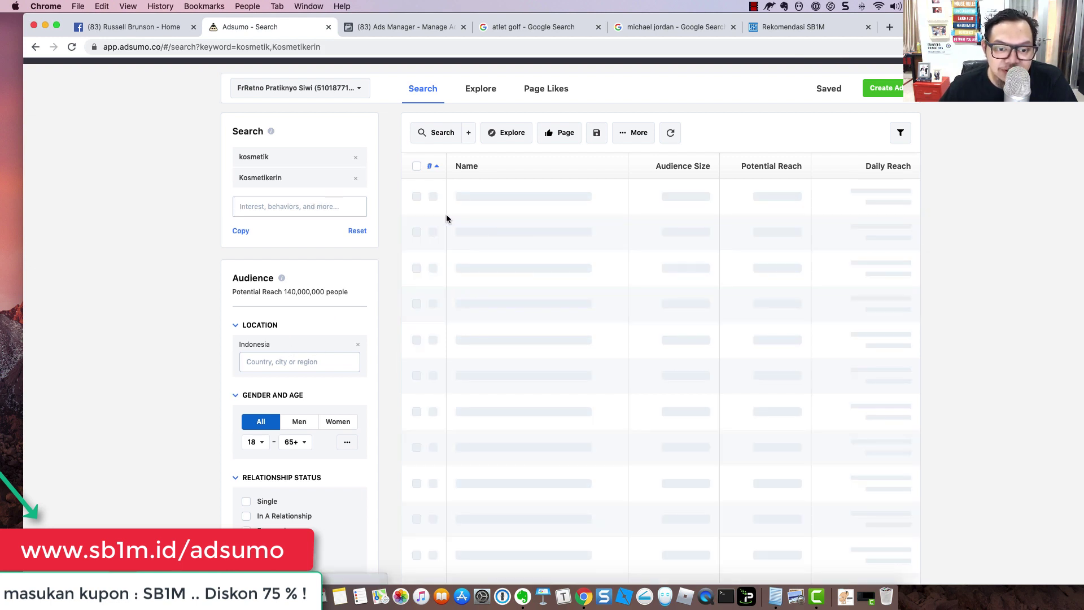
left_click(477, 198)
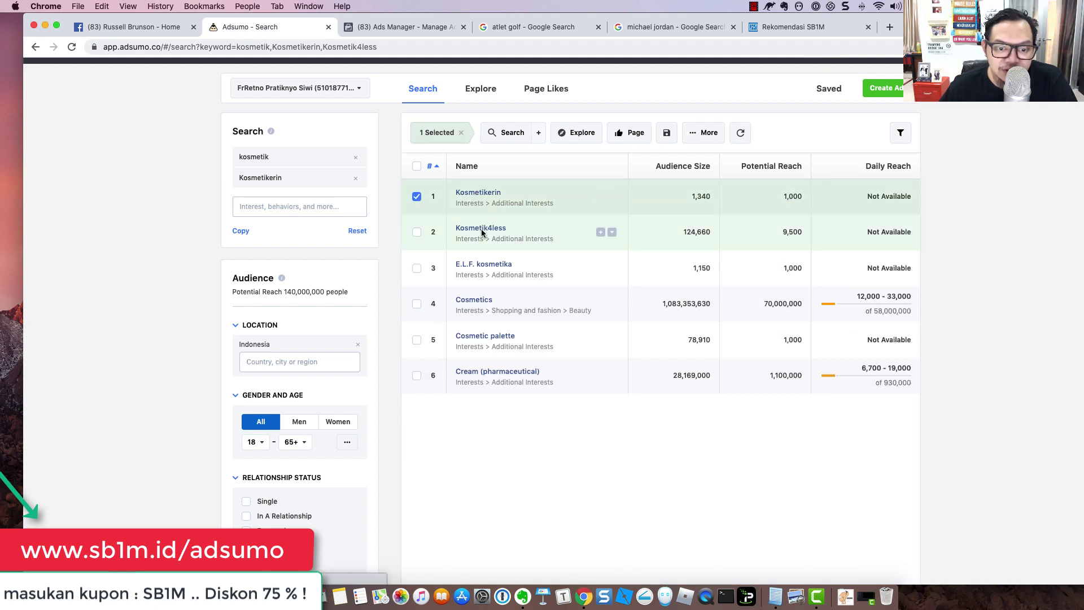
left_click(482, 231)
left_click(479, 305)
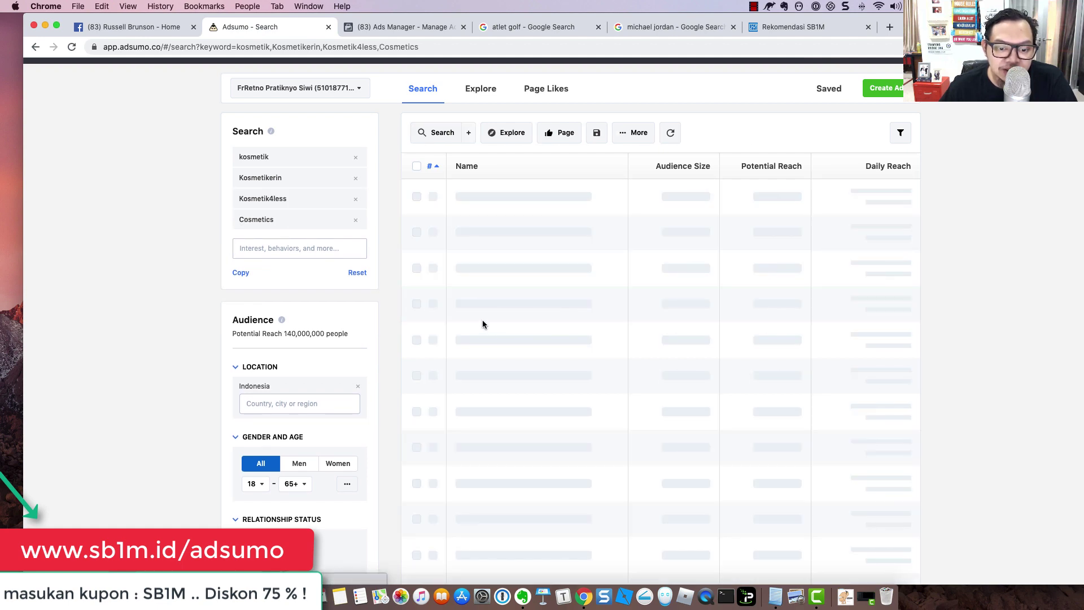
- Try to explore related interests from the cosmetics results, then go back to the search results
left_click(504, 140)
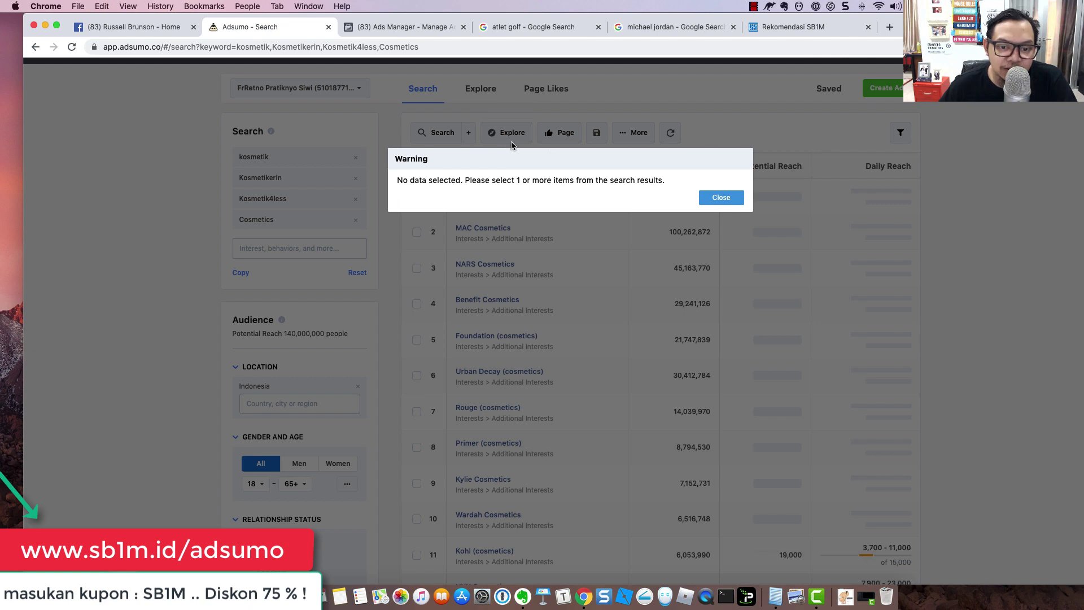
left_click(720, 198)
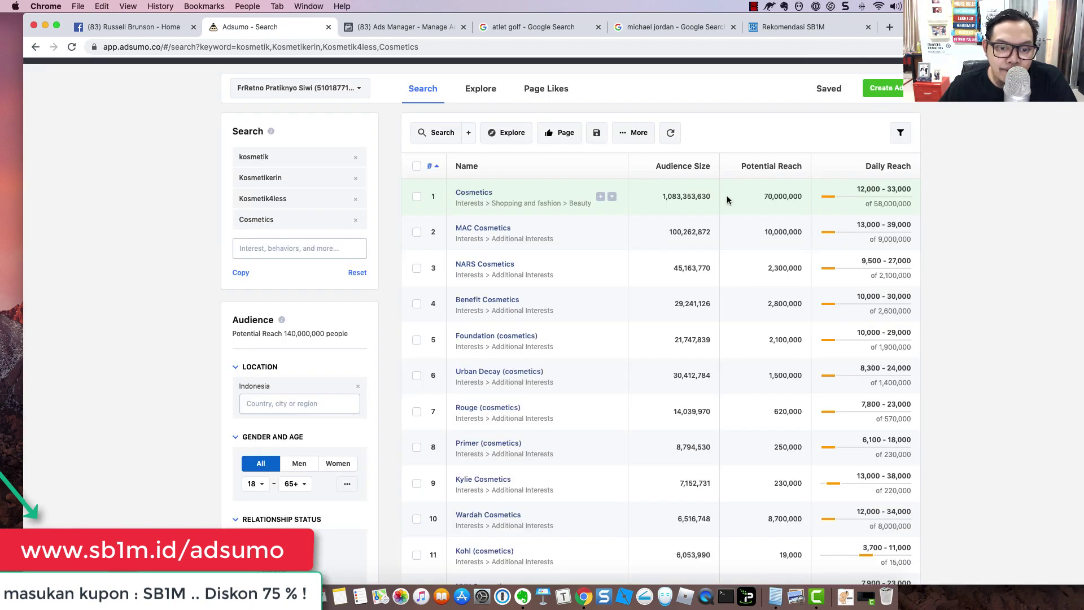
left_click(478, 90)
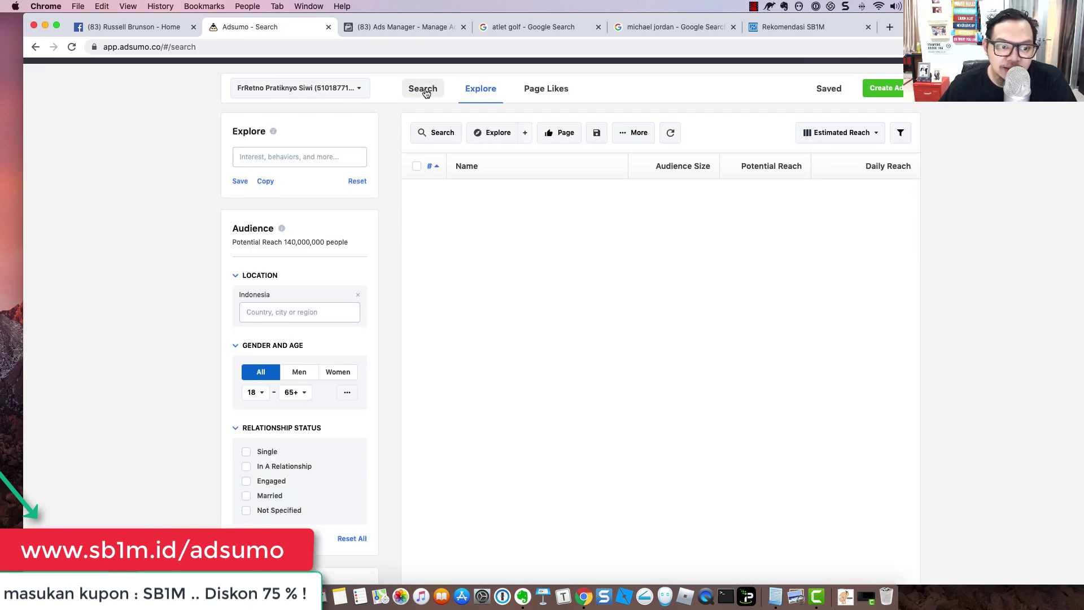
left_click(424, 91)
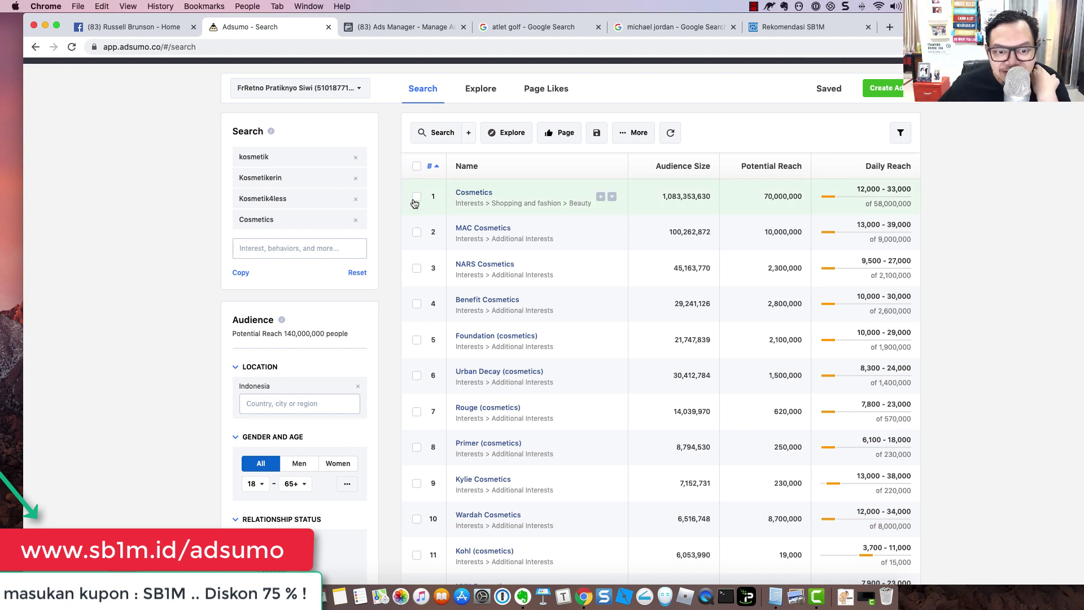
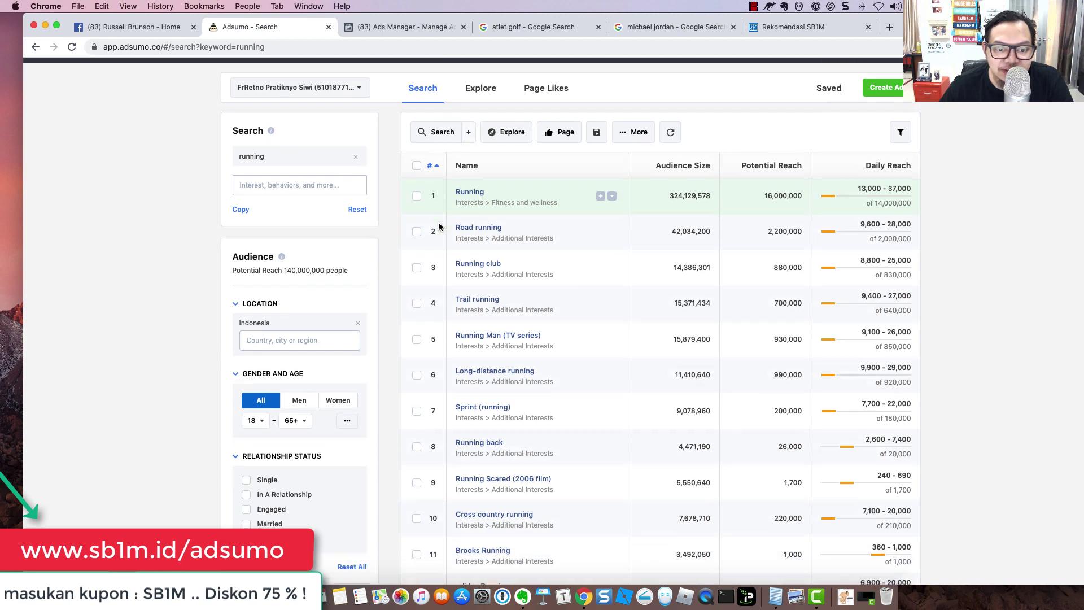
- Select Running club, Long-distance running, Running Man (TV series) and Brooks Running in the "running" search results
left_click(419, 256)
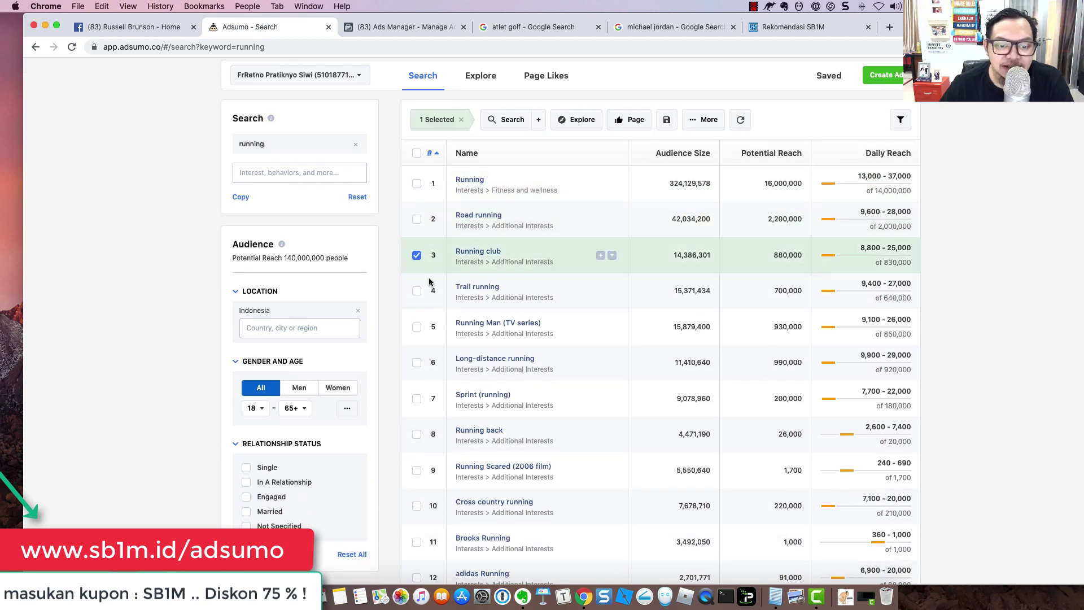
left_click(417, 364)
scroll(424, 379, "down", 3)
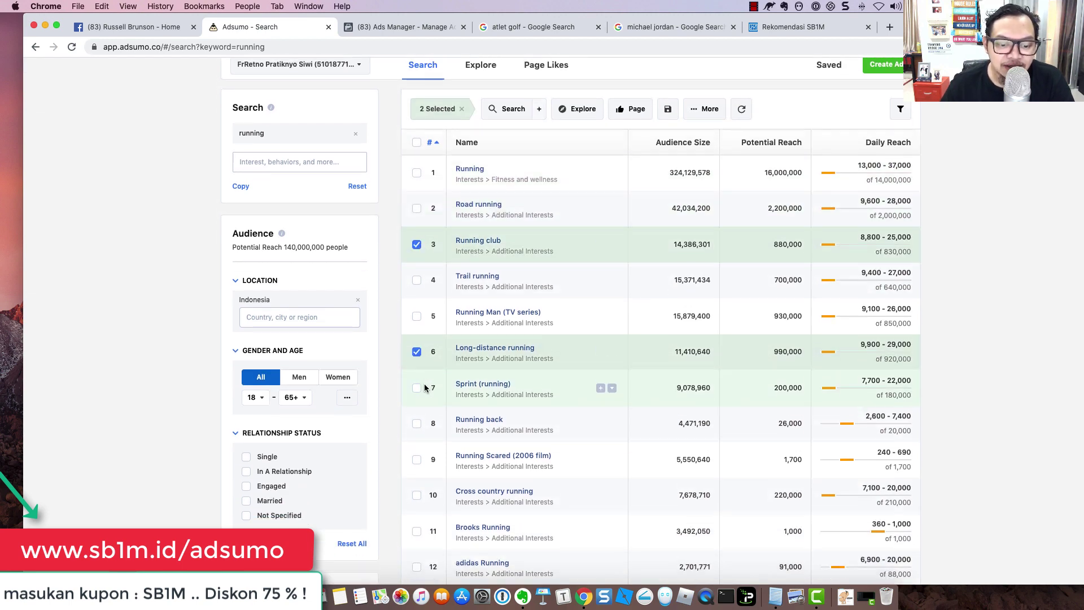
scroll(425, 388, "down", 1)
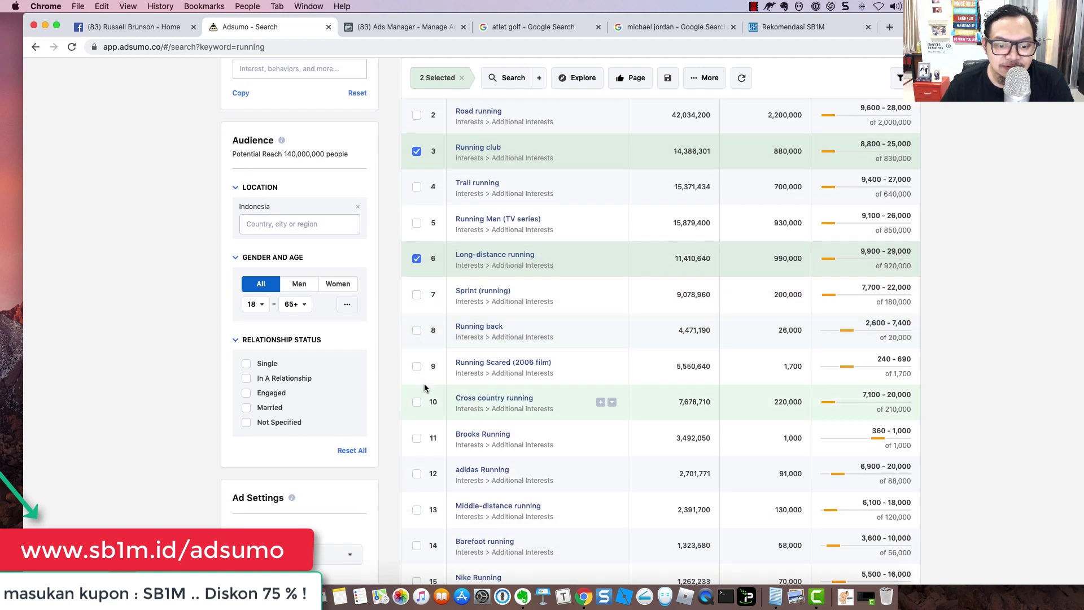
left_click(419, 226)
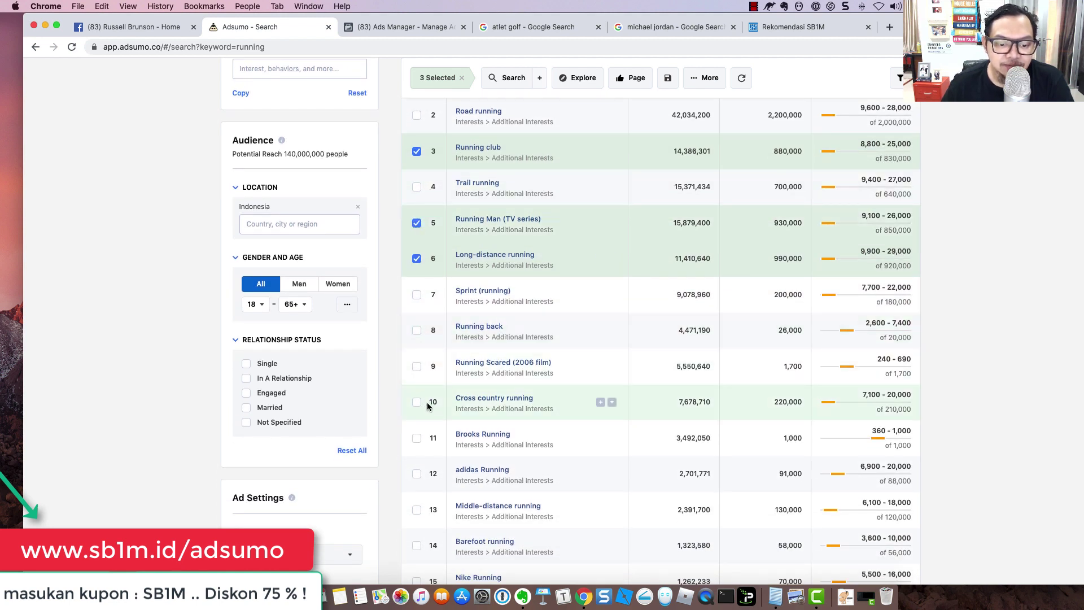
left_click(417, 442)
scroll(565, 283, "up", 5)
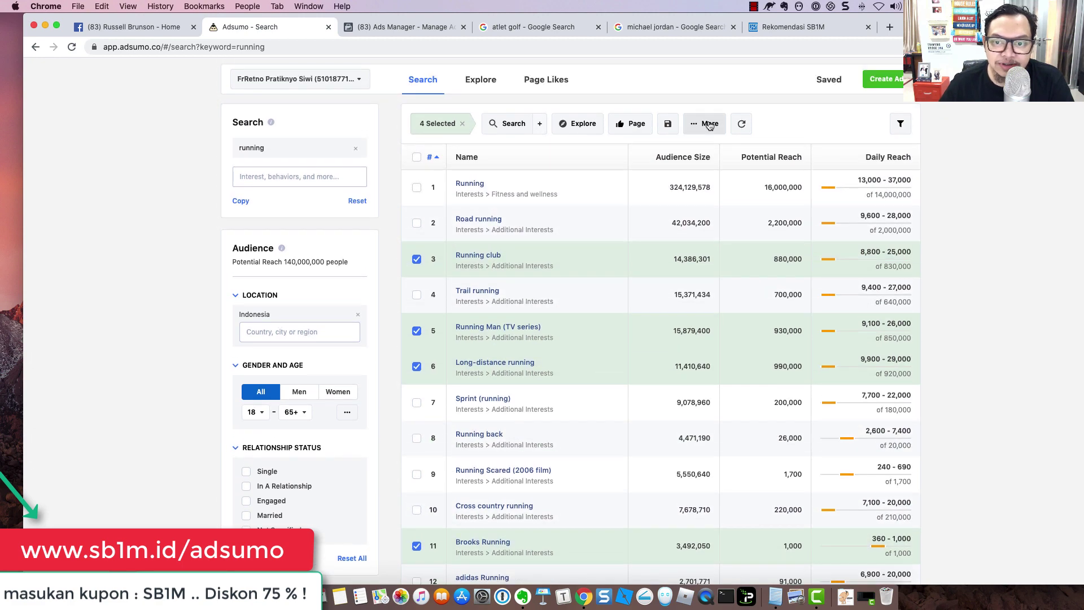
- Compare the audience overlap of the selected interests and add Running as another comparison audience
left_click(704, 123)
left_click(715, 150)
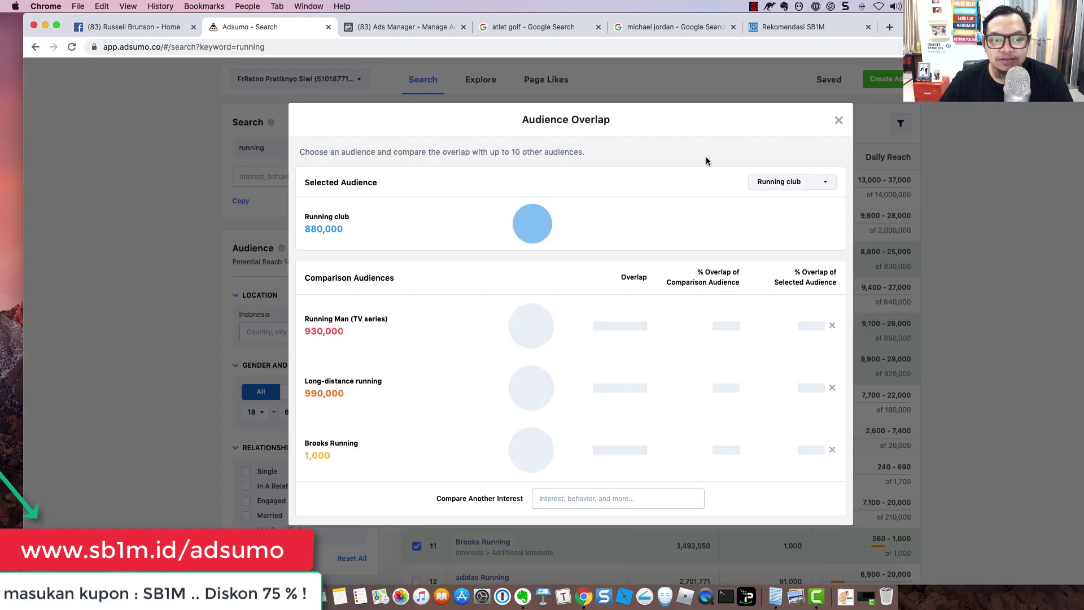
left_click(793, 184)
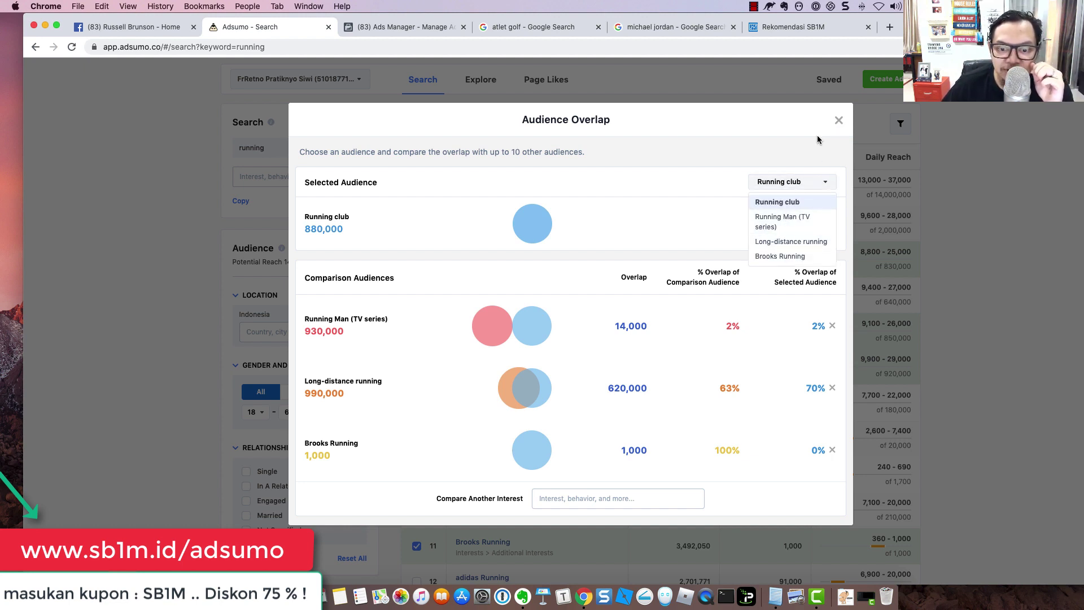
left_click(601, 497)
type("running")
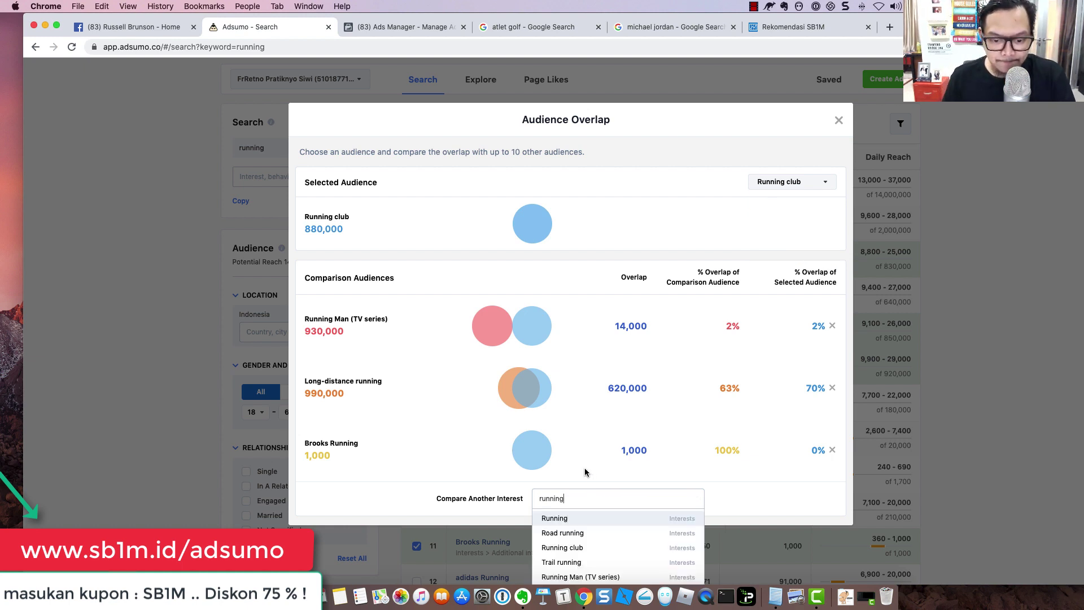
left_click(573, 518)
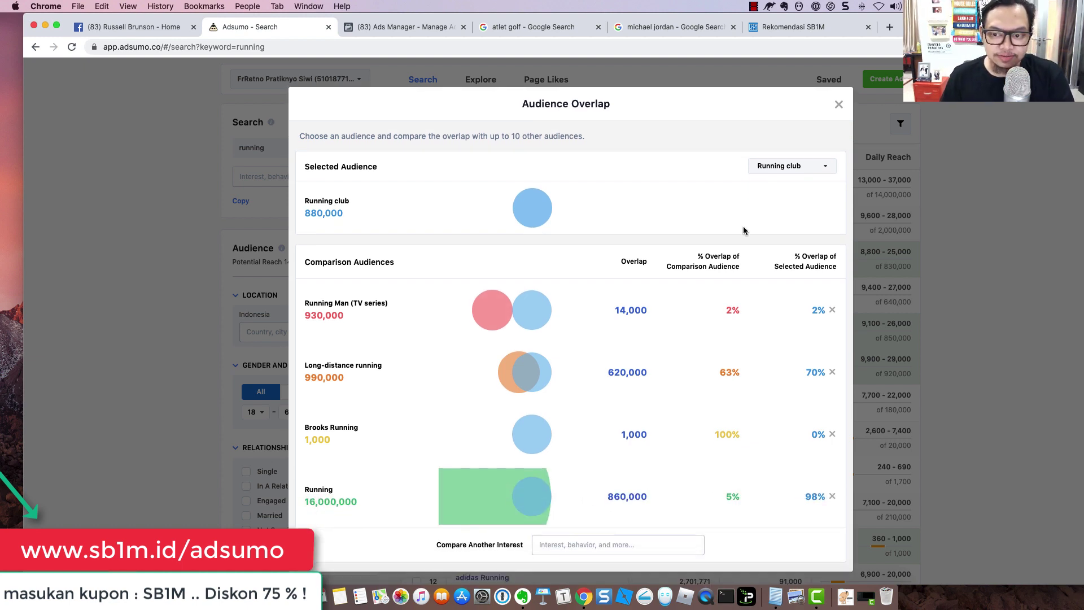
- Set Running as the selected audience, review its overlap with the comparison audiences, and close the comparison
left_click(821, 171)
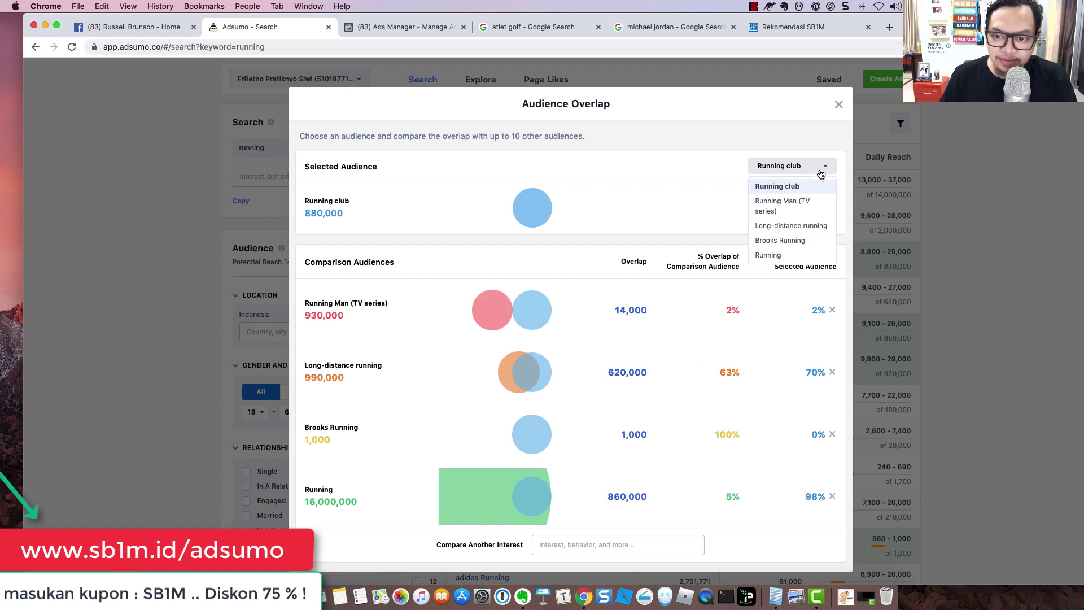
left_click(784, 256)
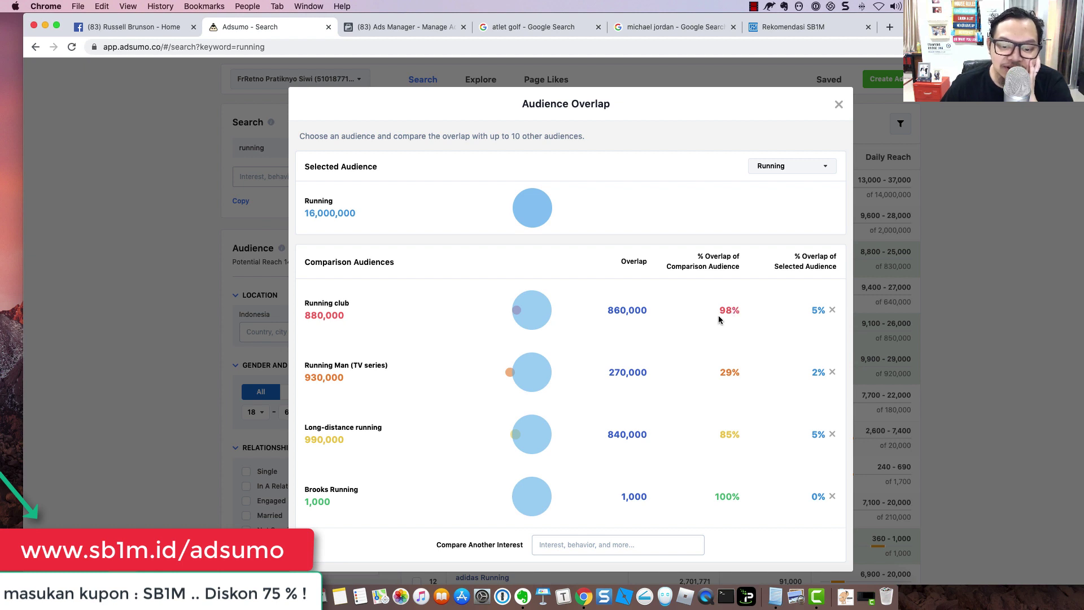
scroll(678, 333, "down", 1)
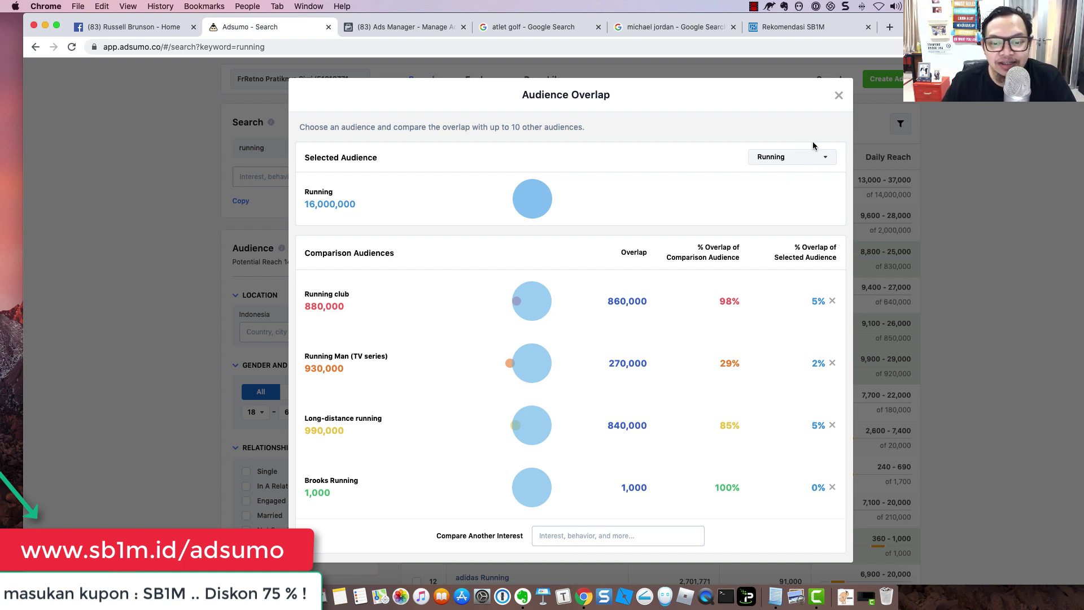
left_click(840, 96)
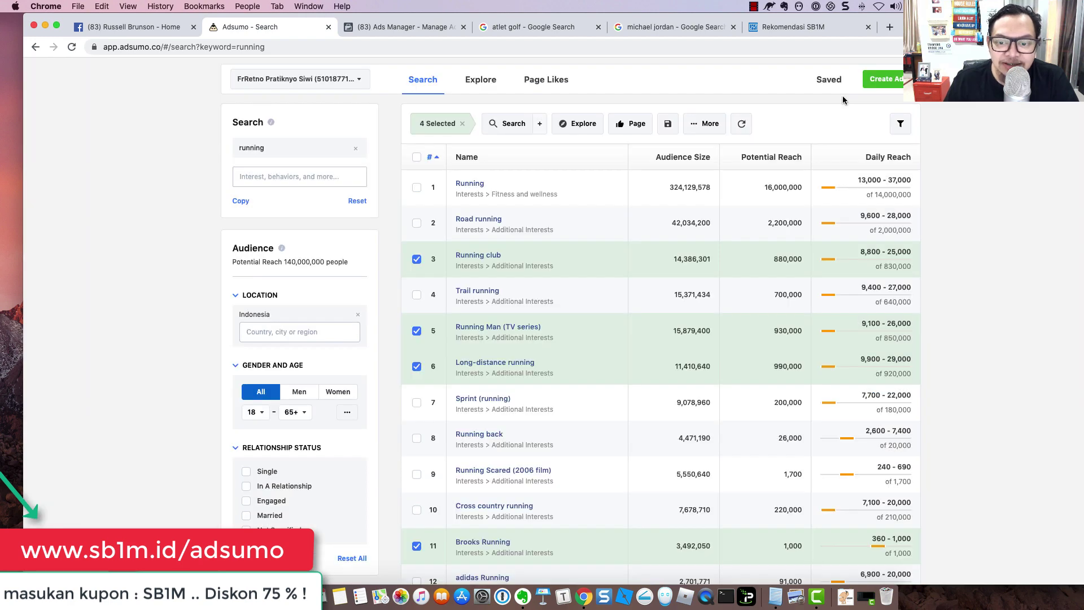
left_click(716, 124)
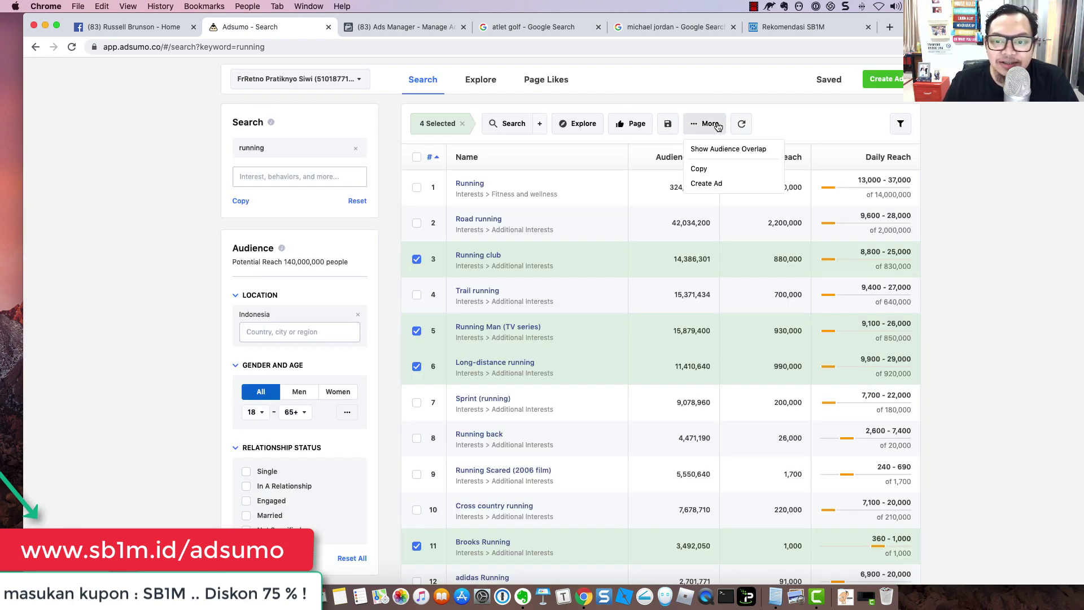
left_click(756, 189)
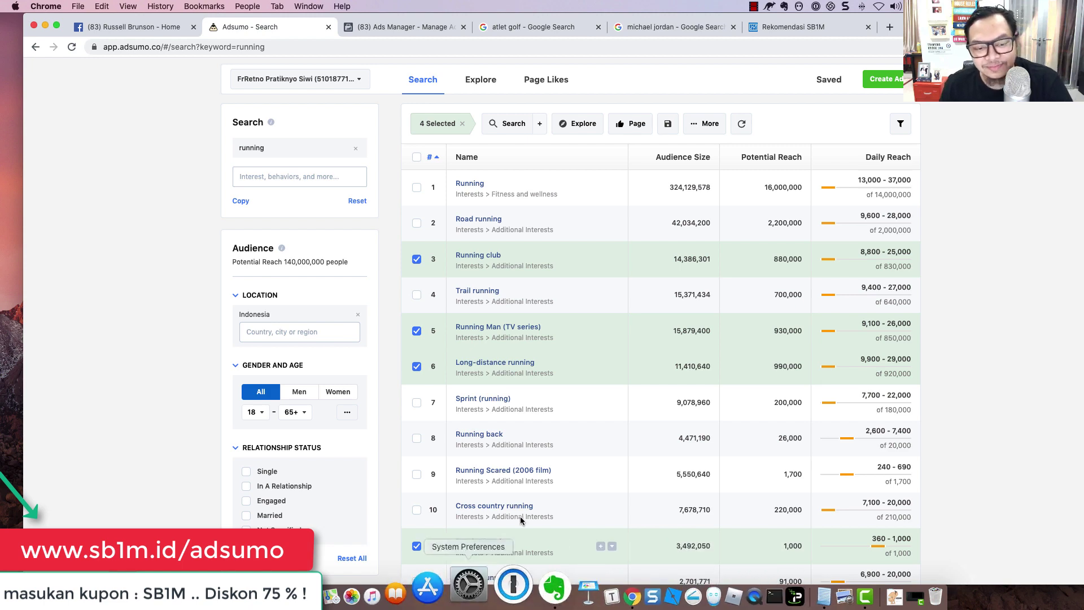
- Switch to the Canva presentation and show slides 21 to 23 about audience overlap in full screen, then exit the slideshow
key("super+Tab")
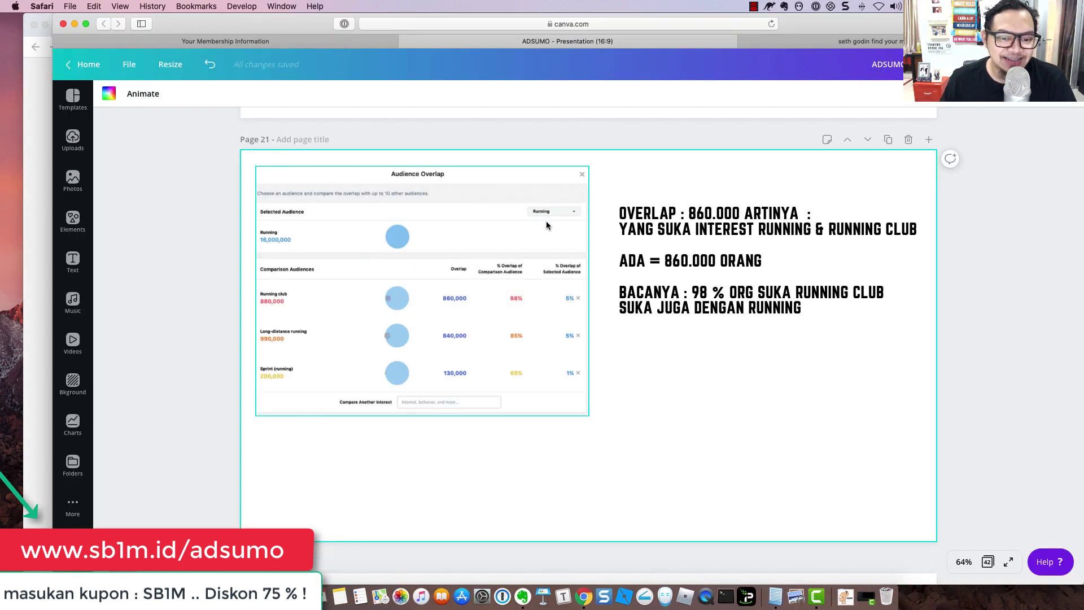
left_click(1008, 562)
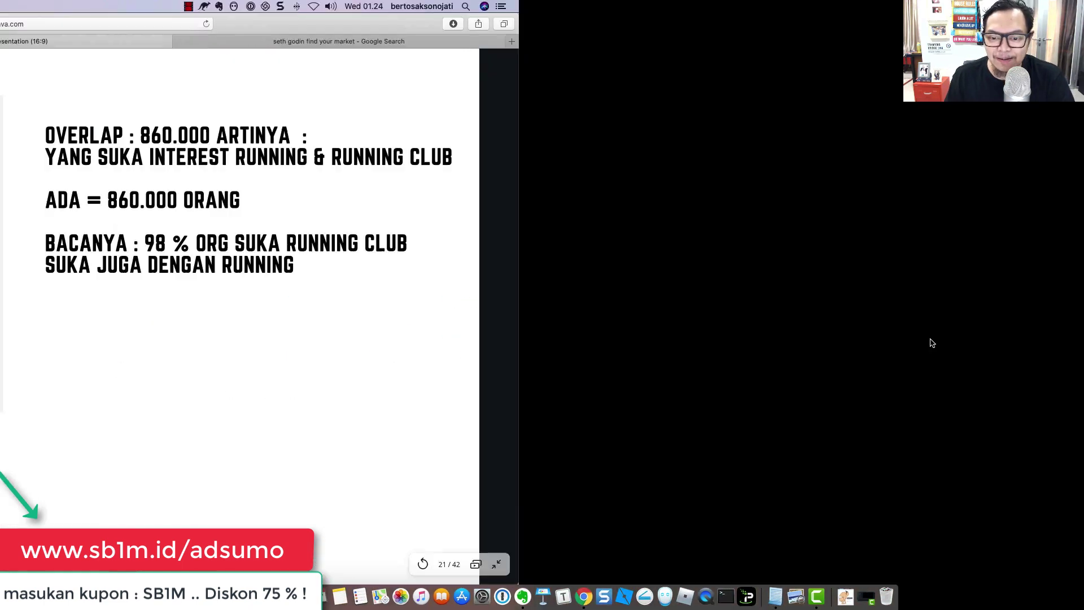
left_click(1054, 307)
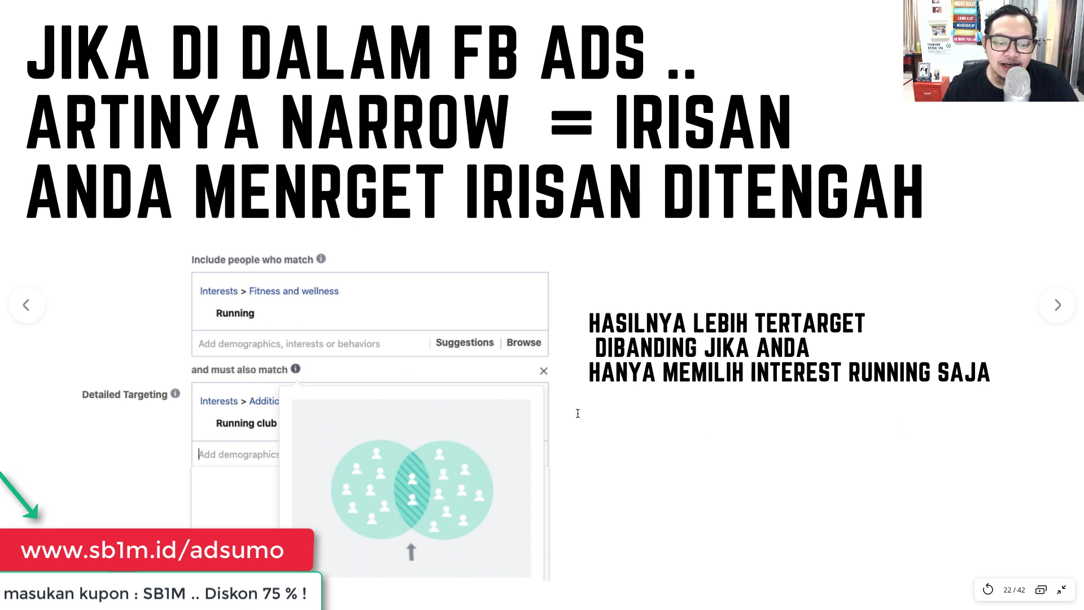
left_click(1063, 313)
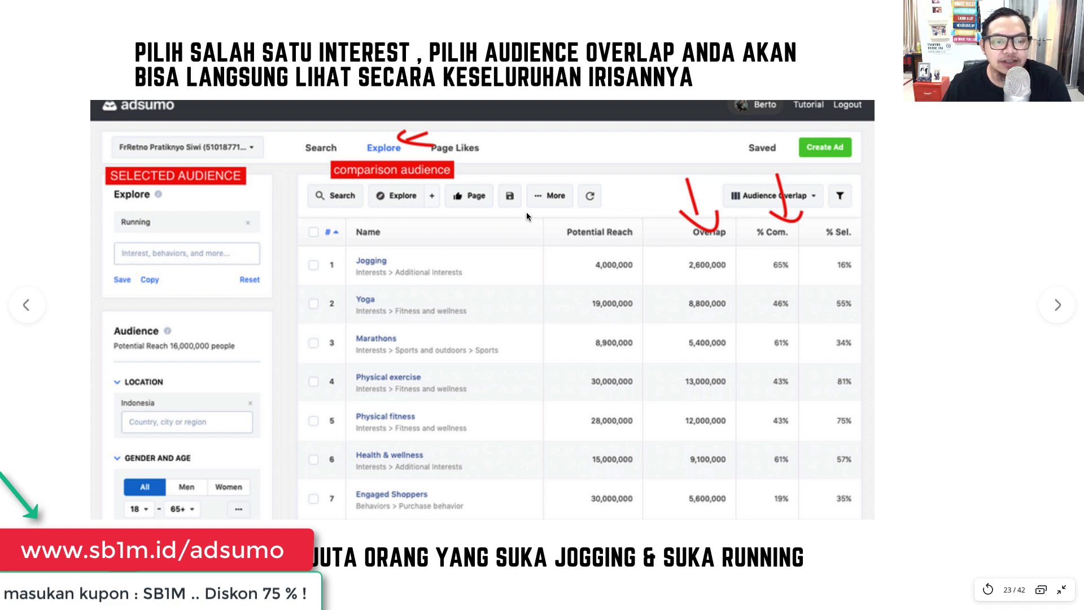
key("Escape")
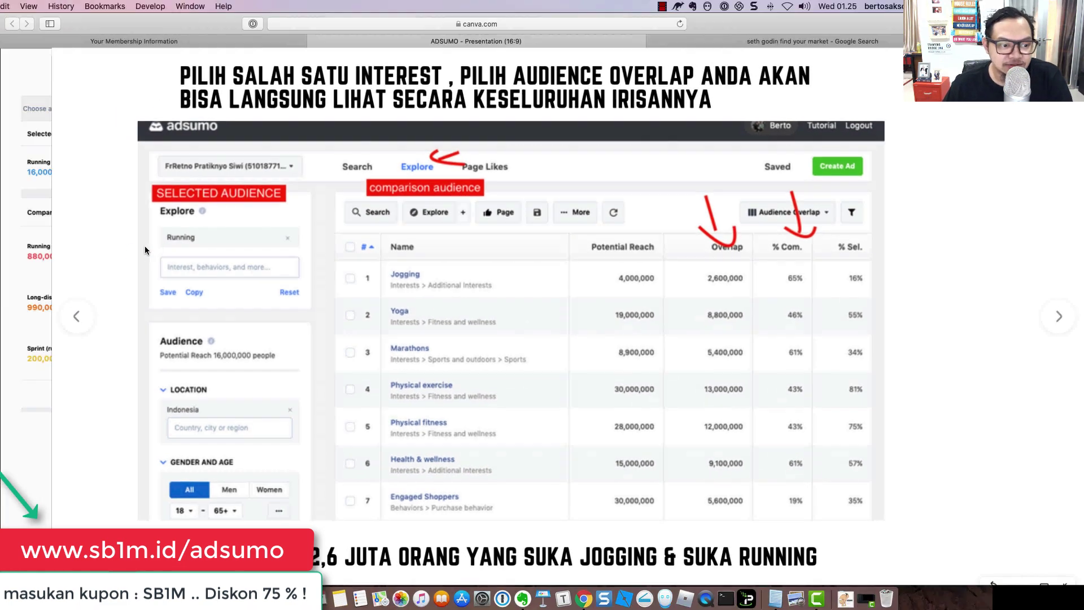
- Switch back to Adsumo in Chrome, go to Explore and set the results columns to Audience Overlap
key("super+Tab")
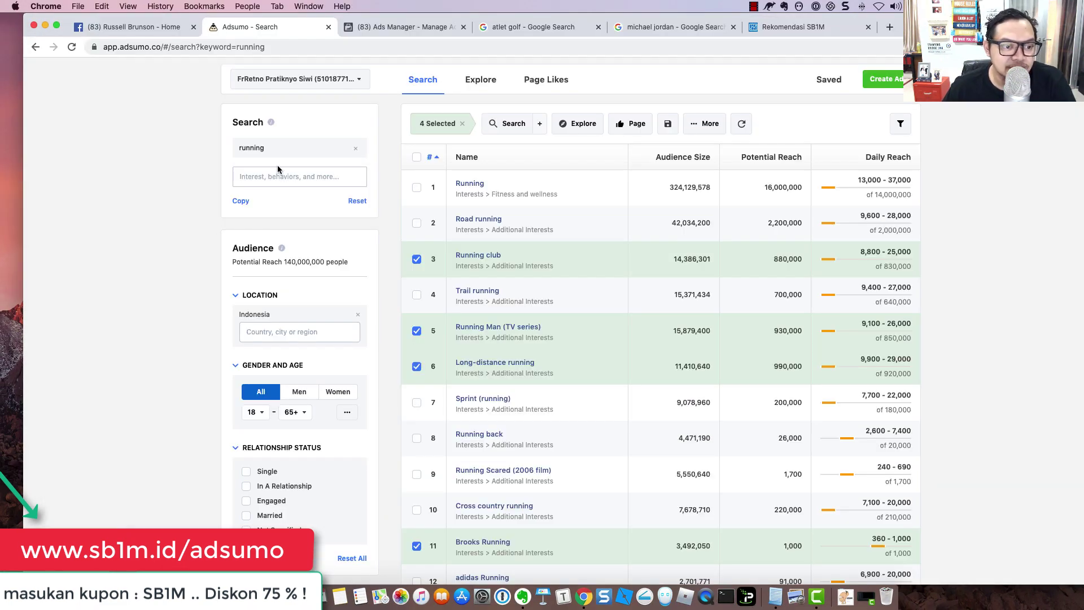
left_click(481, 81)
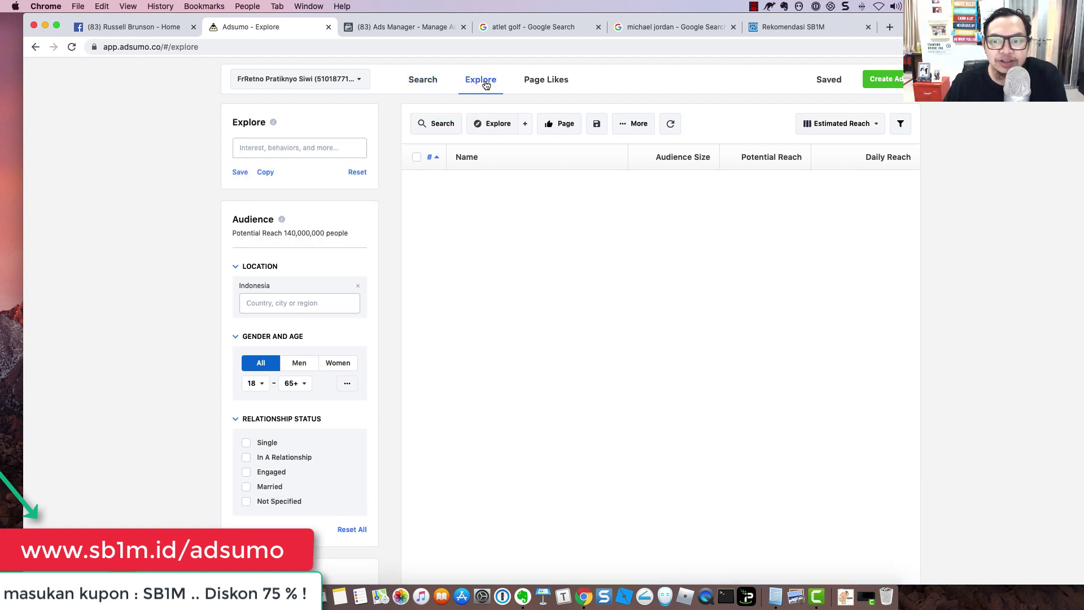
left_click(867, 127)
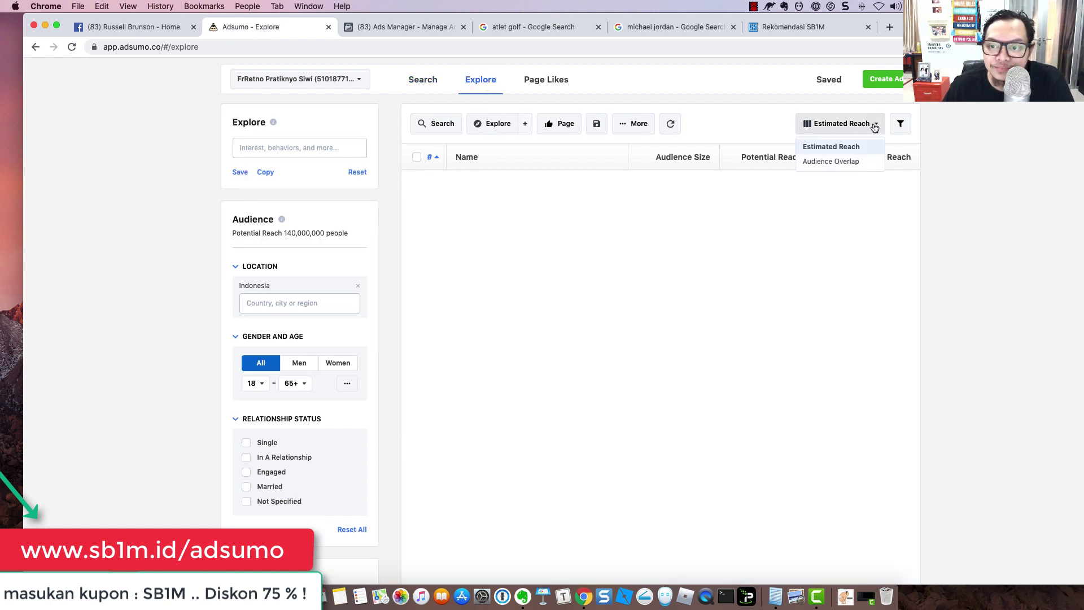
left_click(853, 162)
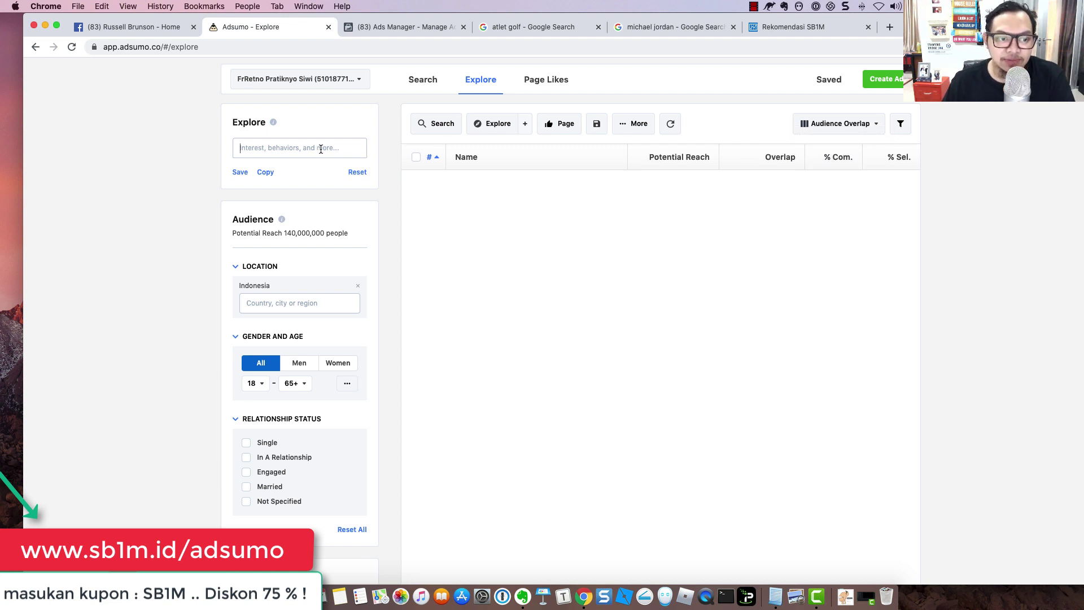
type("mi")
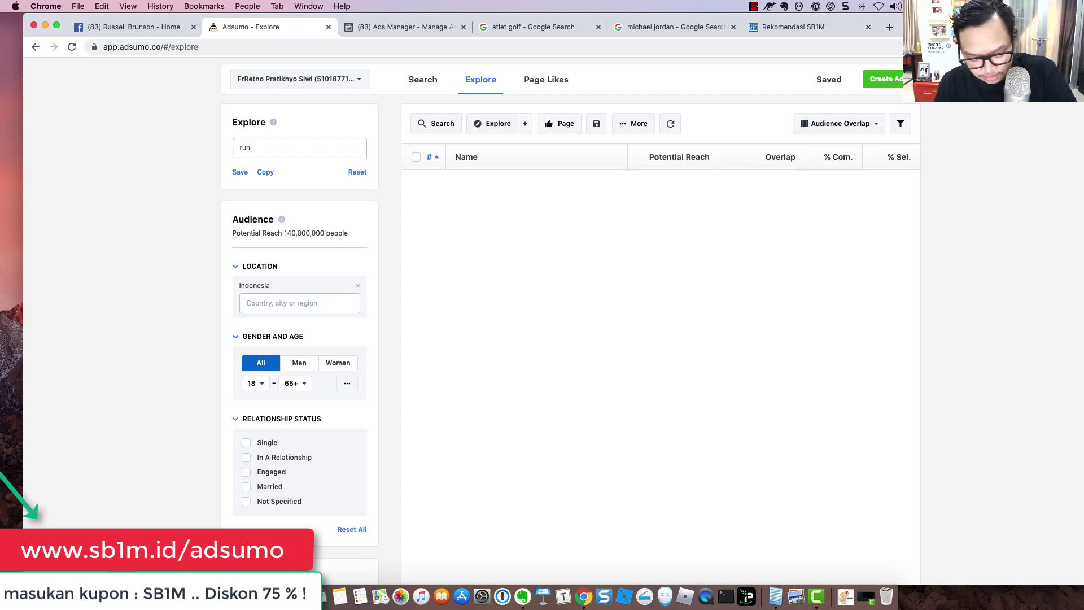
key("super+a")
key("BackSpace")
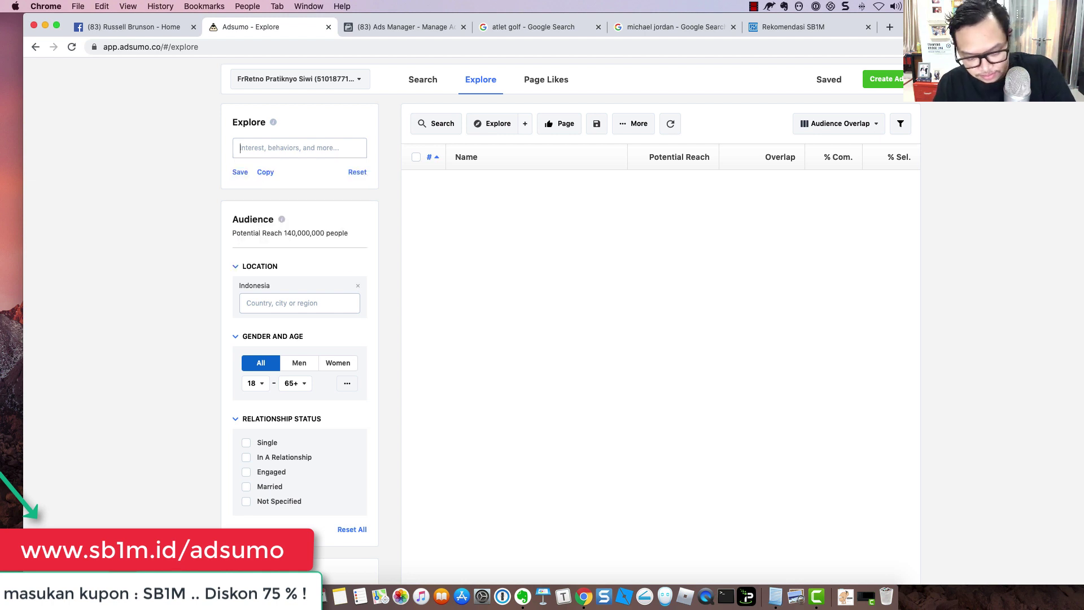
type("runn")
key("super+a")
key("BackSpace")
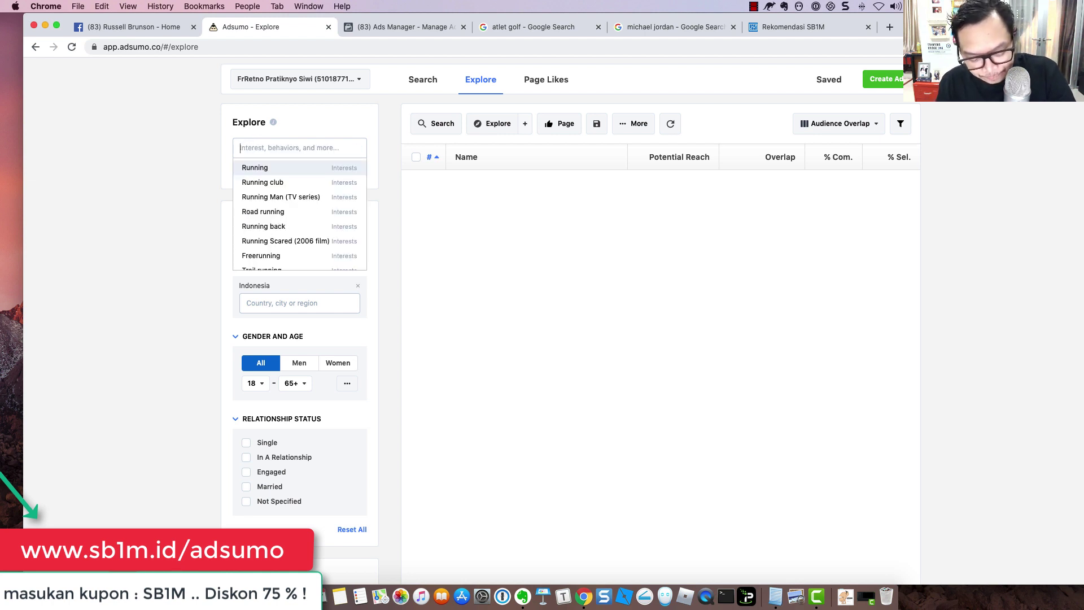
type("diet")
key("Return")
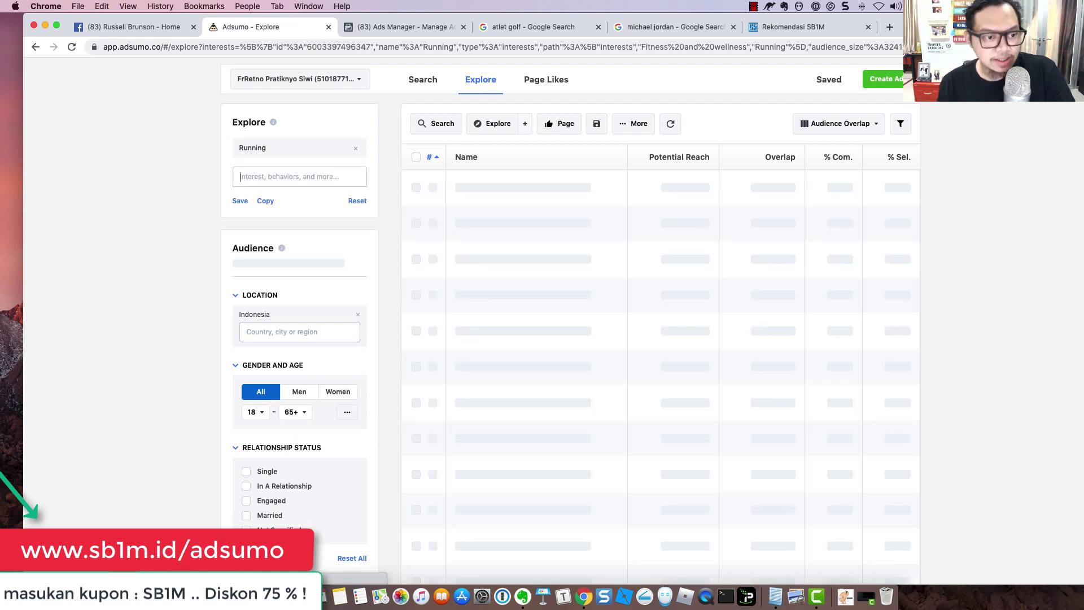
left_click(355, 150)
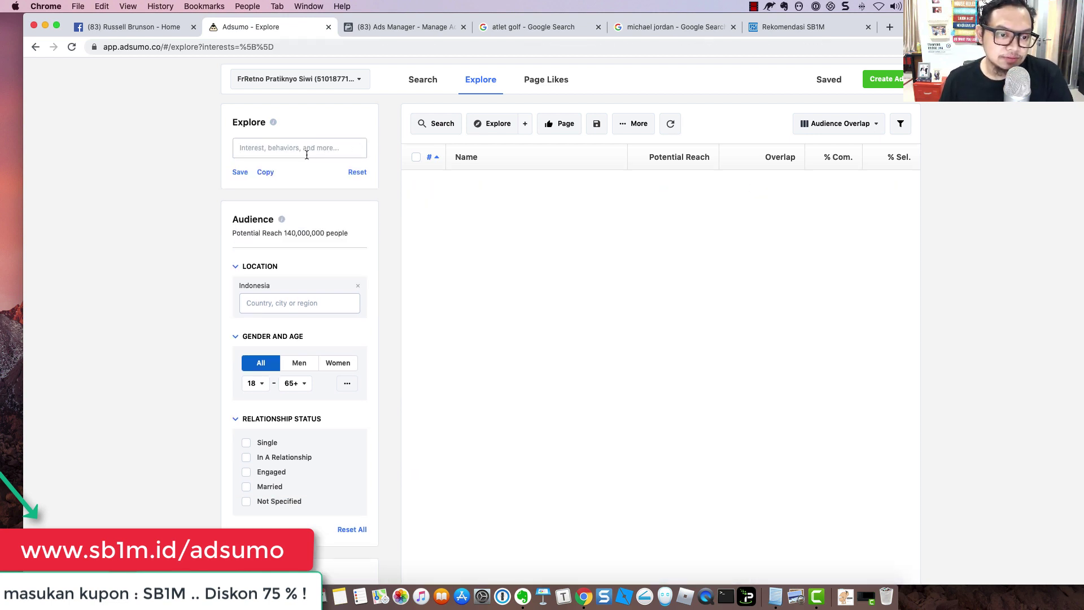
- Explore interests related to Diet food and check the available column display options
type("diet")
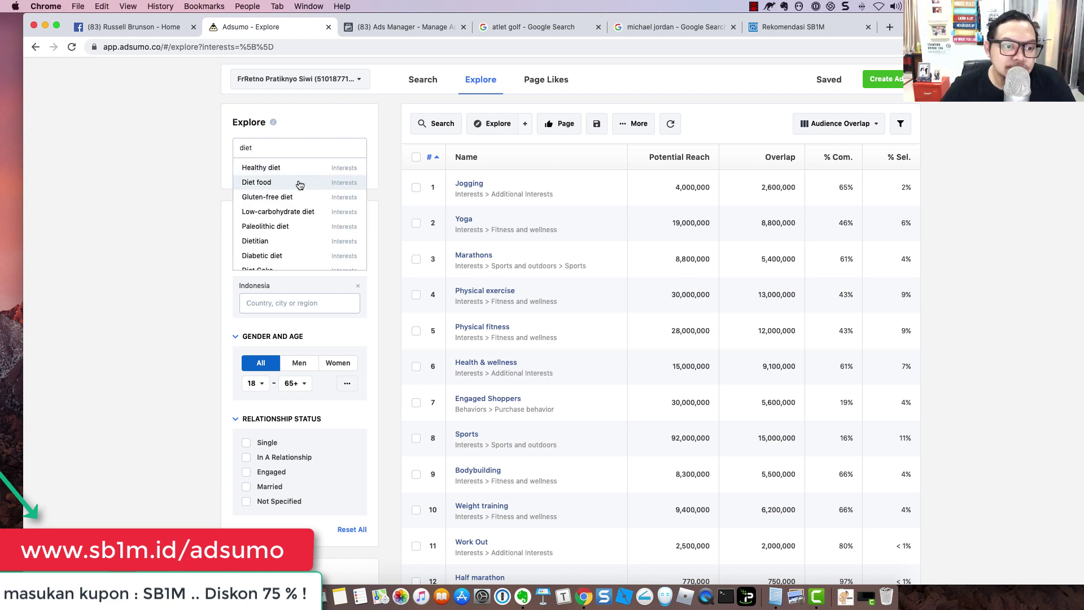
left_click(299, 182)
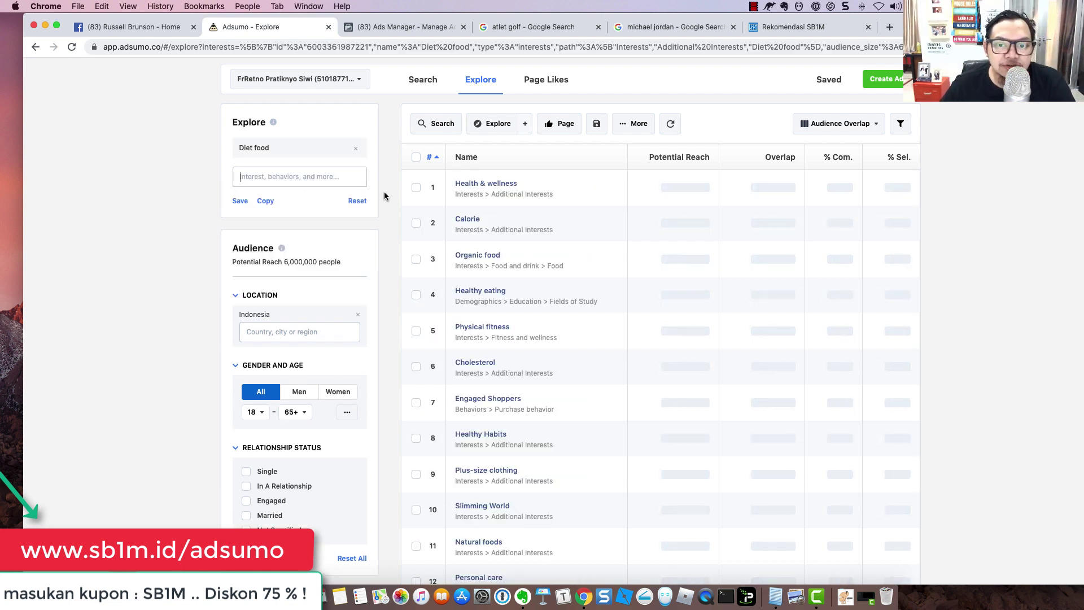
left_click(855, 129)
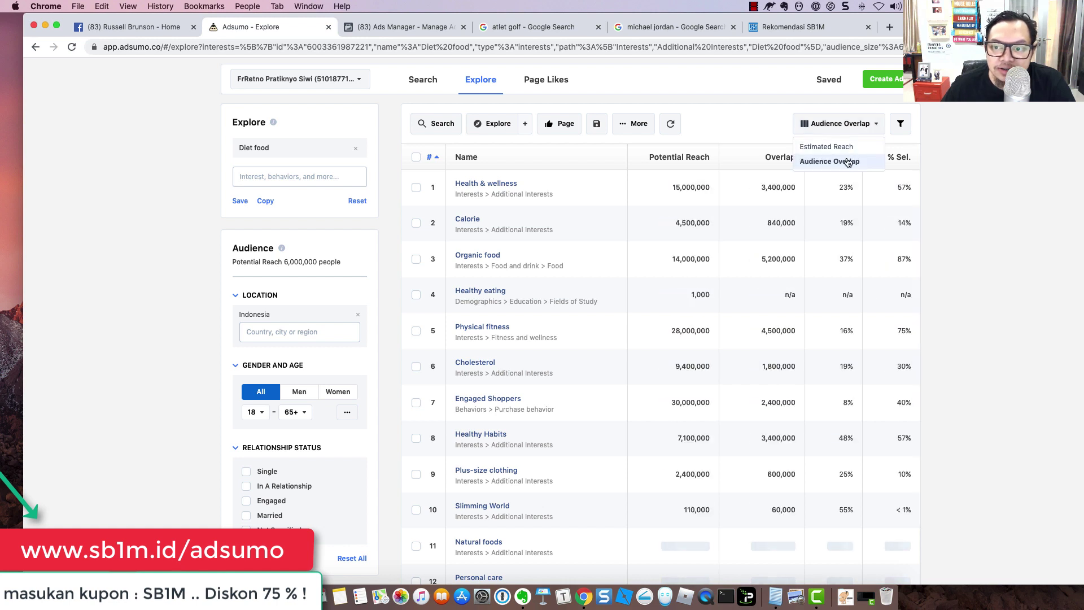
left_click(960, 162)
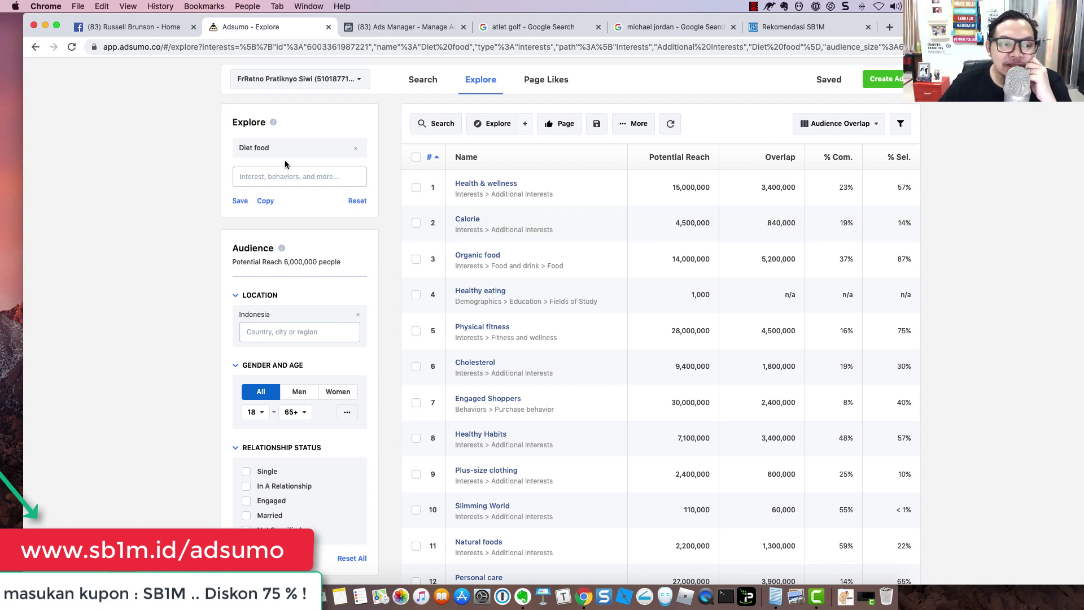
- Remove Diet food, look through the interest suggestions for "diet", and choose Diet food again
left_click(356, 150)
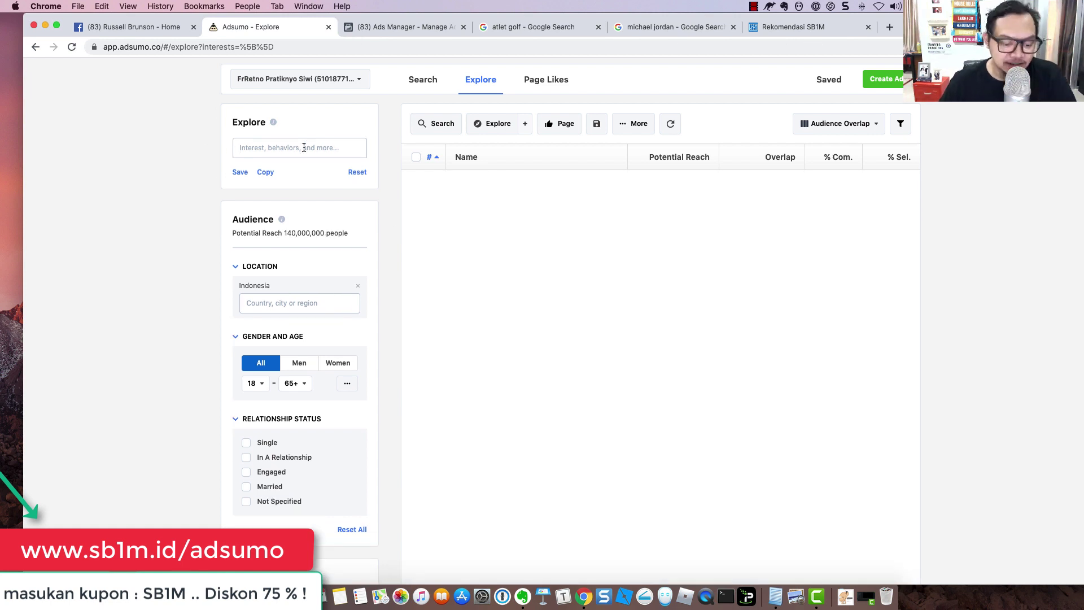
type("diet")
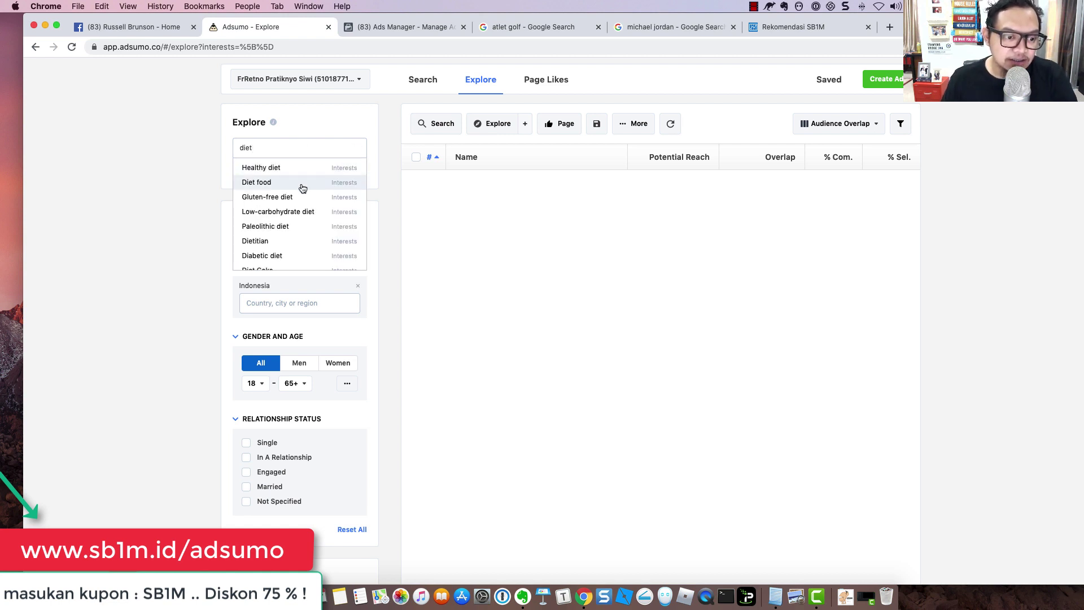
scroll(302, 186, "down", 5)
scroll(302, 190, "down", 6)
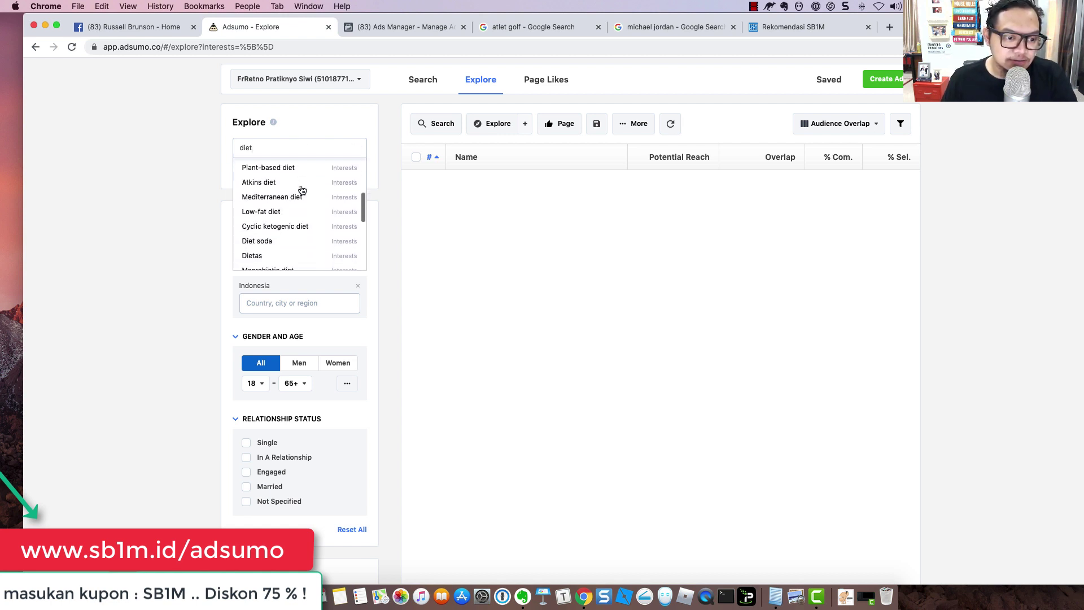
scroll(297, 232, "down", 2)
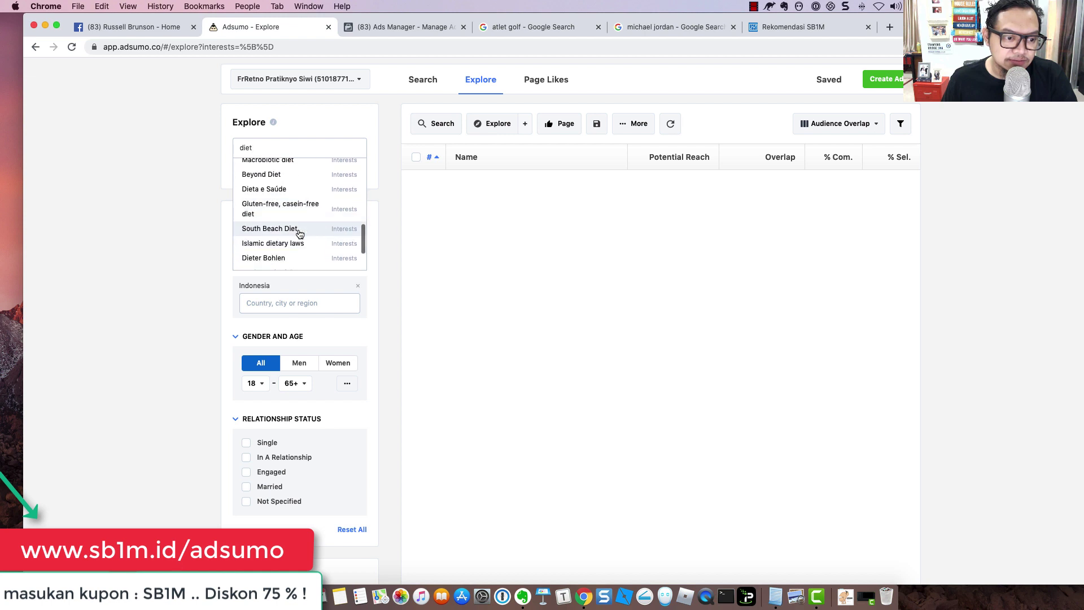
scroll(296, 225, "up", 12)
left_click(190, 167)
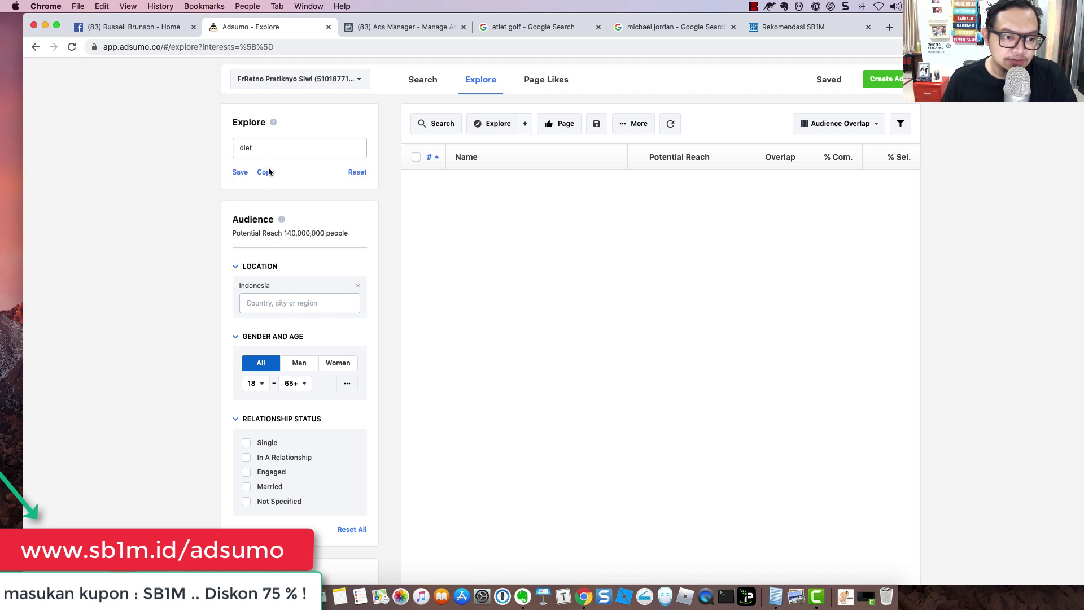
left_click(268, 154)
scroll(277, 167, "up", 2)
left_click(257, 216)
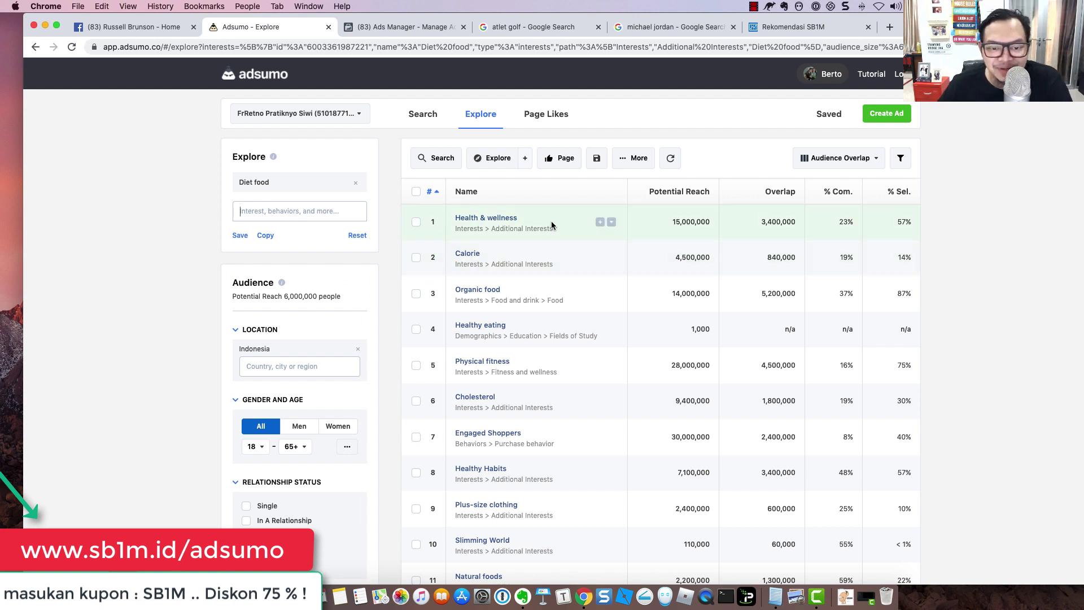
left_click(874, 164)
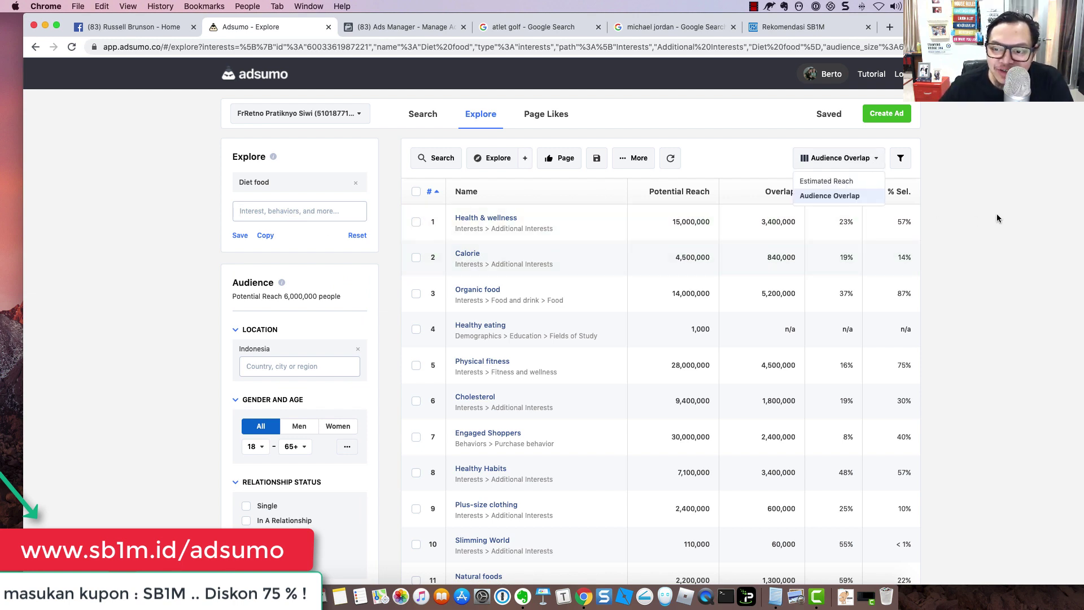
left_click(976, 222)
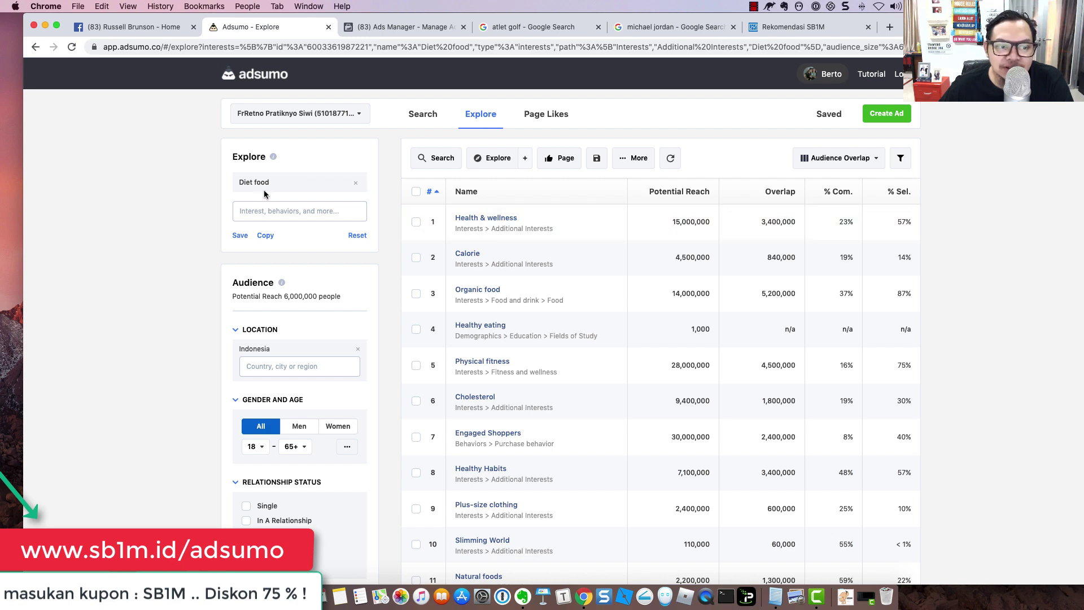
- Switch the ad placement to manual editing and exclude Instagram and Messenger
scroll(297, 235, "down", 10)
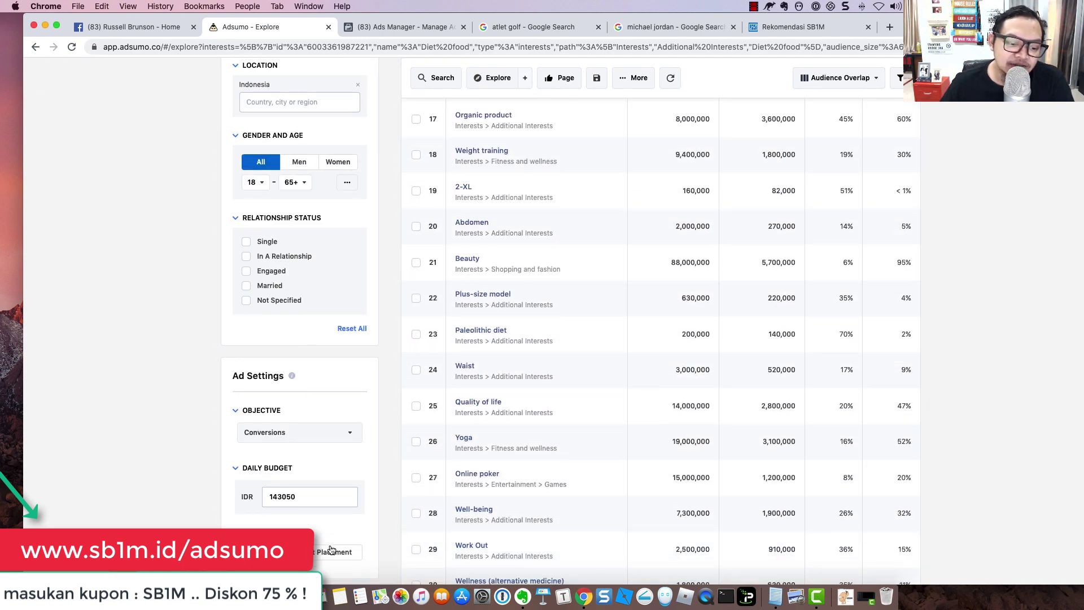
left_click(331, 554)
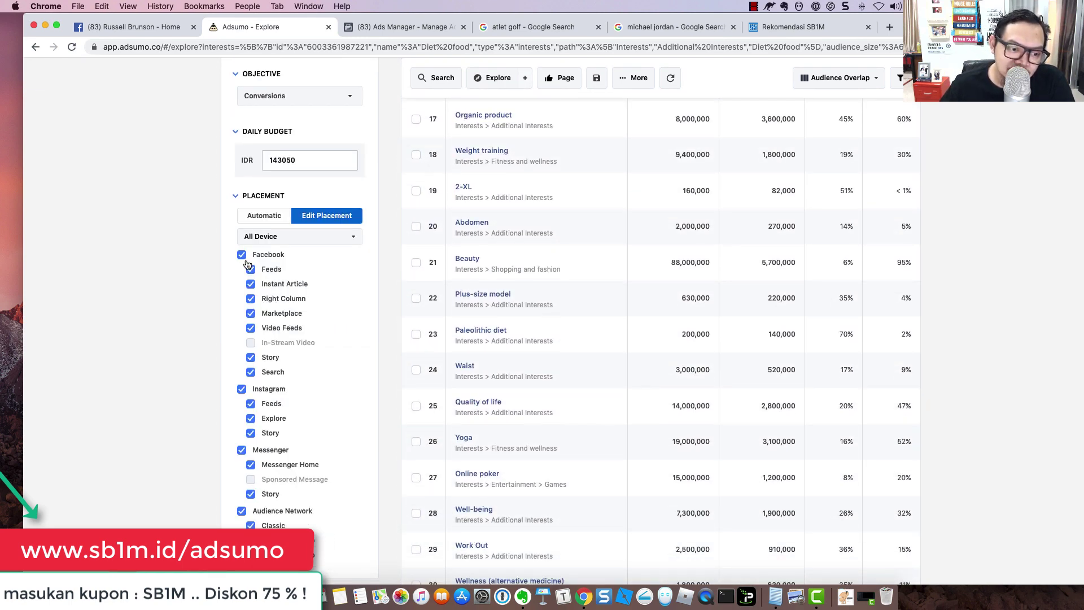
left_click(242, 389)
left_click(242, 450)
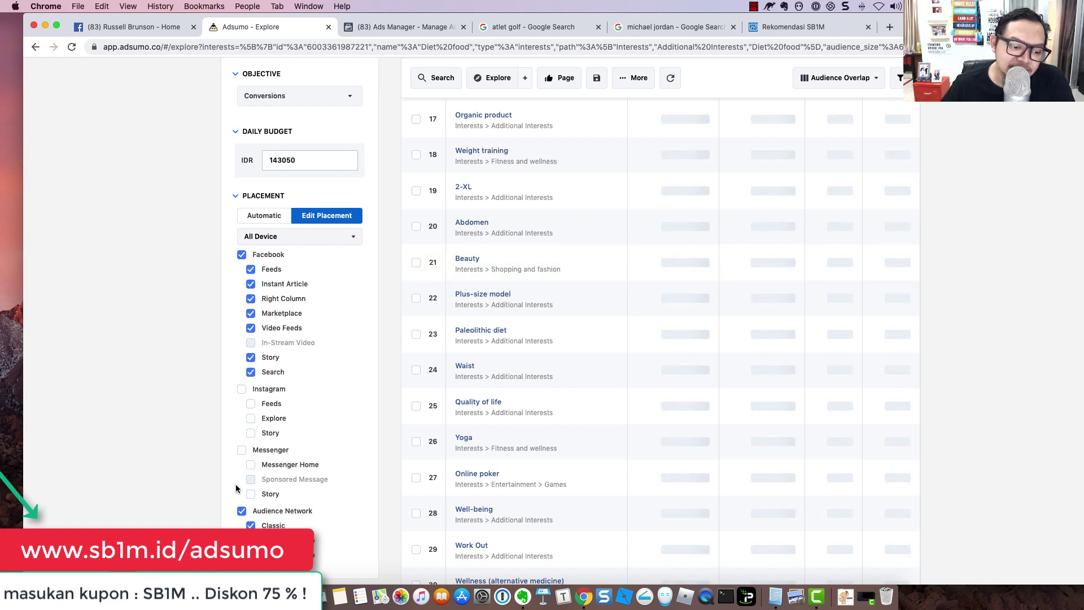
- Exclude Audience Network from the ad placement and sort the Diet food overlap results by % Com. in descending order
left_click(241, 511)
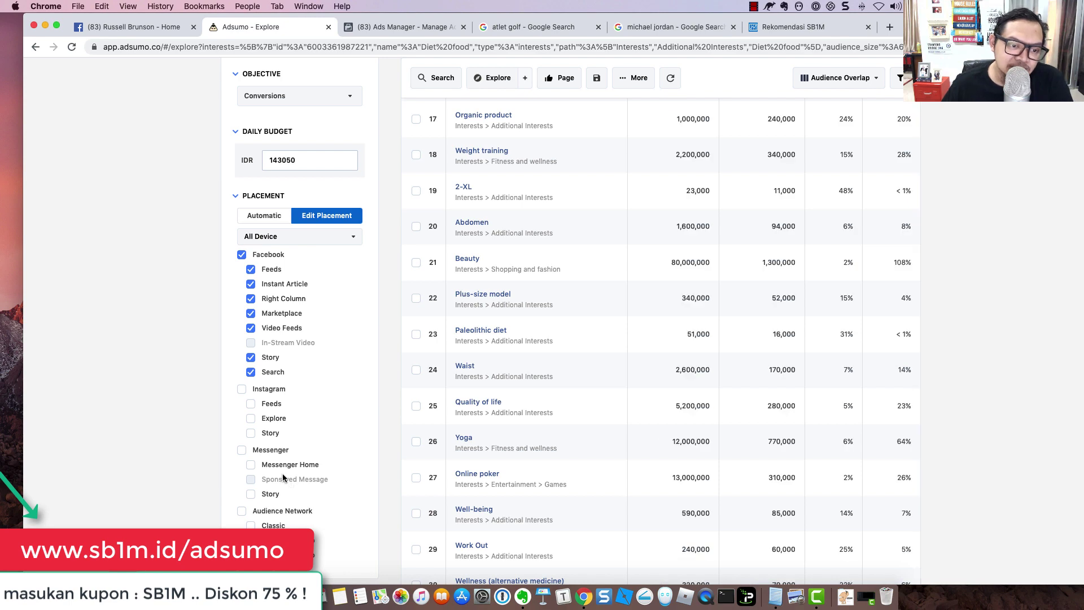
scroll(282, 398, "up", 12)
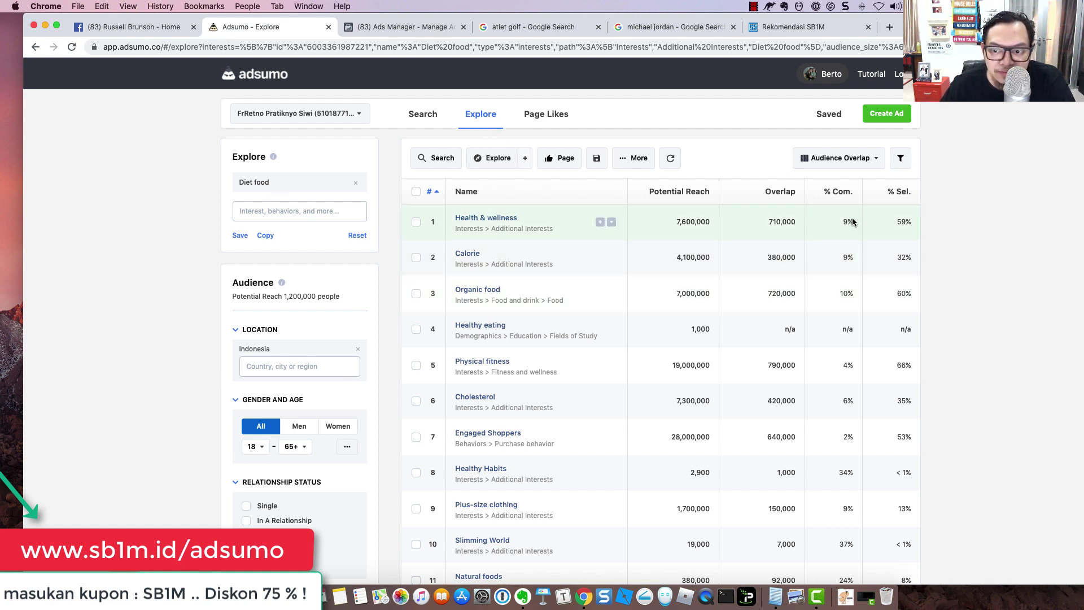
left_click(841, 199)
left_click(842, 198)
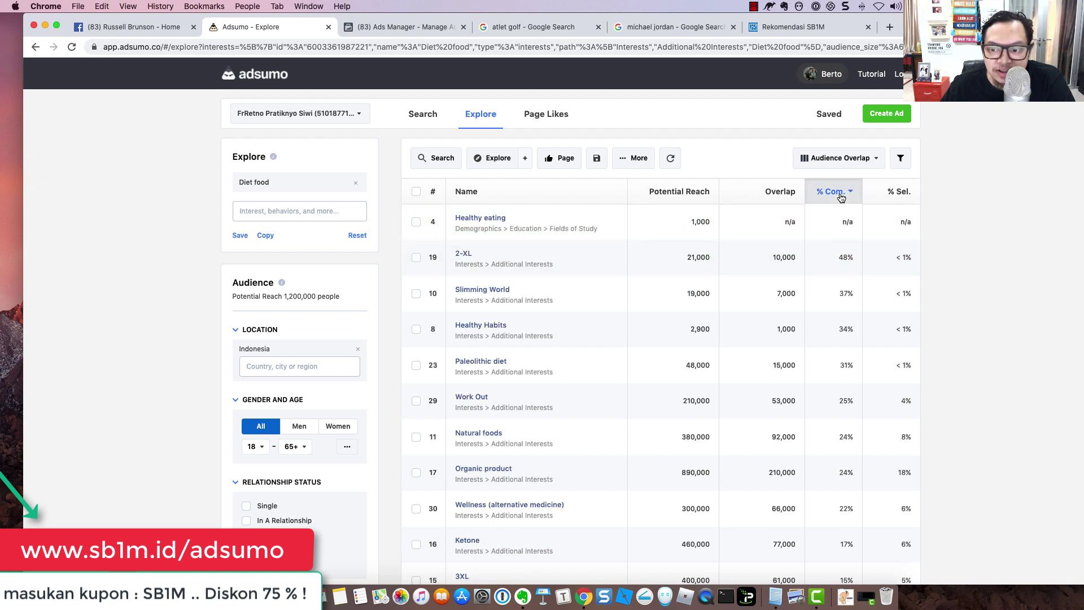
left_click(841, 198)
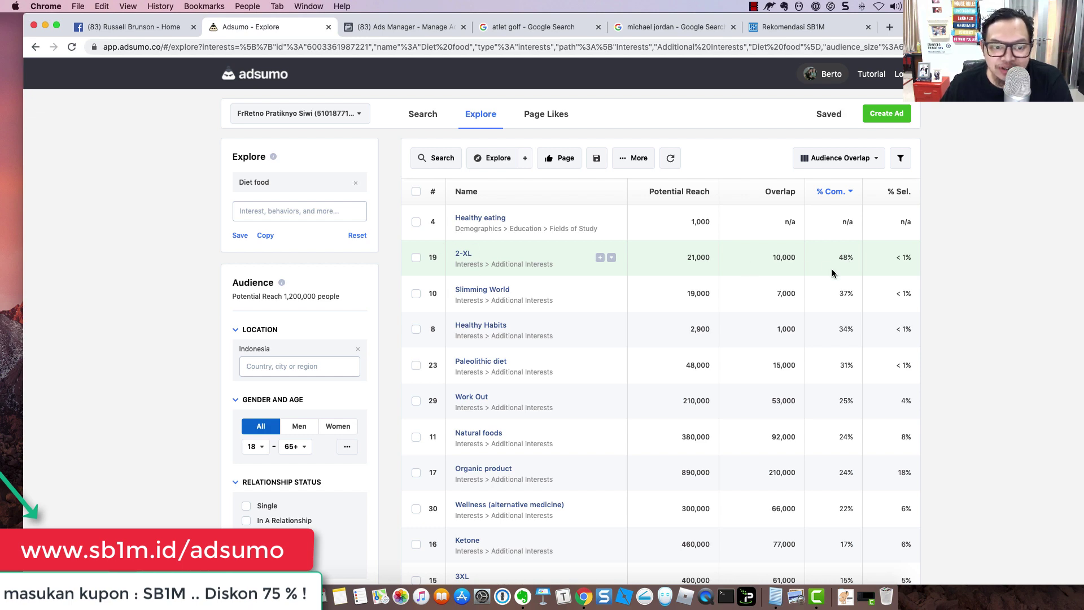
scroll(832, 272, "down", 1)
scroll(832, 273, "down", 3)
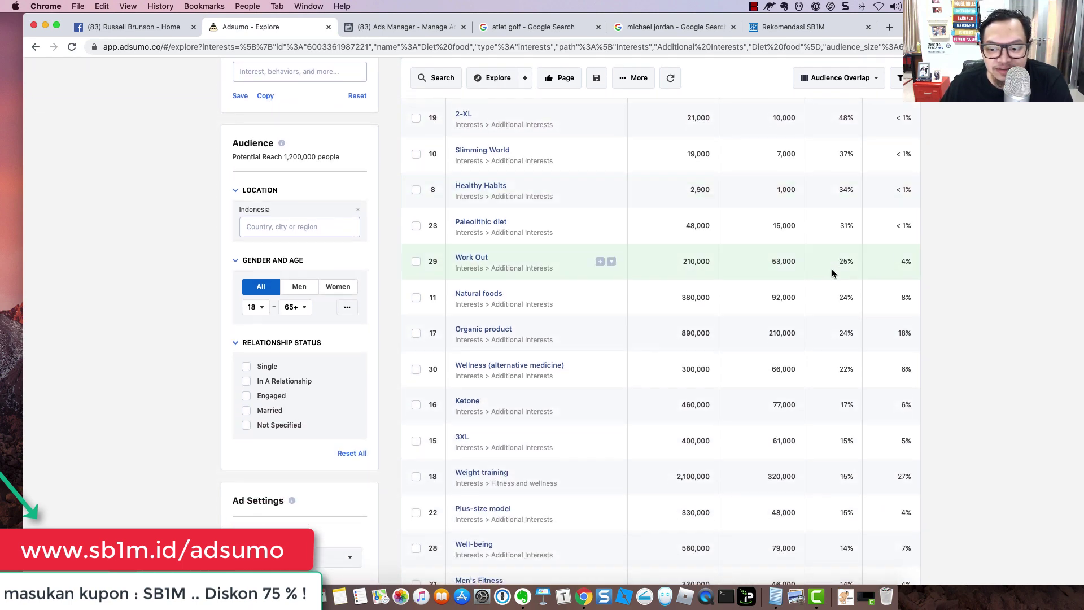
scroll(832, 273, "up", 4)
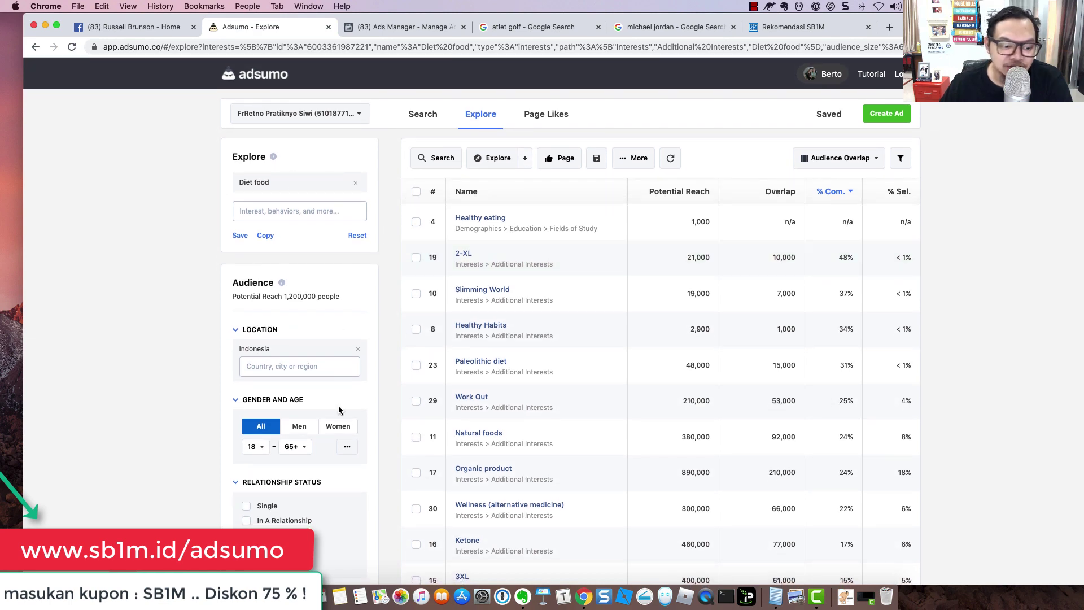
- Switch to the ADSUMO presentation in Canva in Safari, present it full screen and advance to slide 24
key("super+Tab")
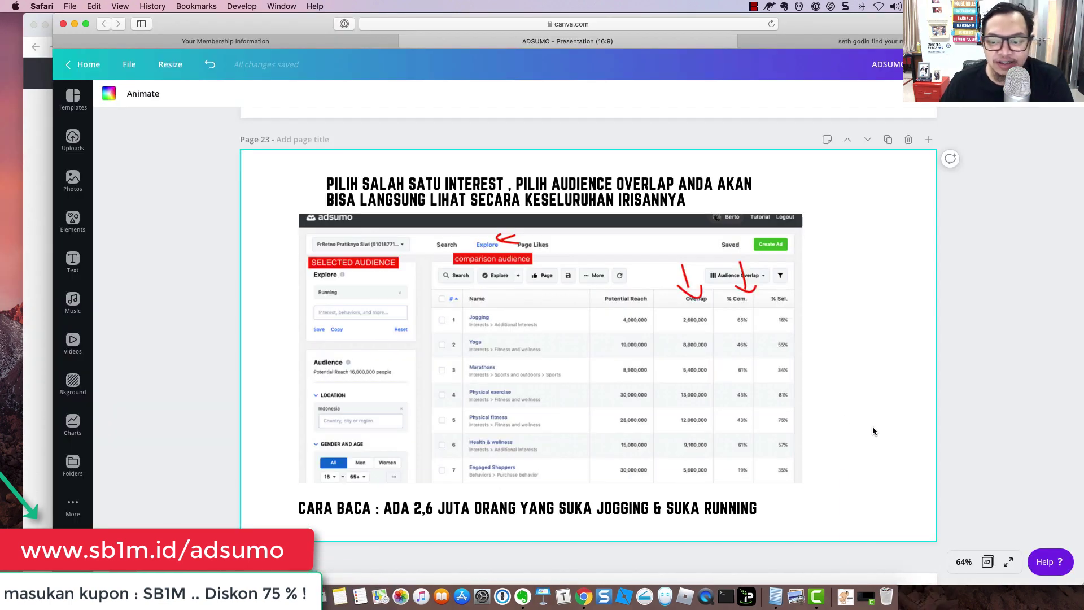
left_click(1010, 564)
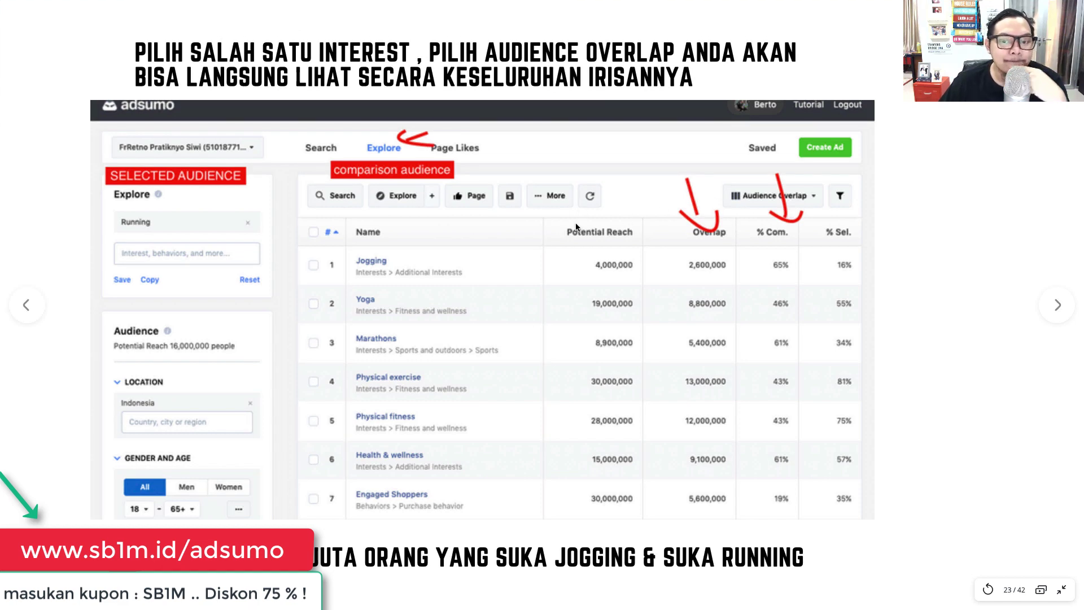
left_click(1051, 307)
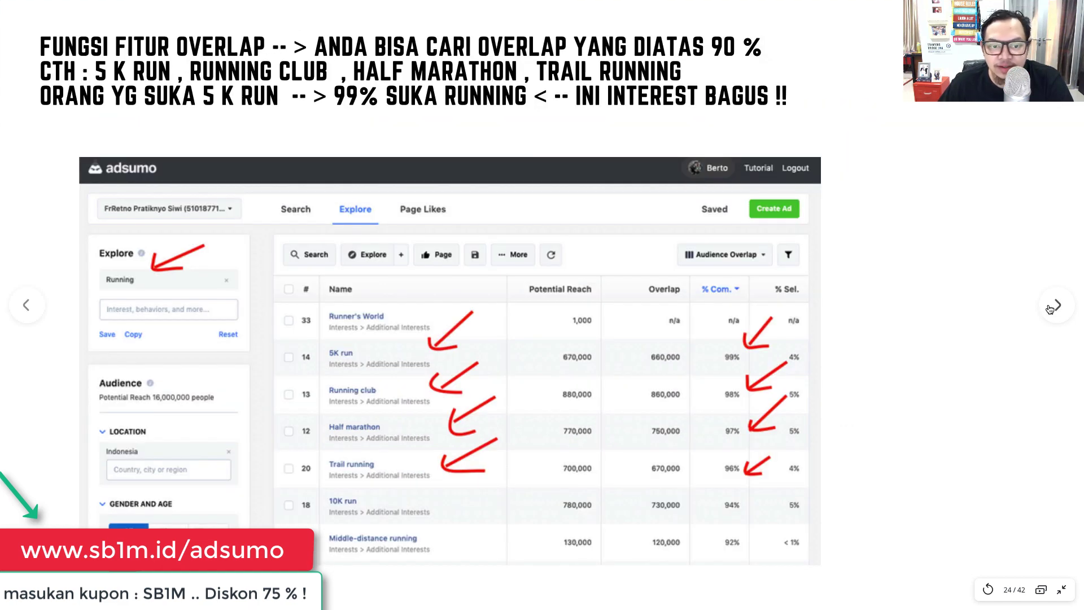